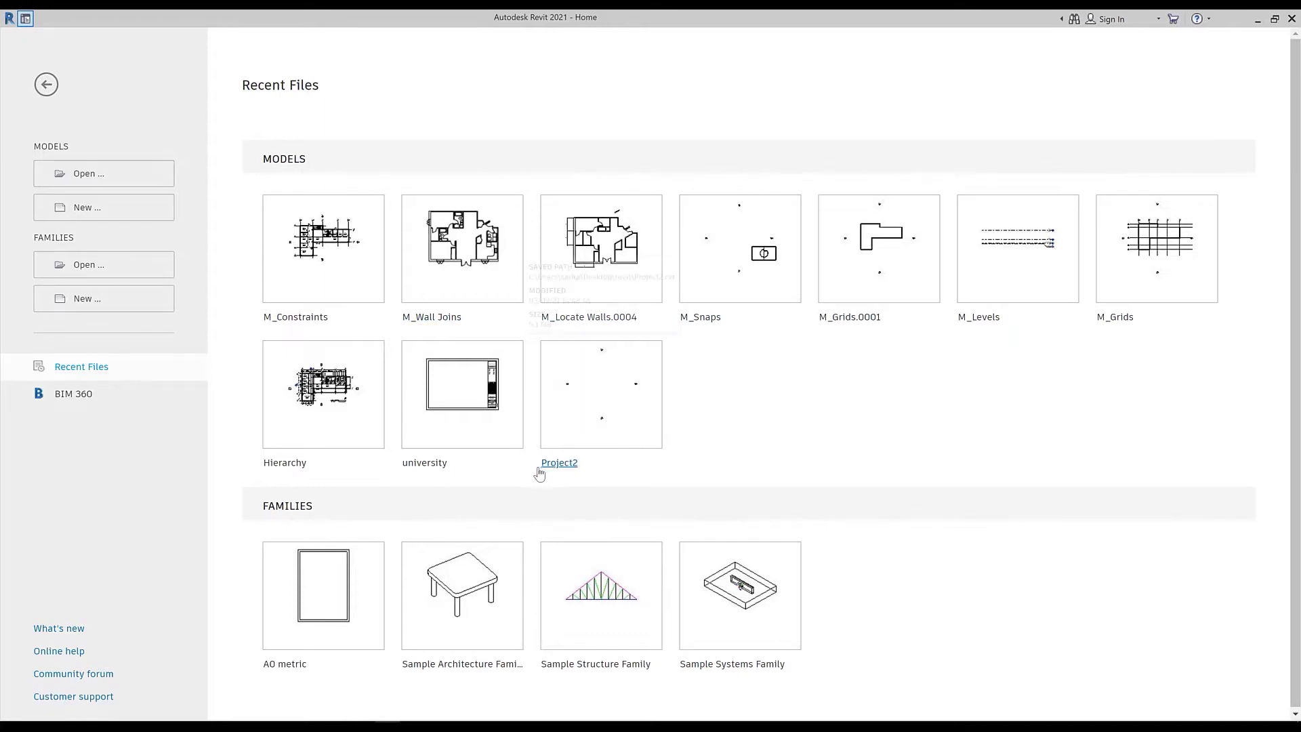
left_click(319, 725)
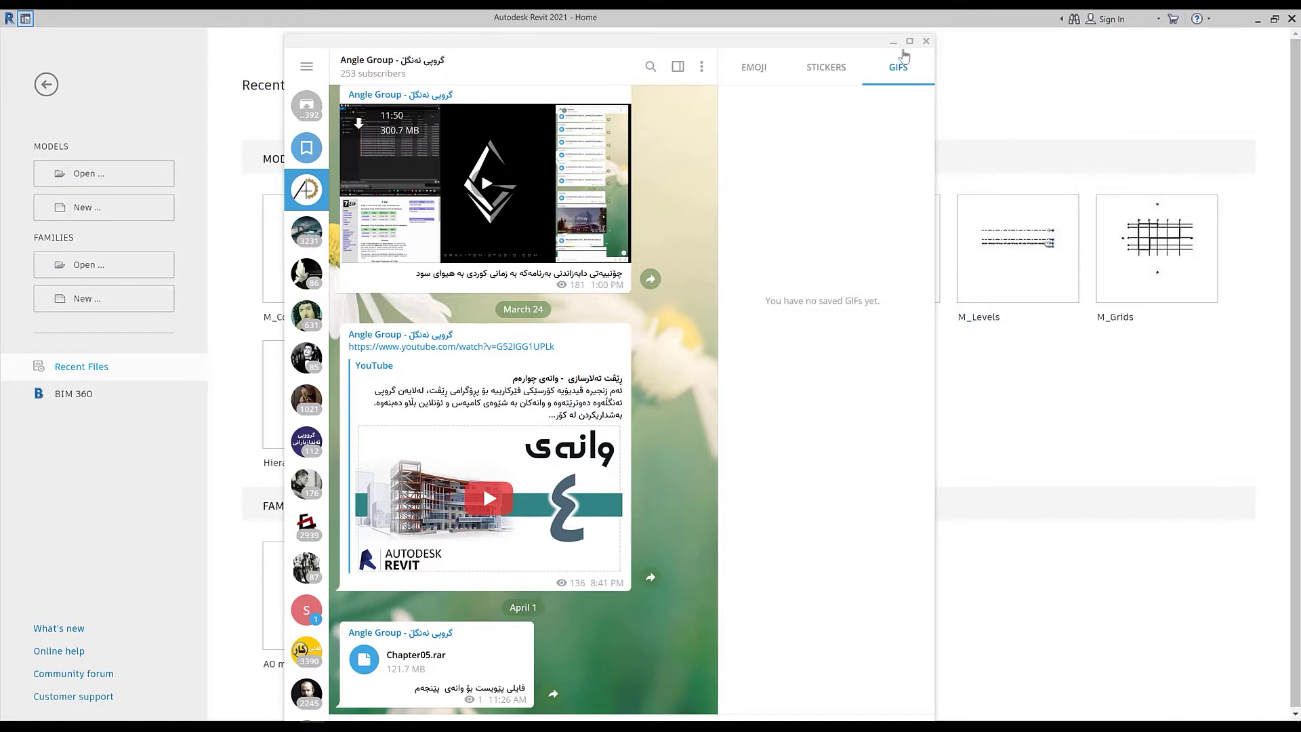
left_click(893, 41)
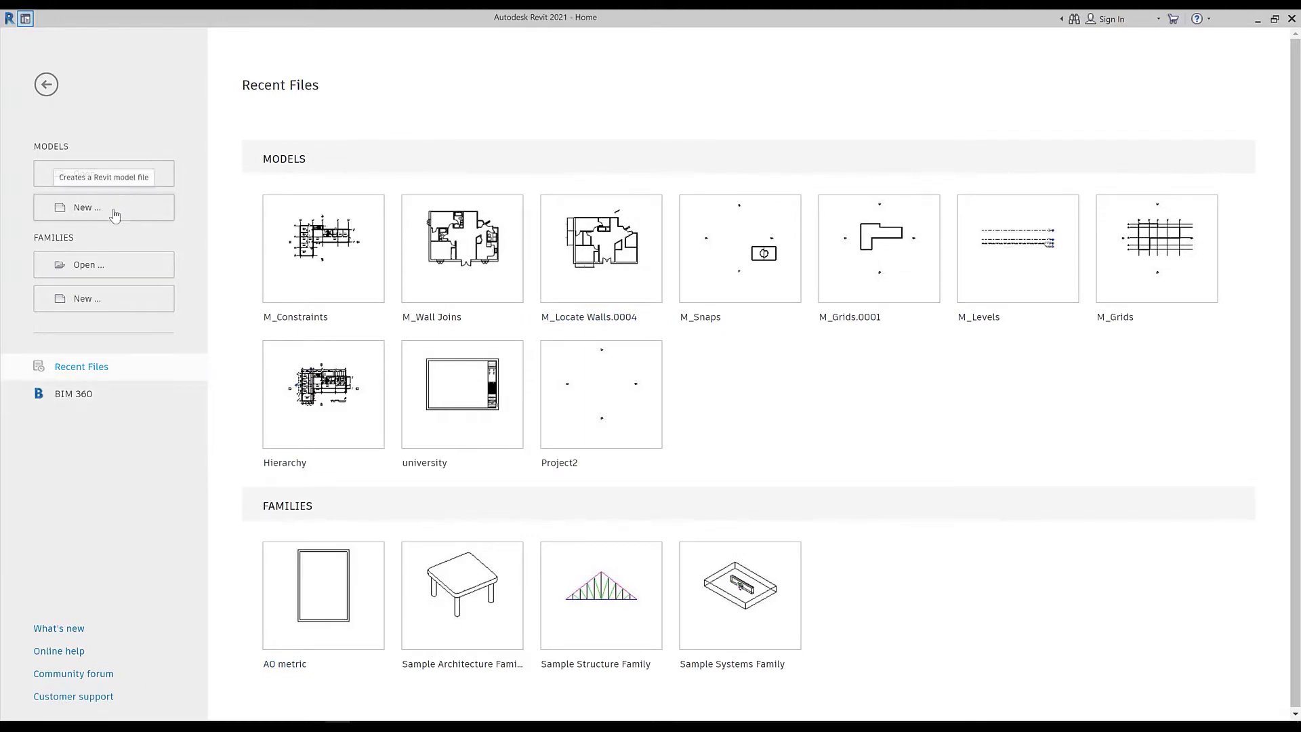
Step: Create a new project from the Metric-Architectural Template
left_click(148, 213)
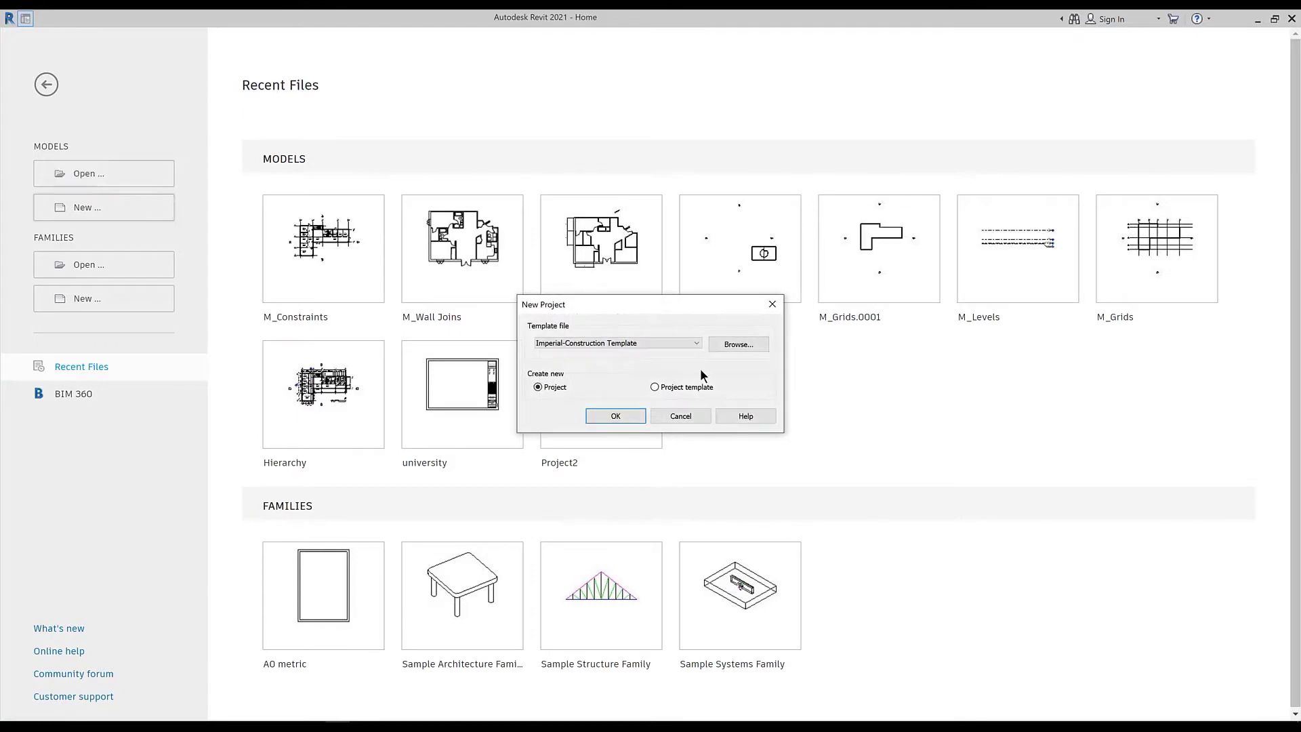
left_click(627, 344)
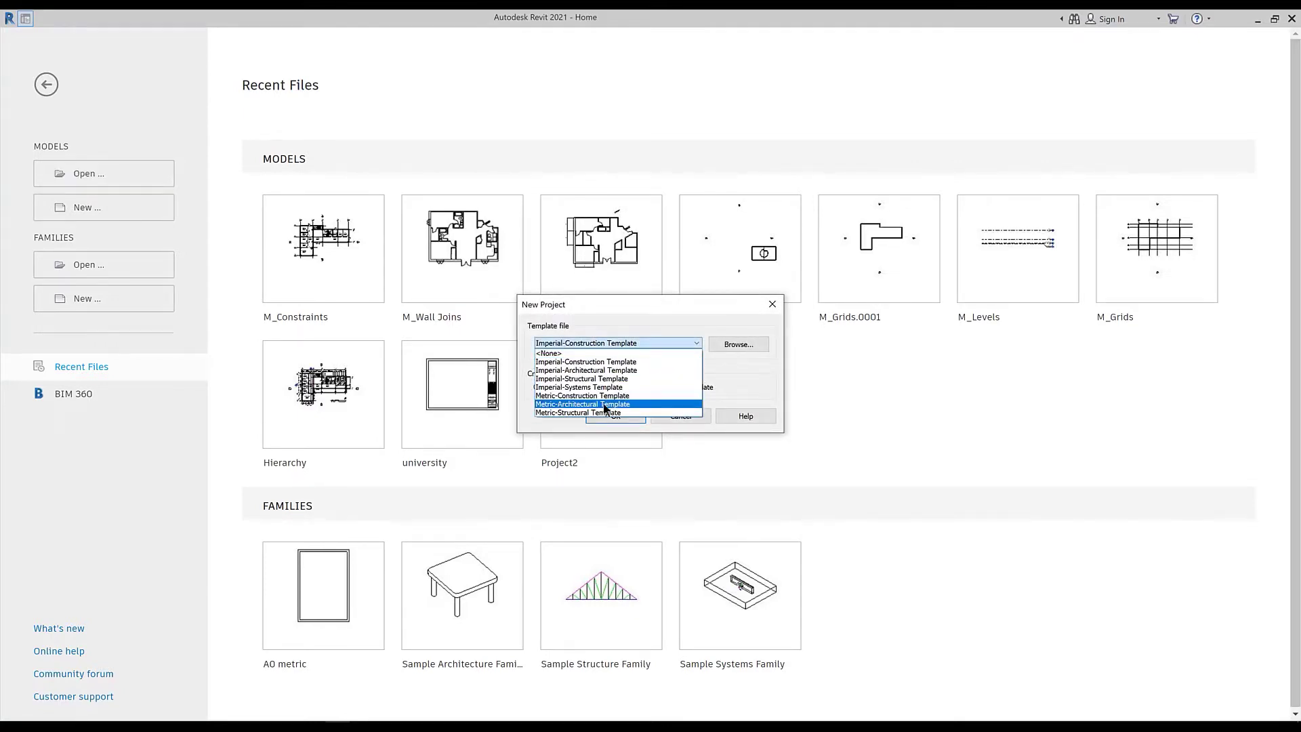
left_click(603, 405)
left_click(603, 415)
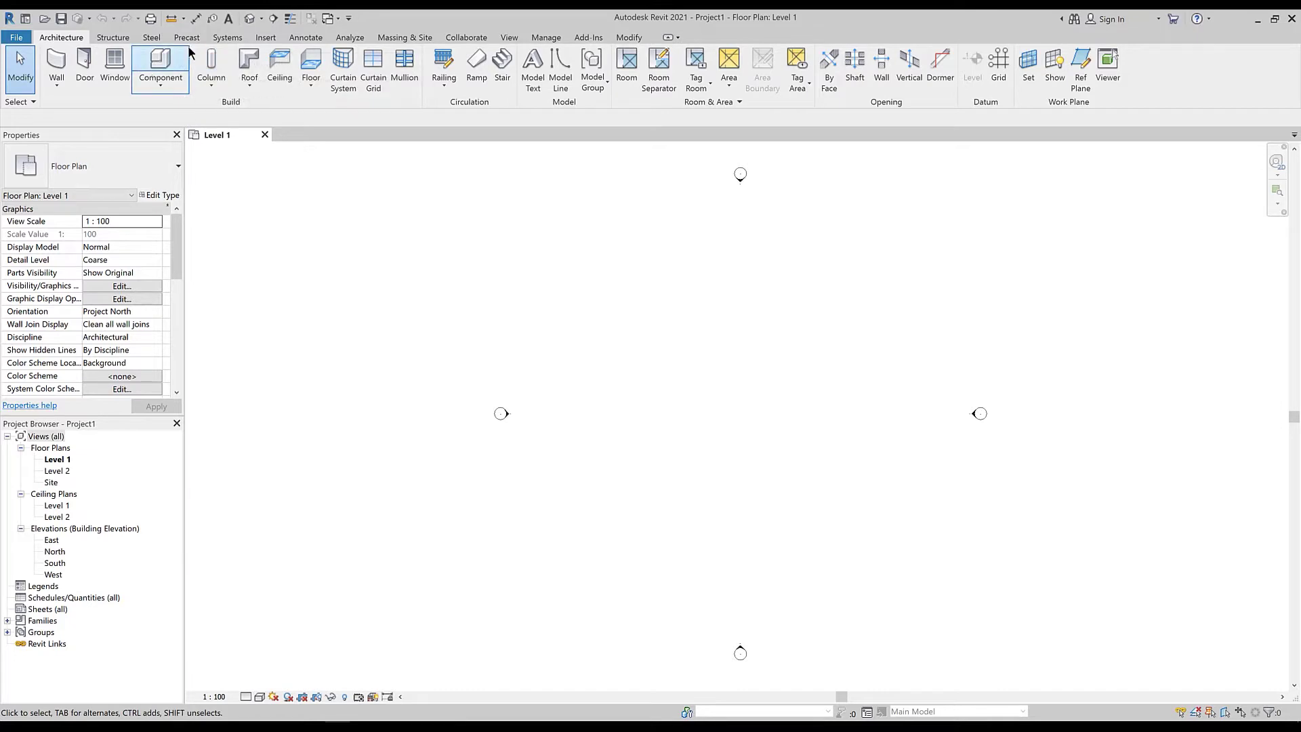
Step: Start linking a CAD file and choose AutoCAD Floorplan.dwg from the Chapter05 folder on the Desktop
left_click(263, 37)
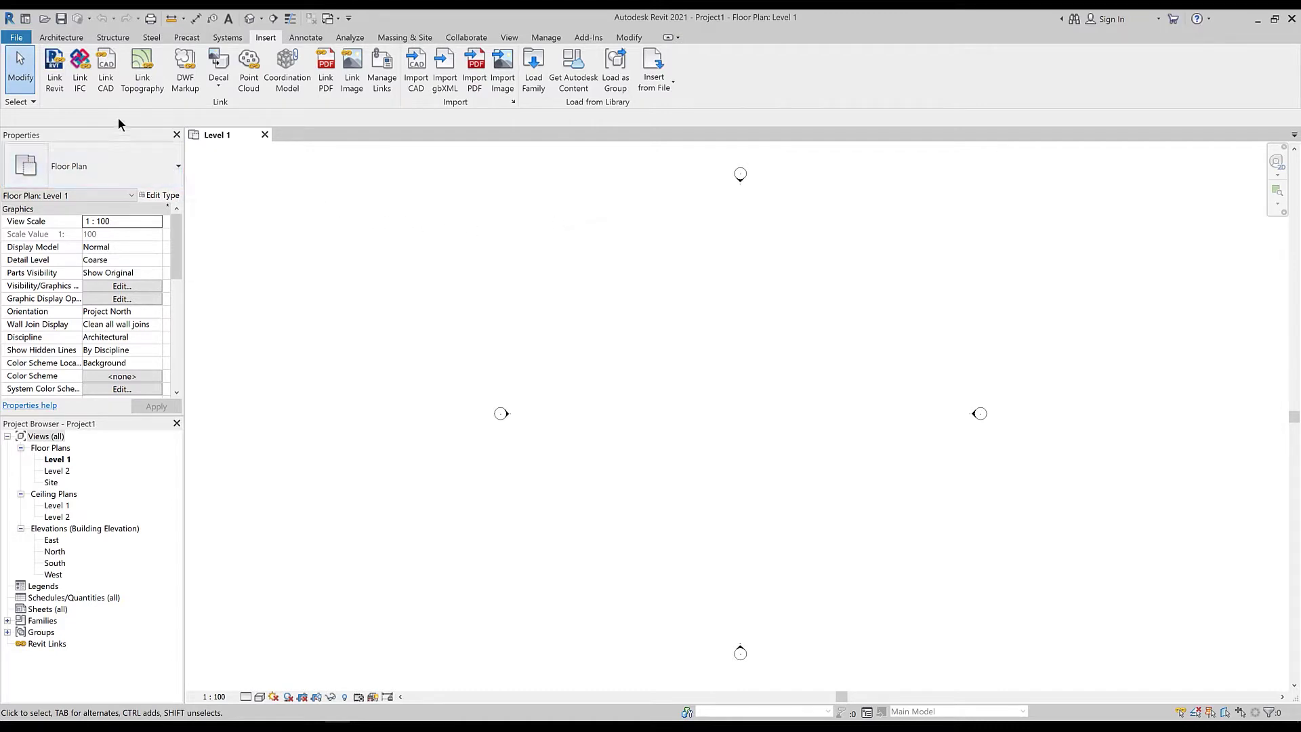
left_click(105, 70)
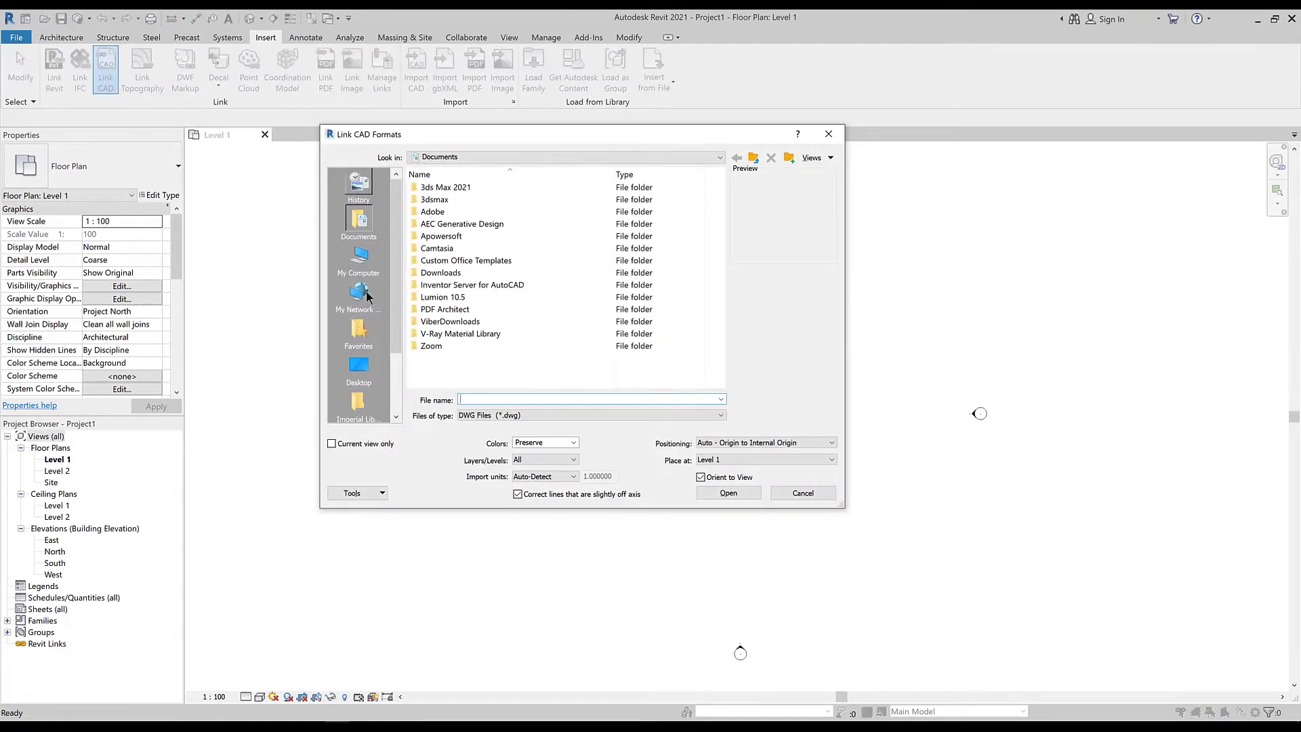
left_click(359, 366)
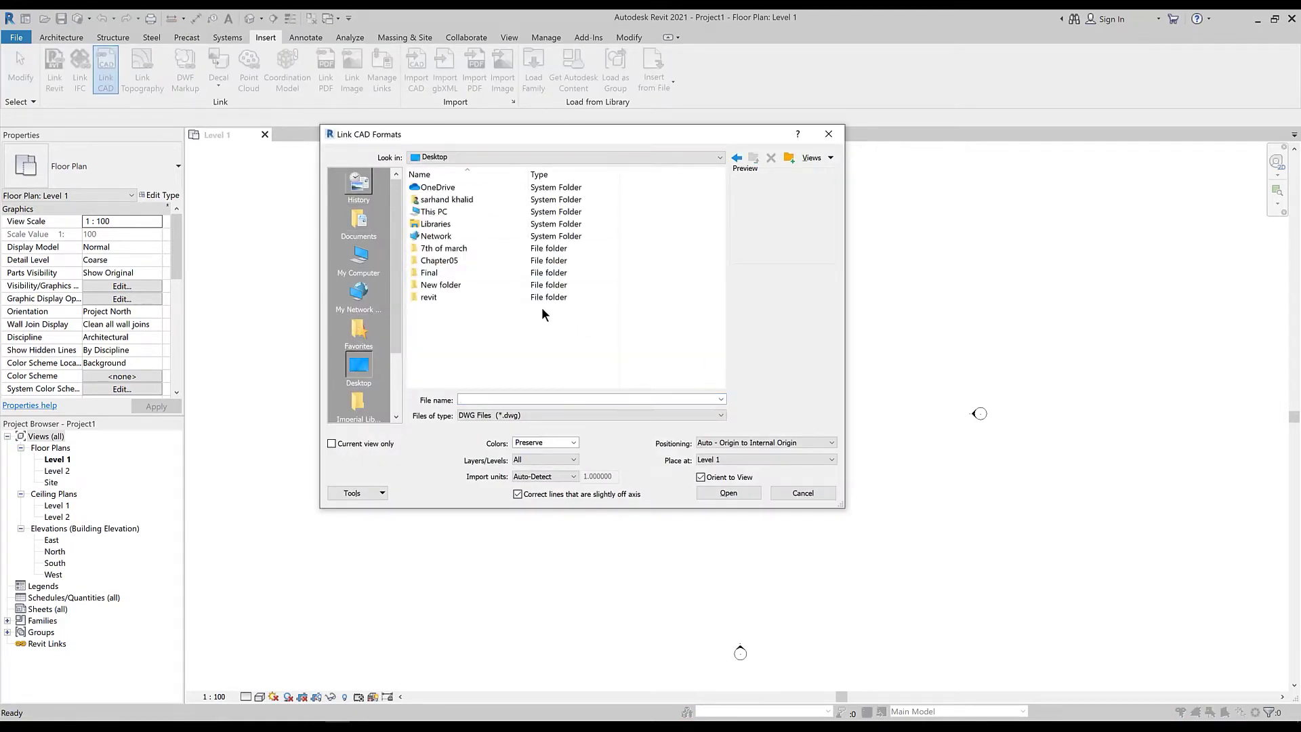
double_click(448, 261)
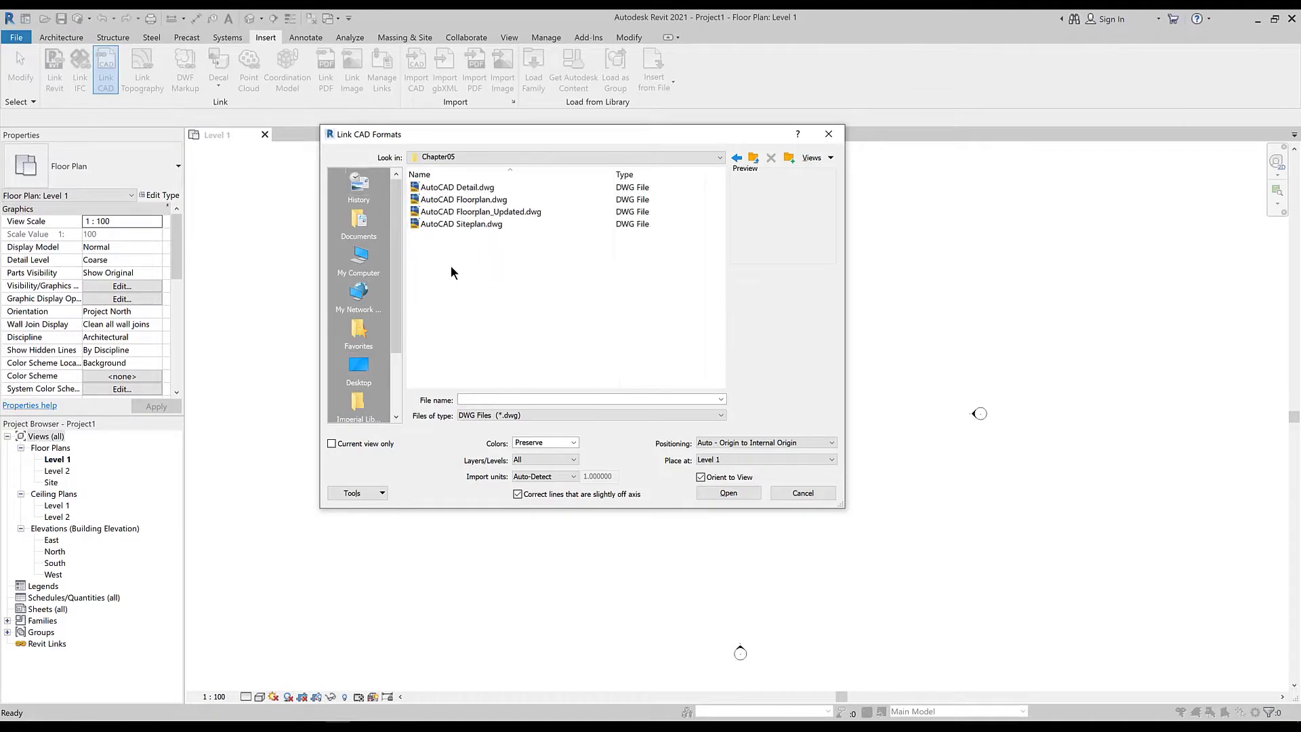
left_click(482, 189)
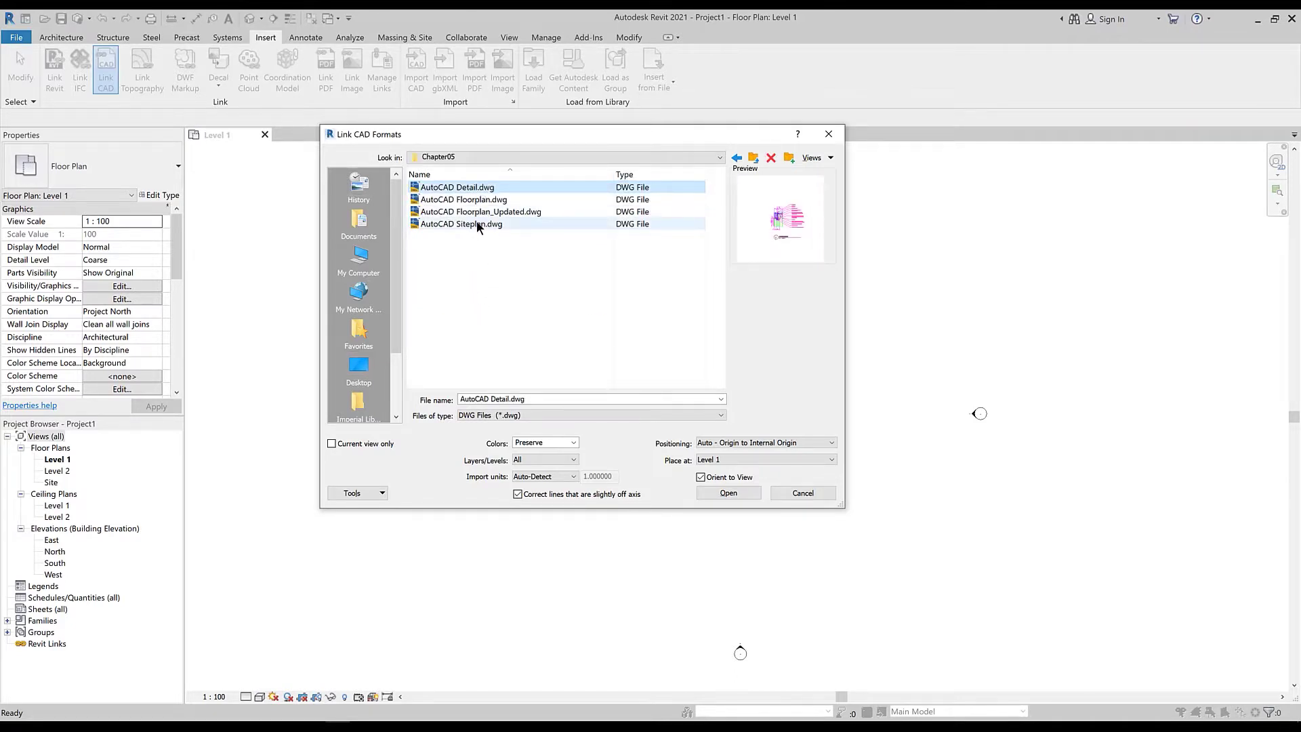
left_click(477, 201)
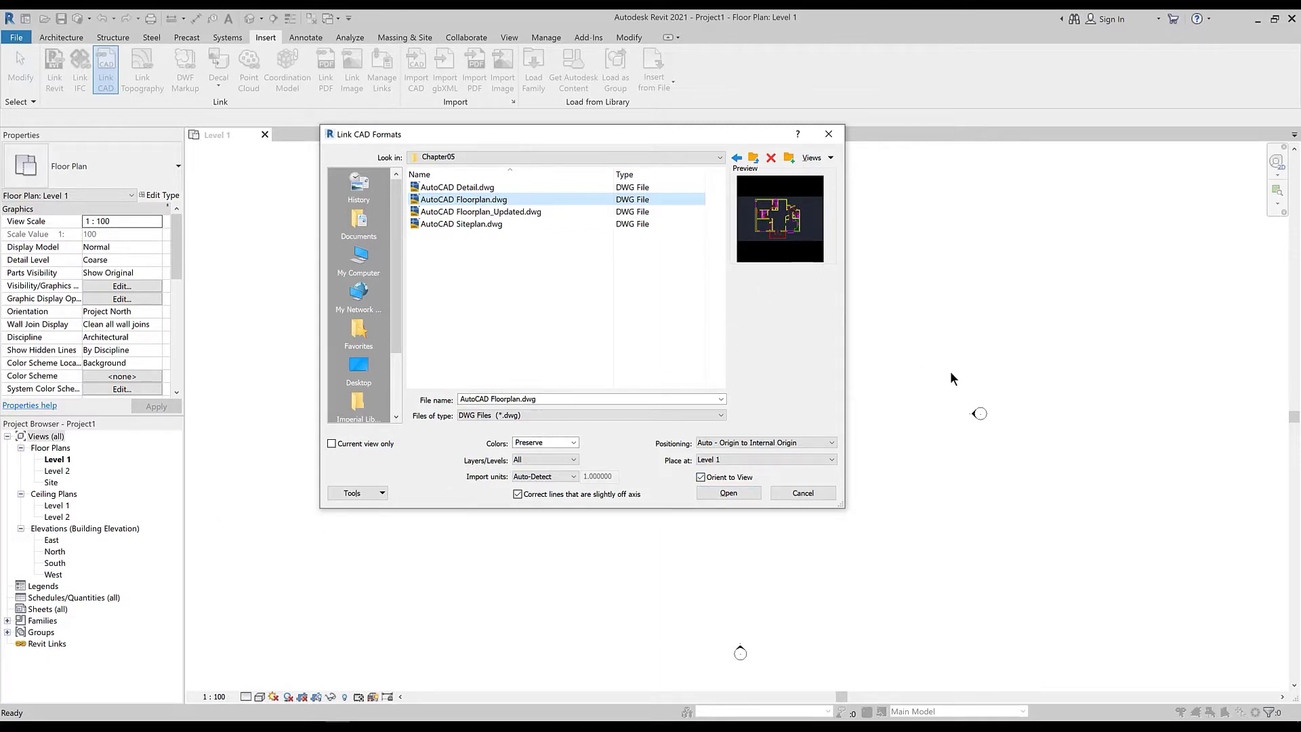
Step: Link the floor plan DWG with Invert colors and Auto - Origin to Internal Origin positioning, limited to the current view only
left_click(573, 443)
left_click(568, 453)
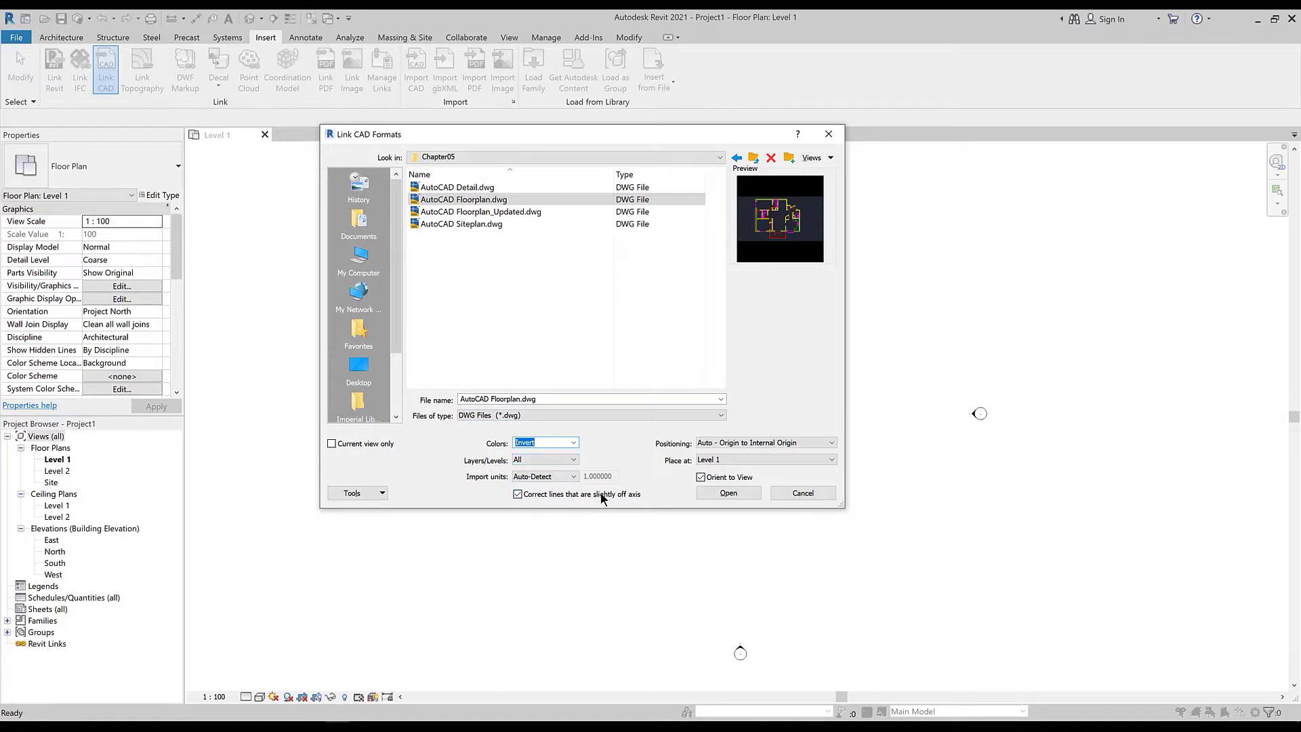
left_click(731, 449)
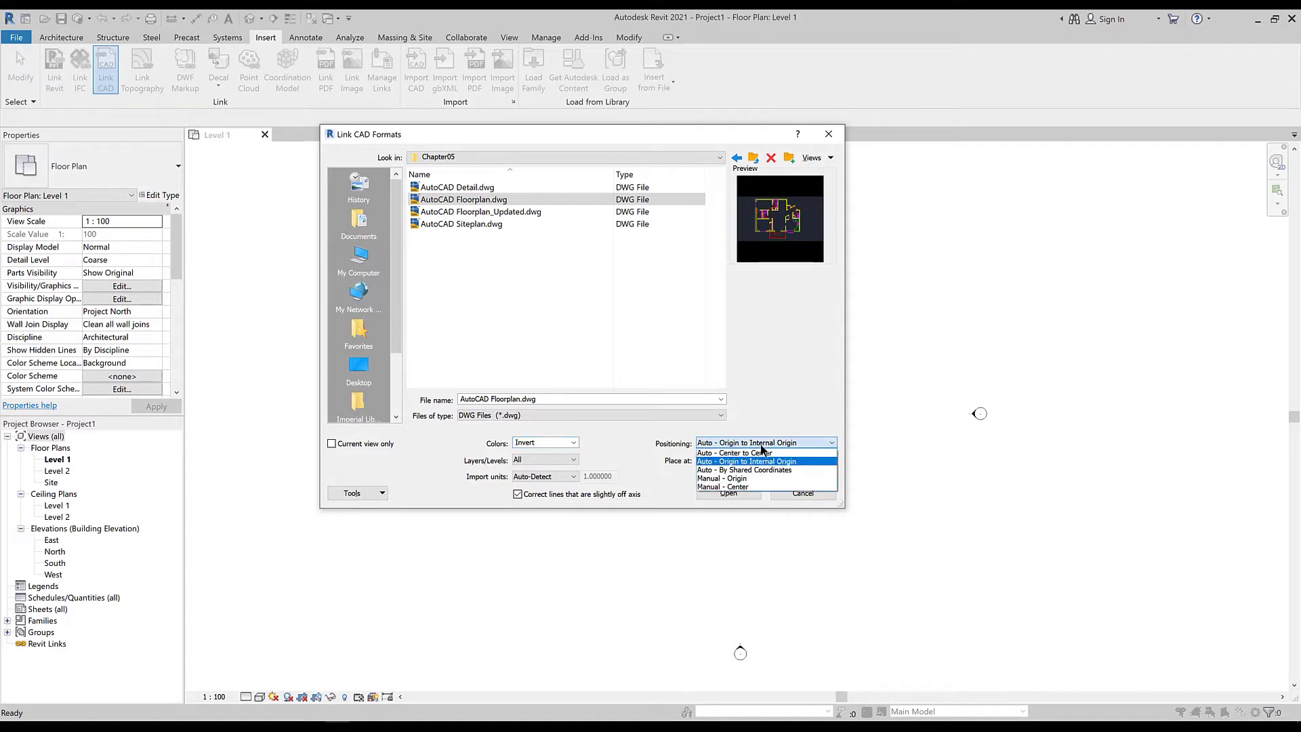
left_click(806, 442)
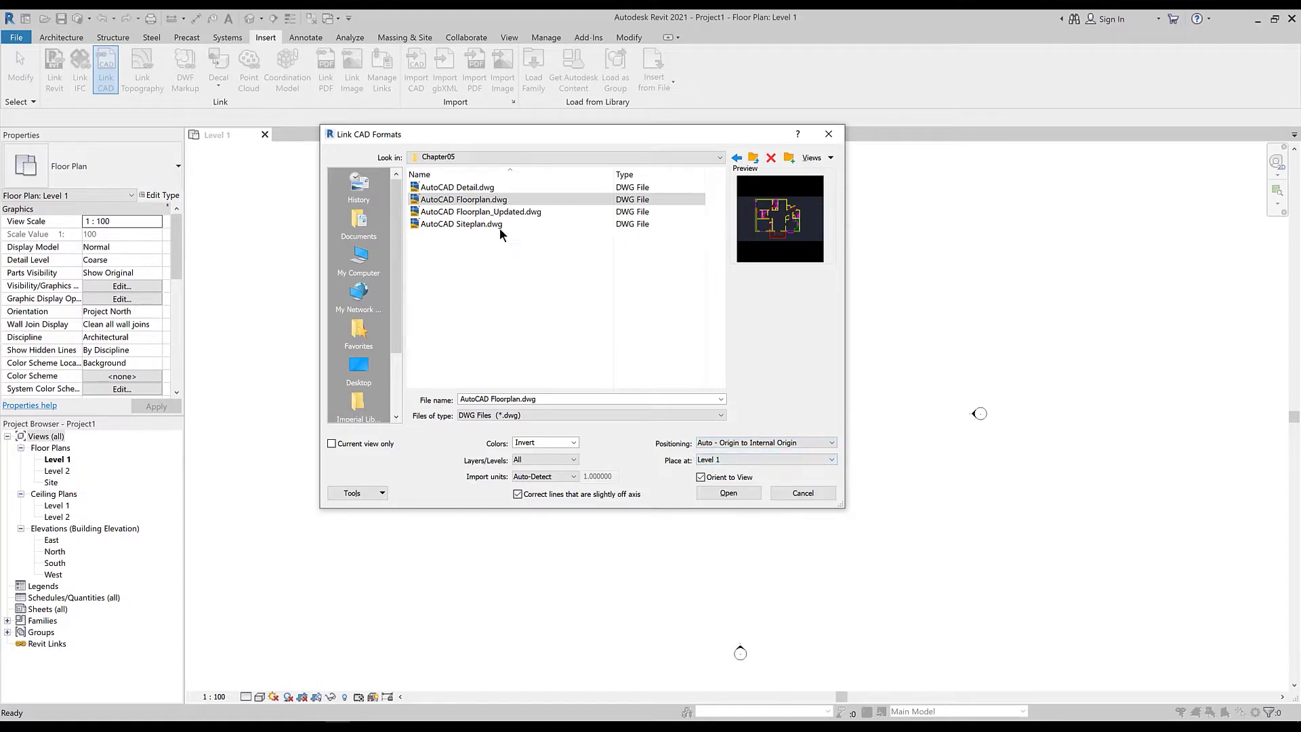
left_click(729, 462)
left_click(729, 471)
left_click(333, 444)
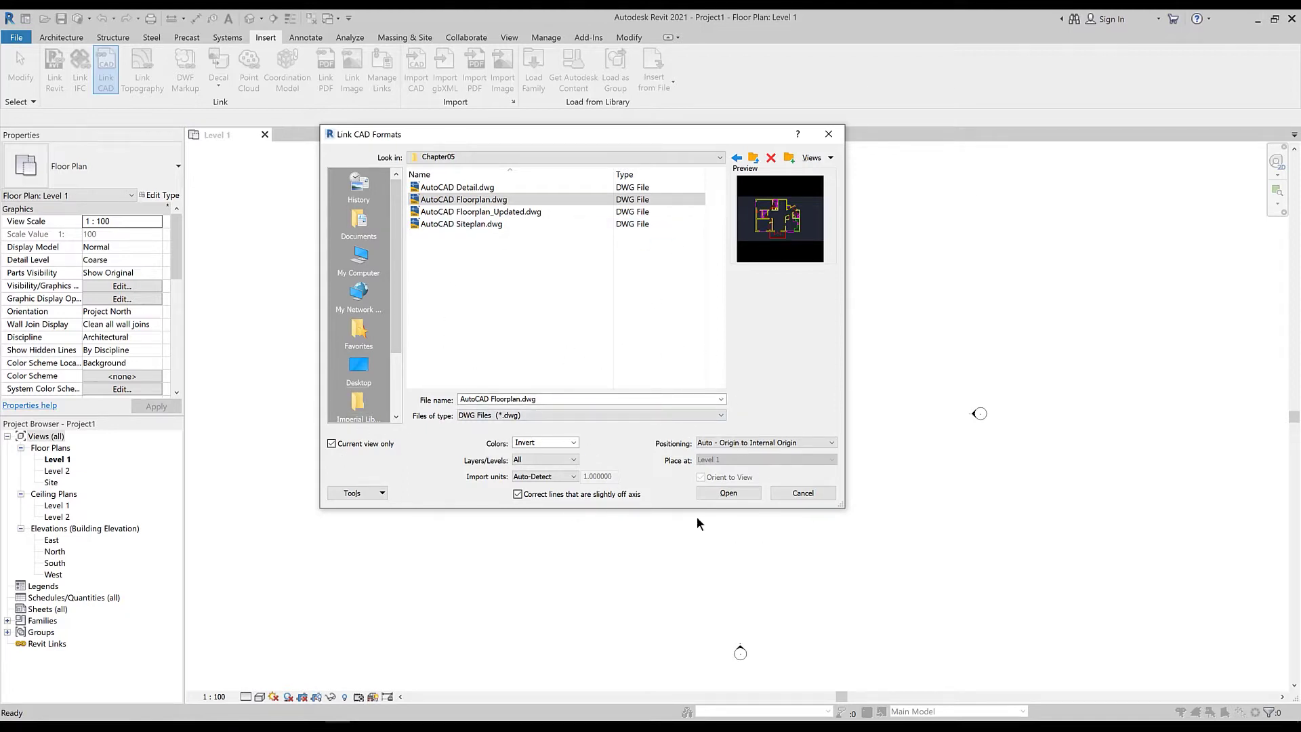
left_click(730, 492)
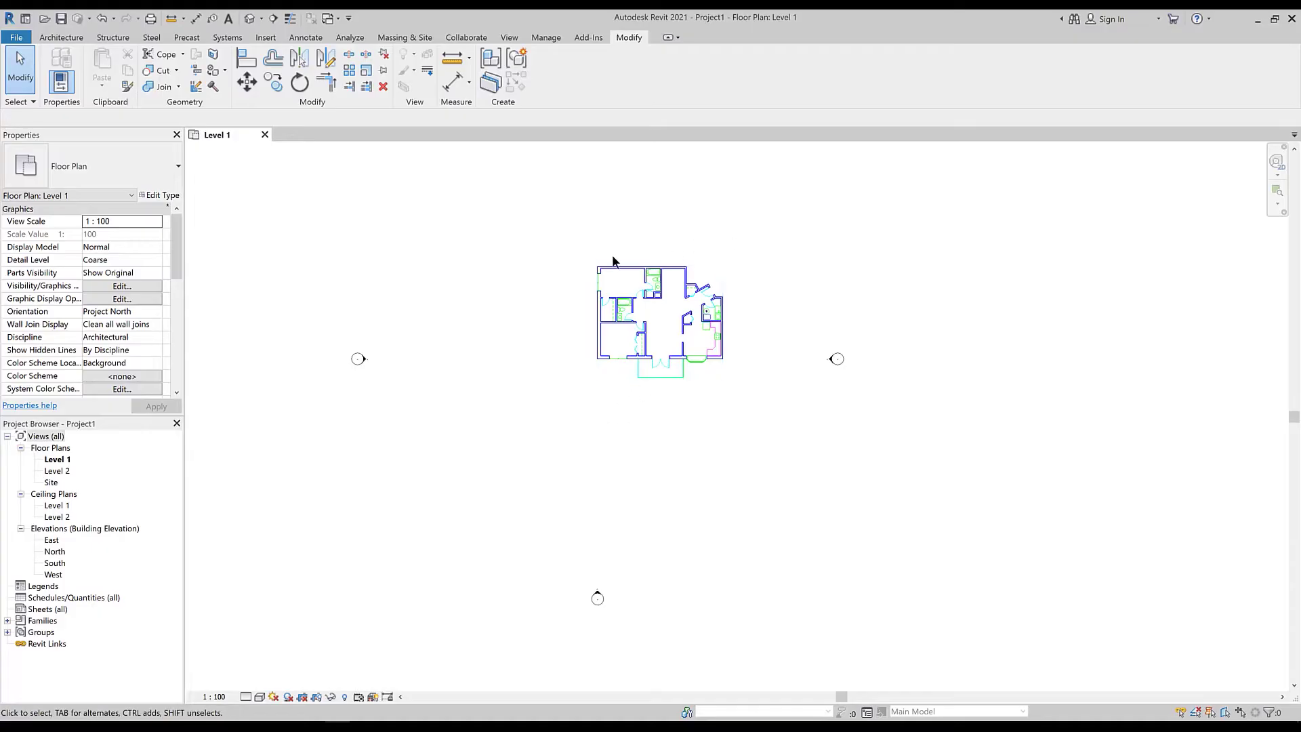
Step: Examine the linked floor plan on Level 1 by selecting it as one object, and clear the selection
scroll(656, 254, "up", 5)
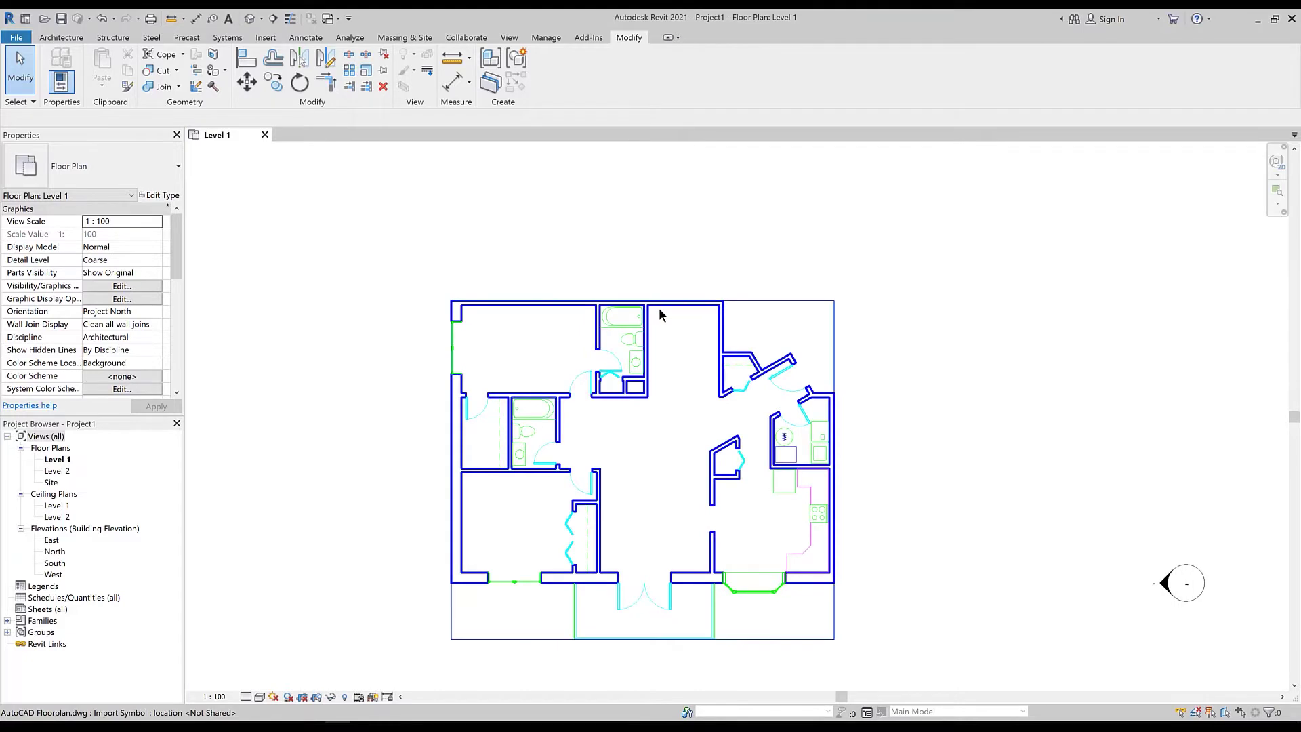
left_click(660, 314)
left_click(930, 182)
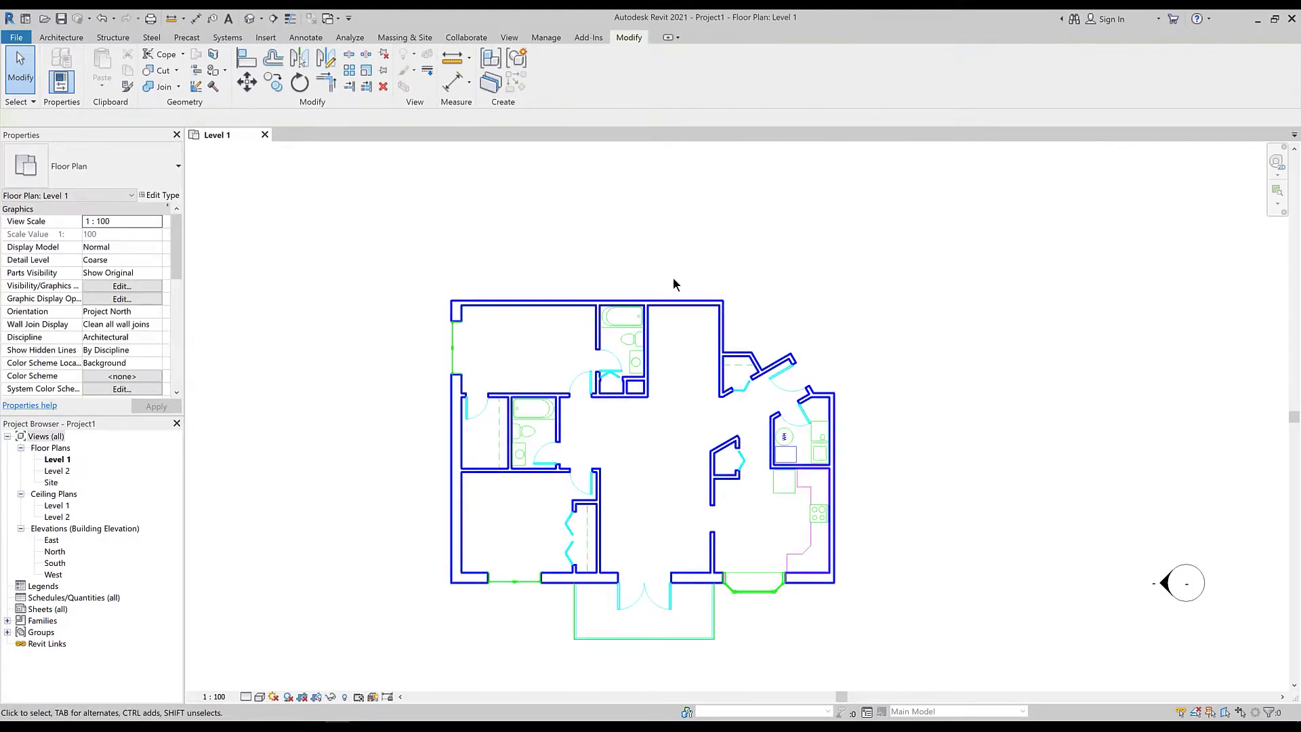
left_click(648, 302)
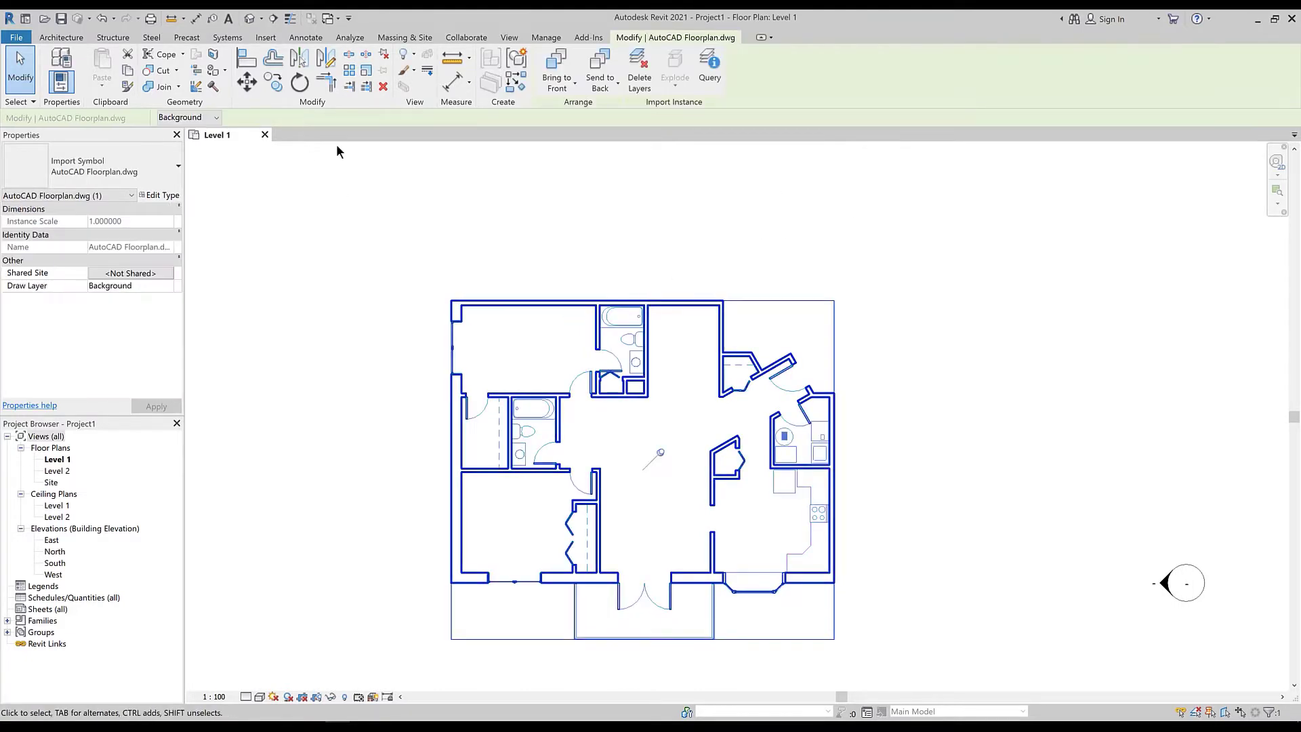
left_click(415, 206)
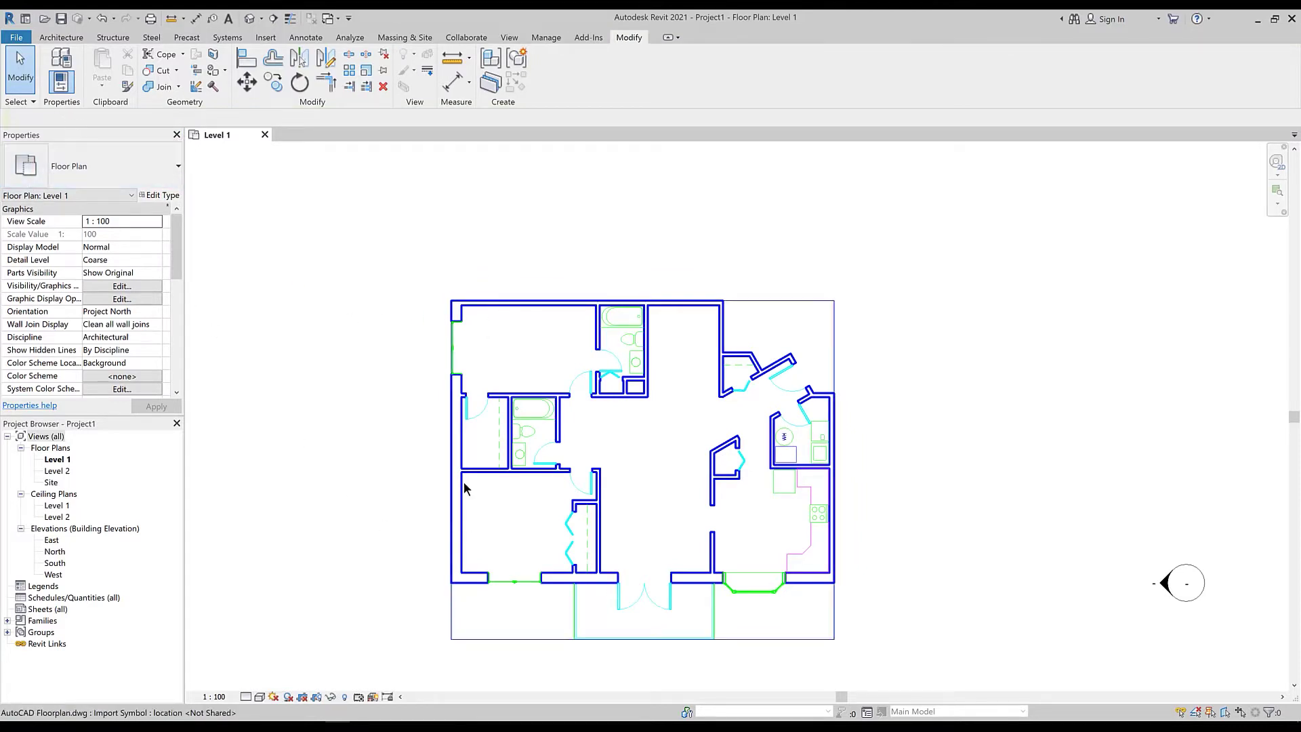
Step: Turn off the Select links option so linked files cannot be picked
left_click(32, 100)
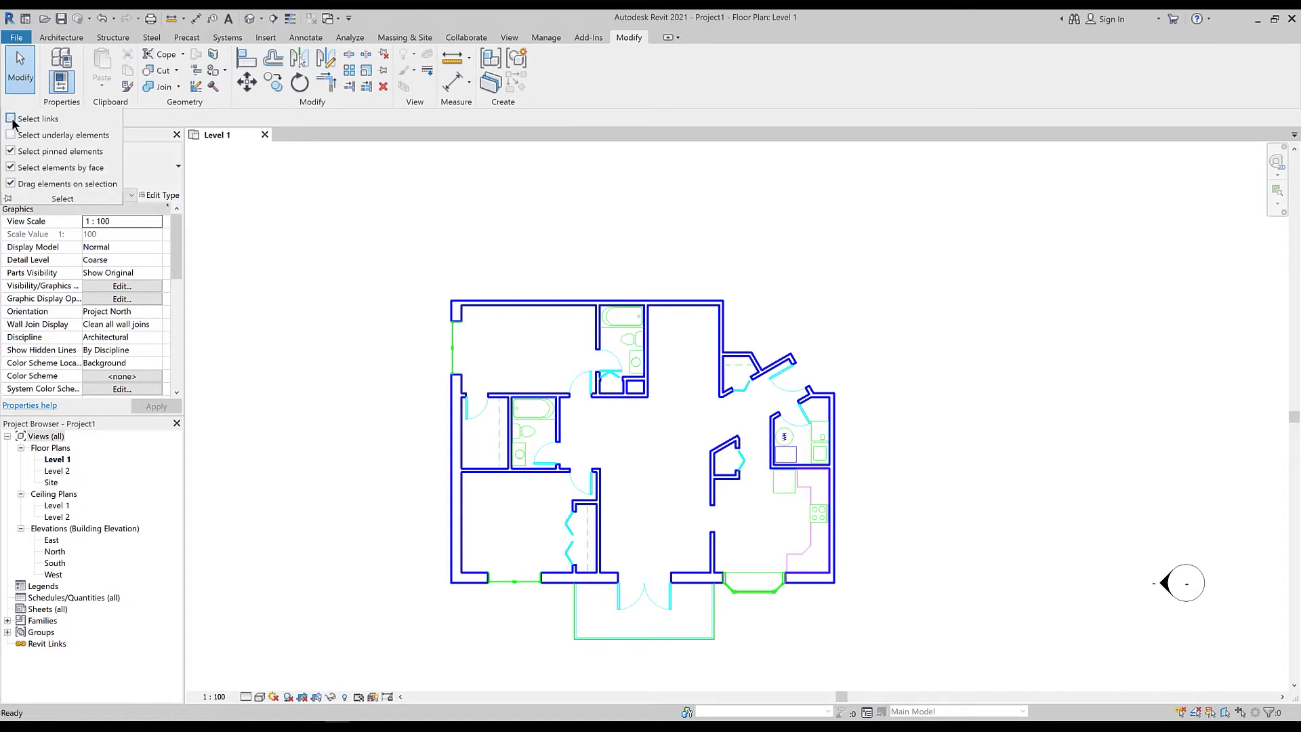
scroll(573, 335, "down", 4)
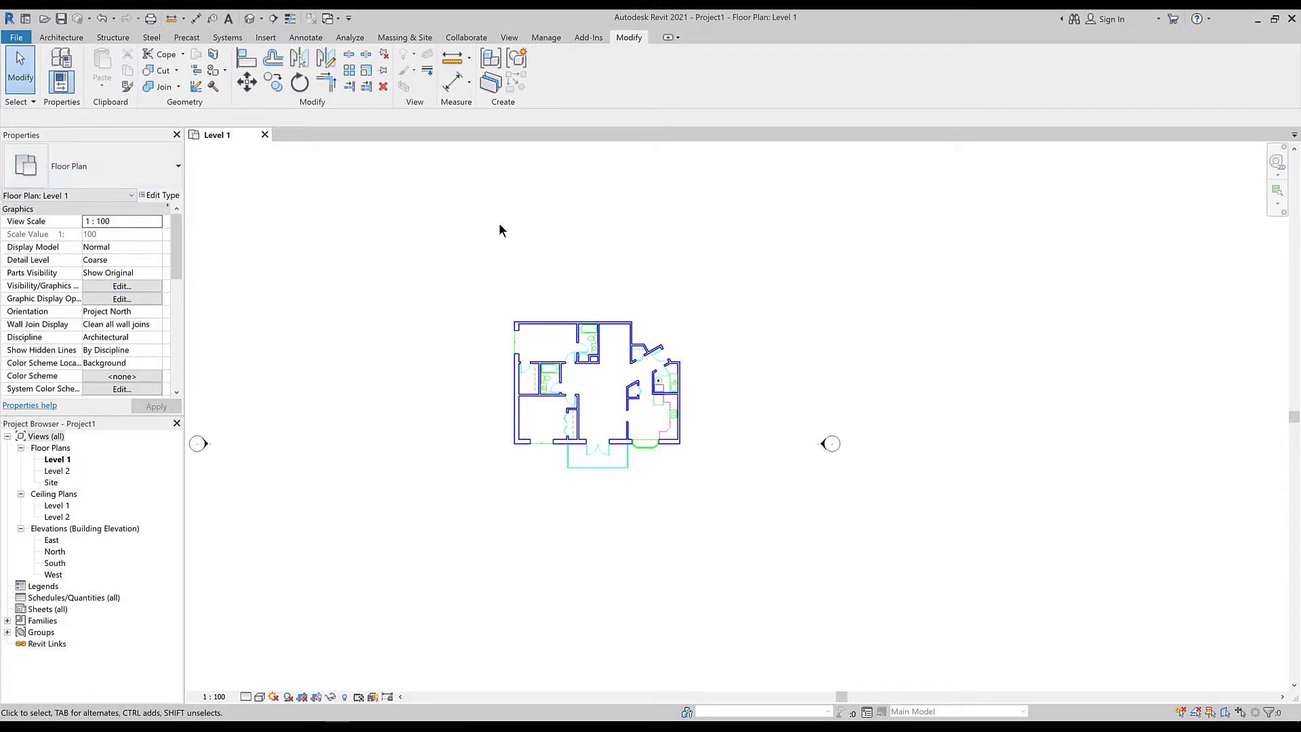
scroll(652, 435, "up", 3)
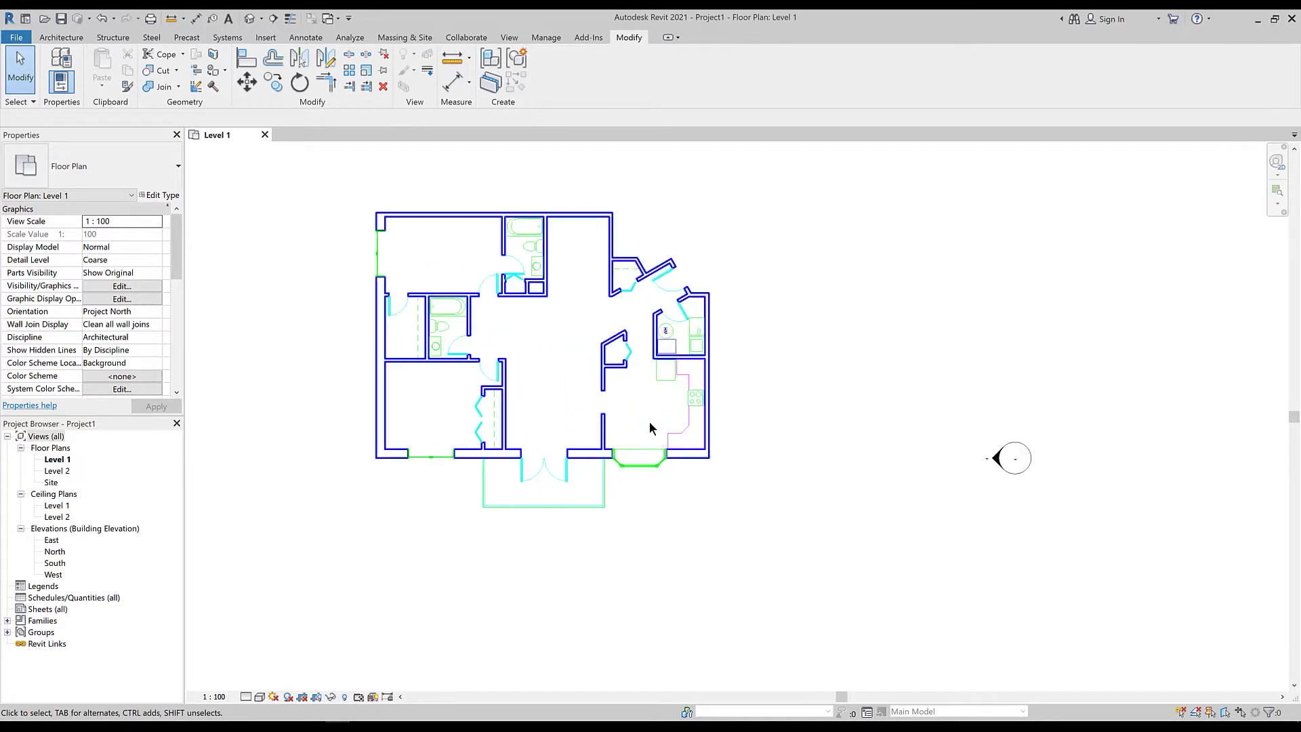
Step: Turn the Select links option back on and select the linked floor plan
left_click(32, 101)
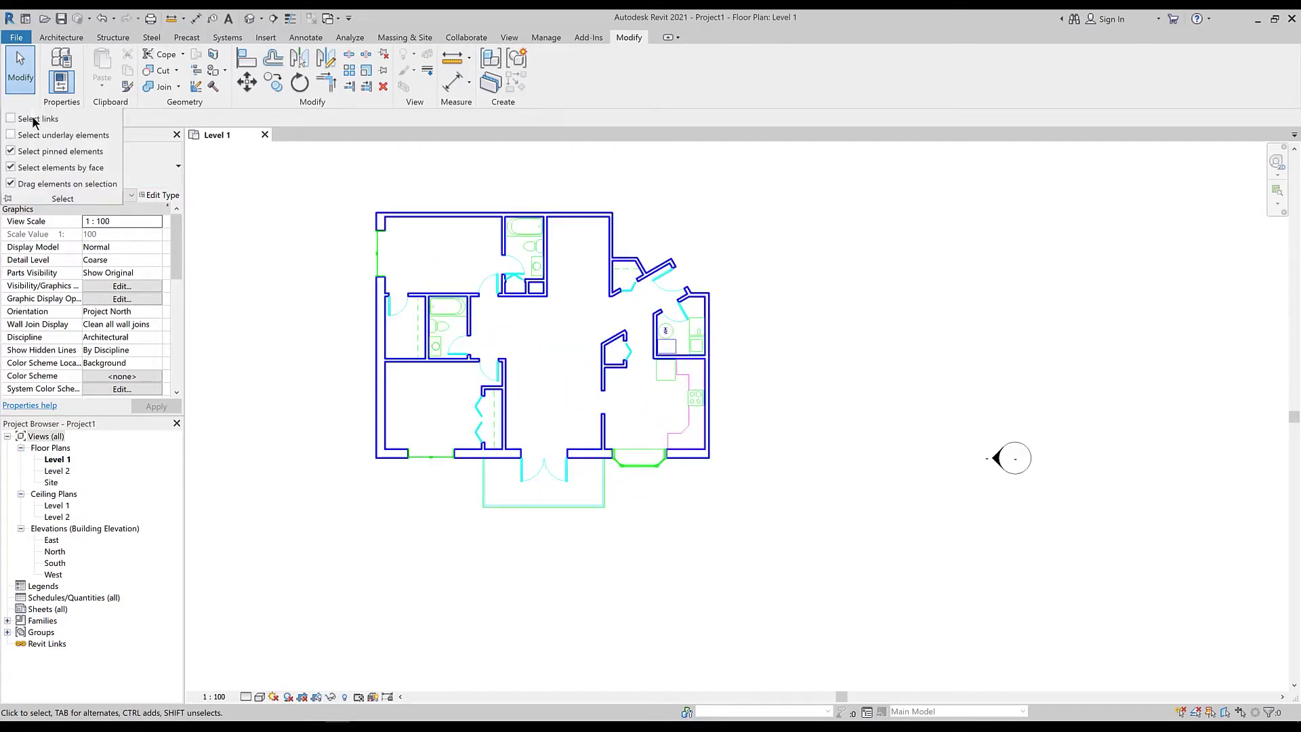
left_click(32, 121)
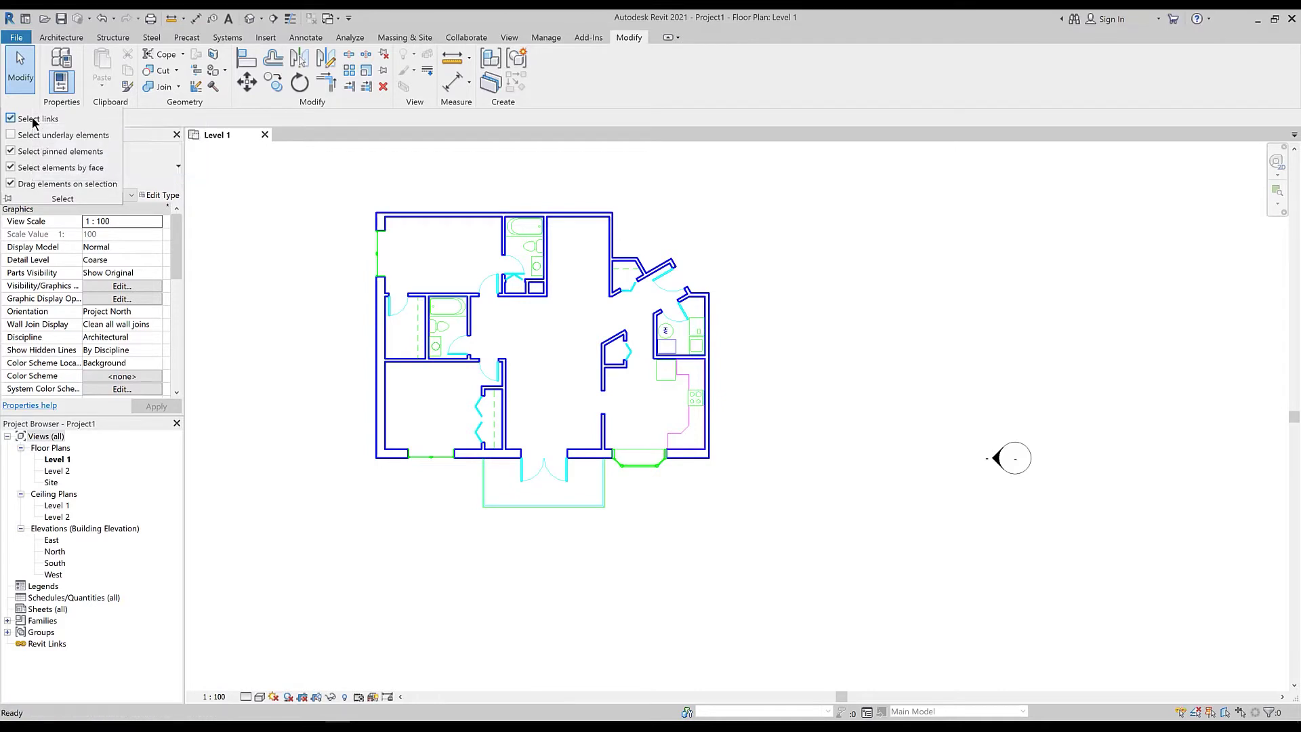
left_click(450, 295)
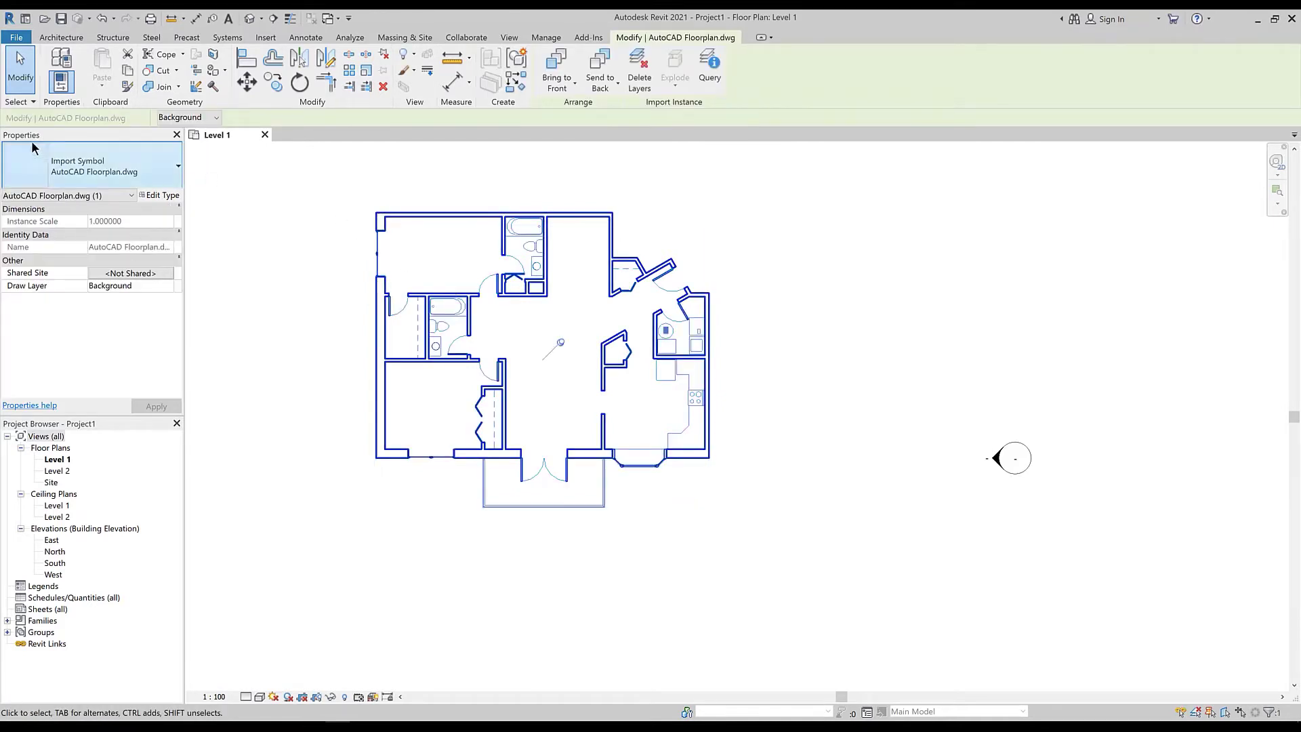
Step: Turn the Select pinned elements option off and back on
left_click(32, 102)
left_click(40, 153)
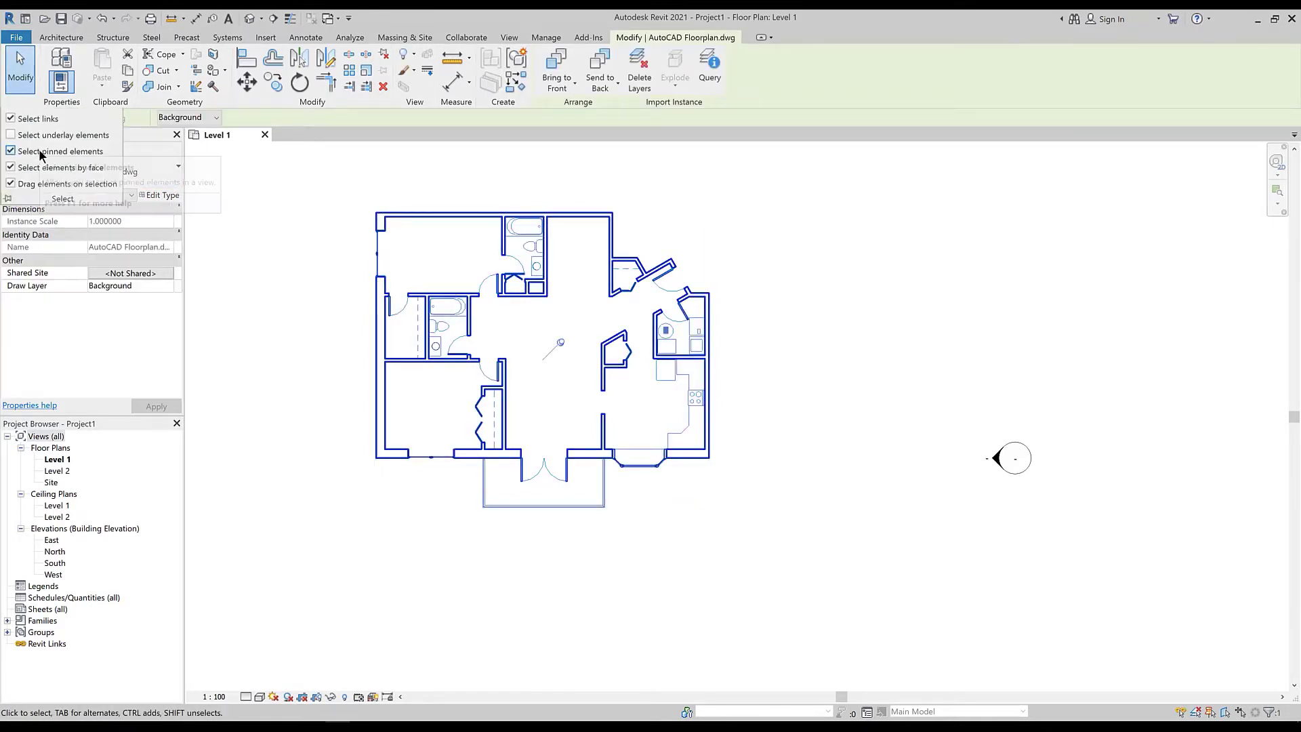
left_click(40, 153)
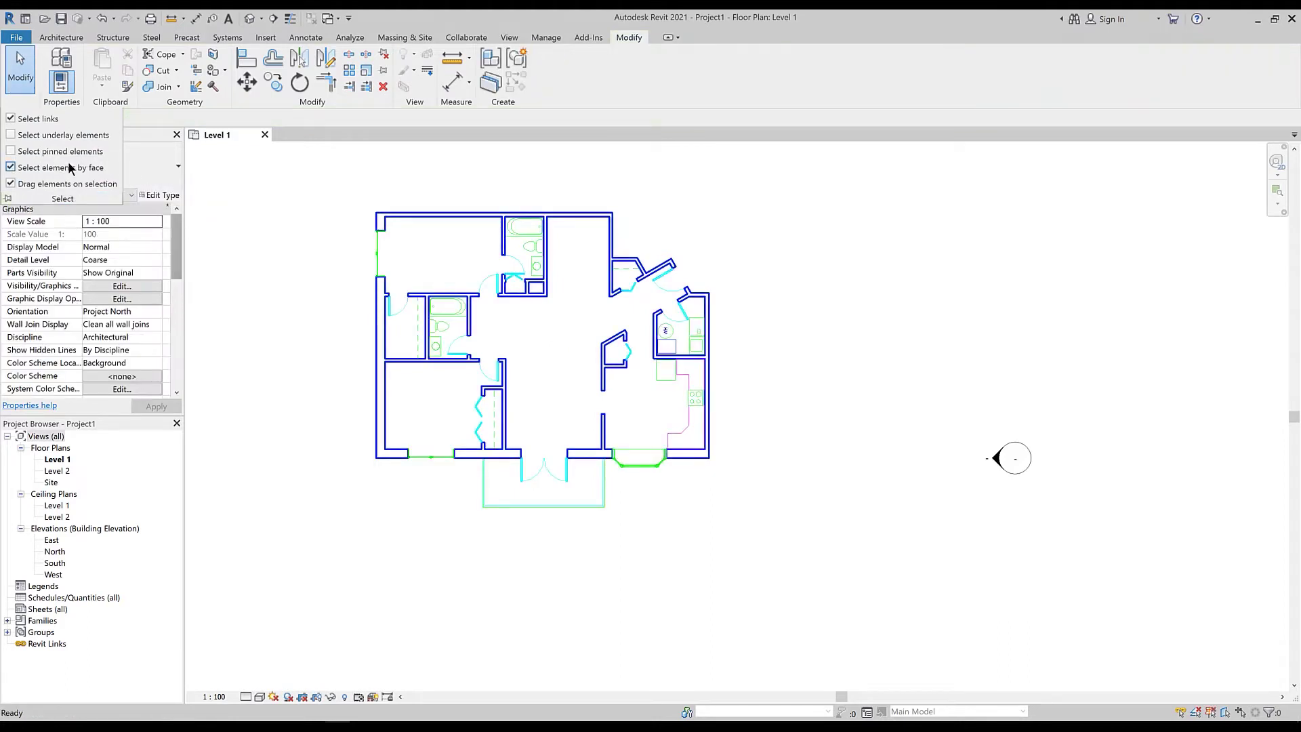
scroll(503, 314, "down", 3)
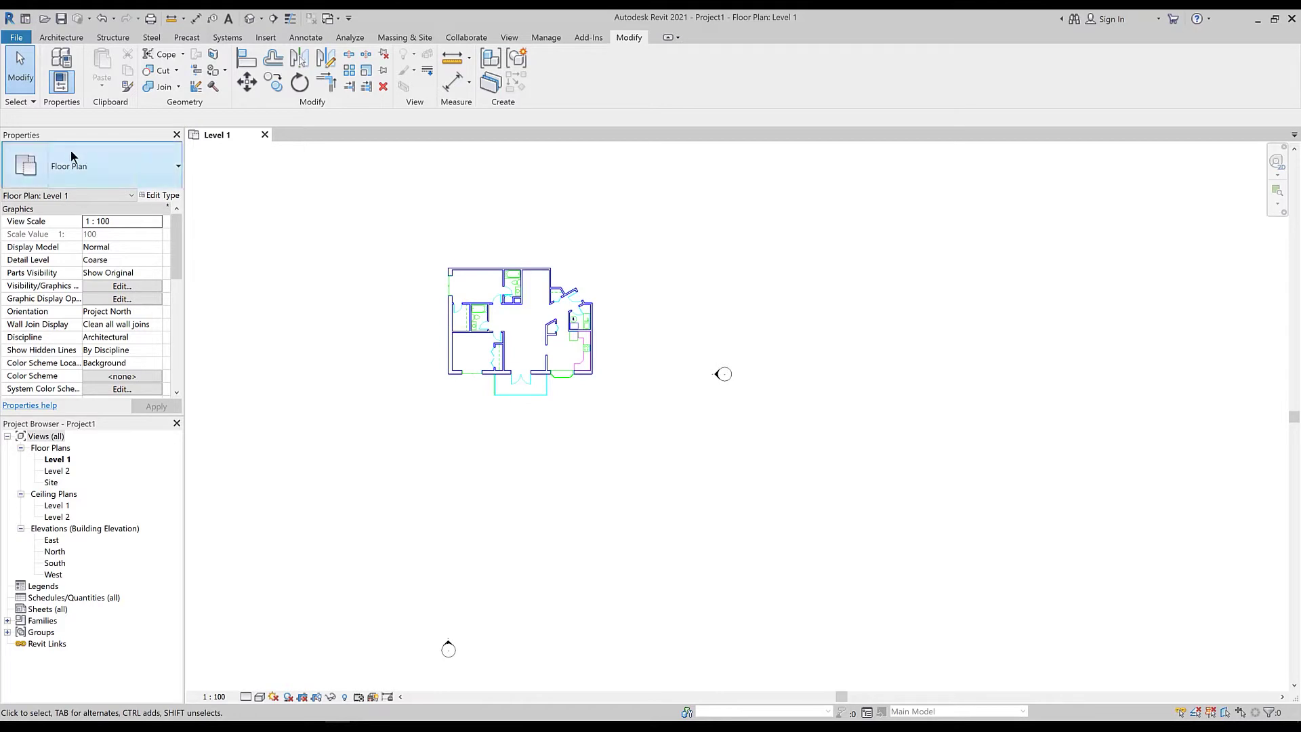
left_click(26, 103)
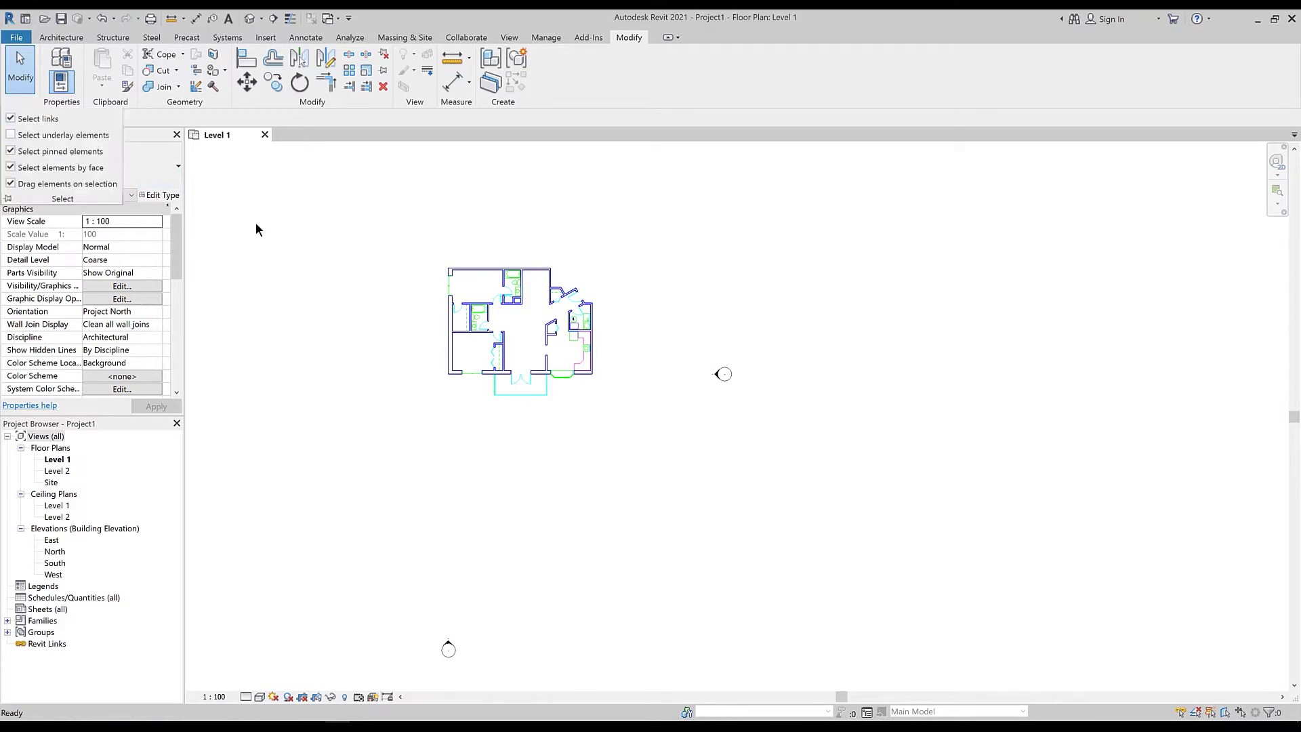
Step: Unpin the linked AutoCAD floor plan so it can be moved, and select it again
left_click(488, 303)
scroll(534, 322, "up", 5)
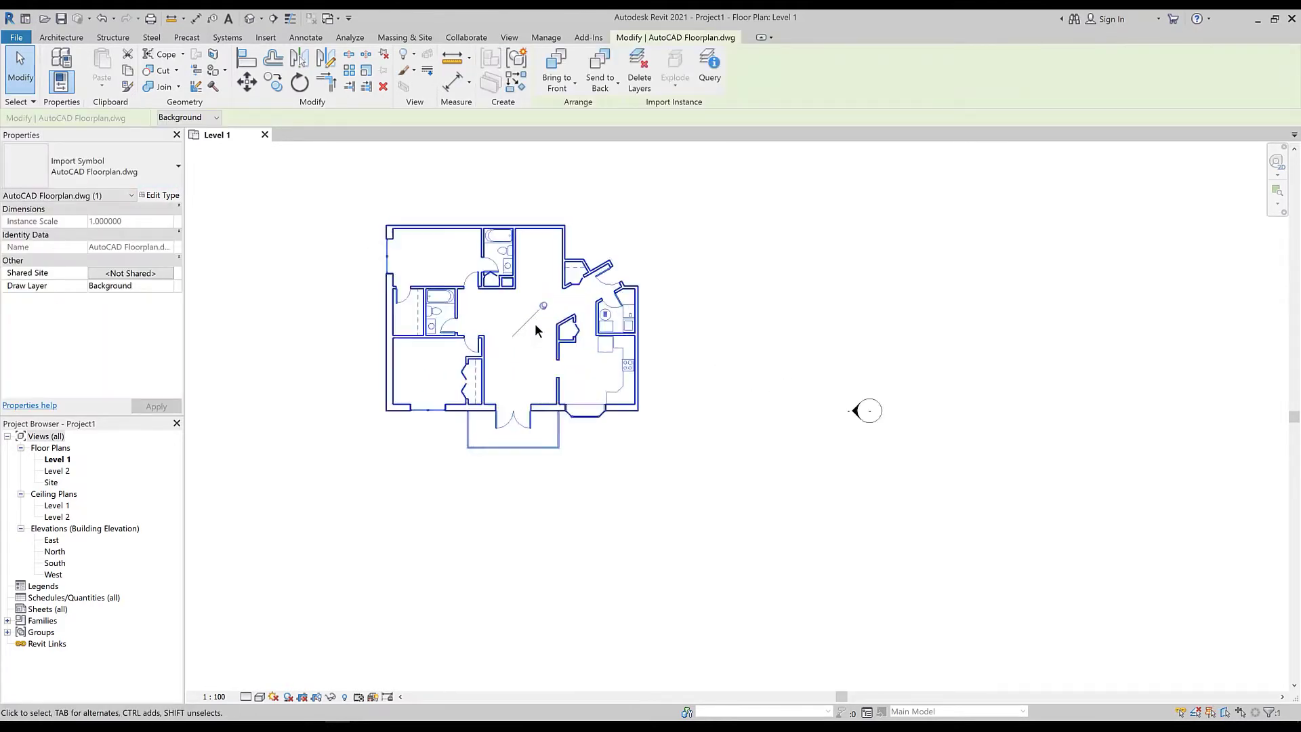
scroll(547, 292, "down", 5)
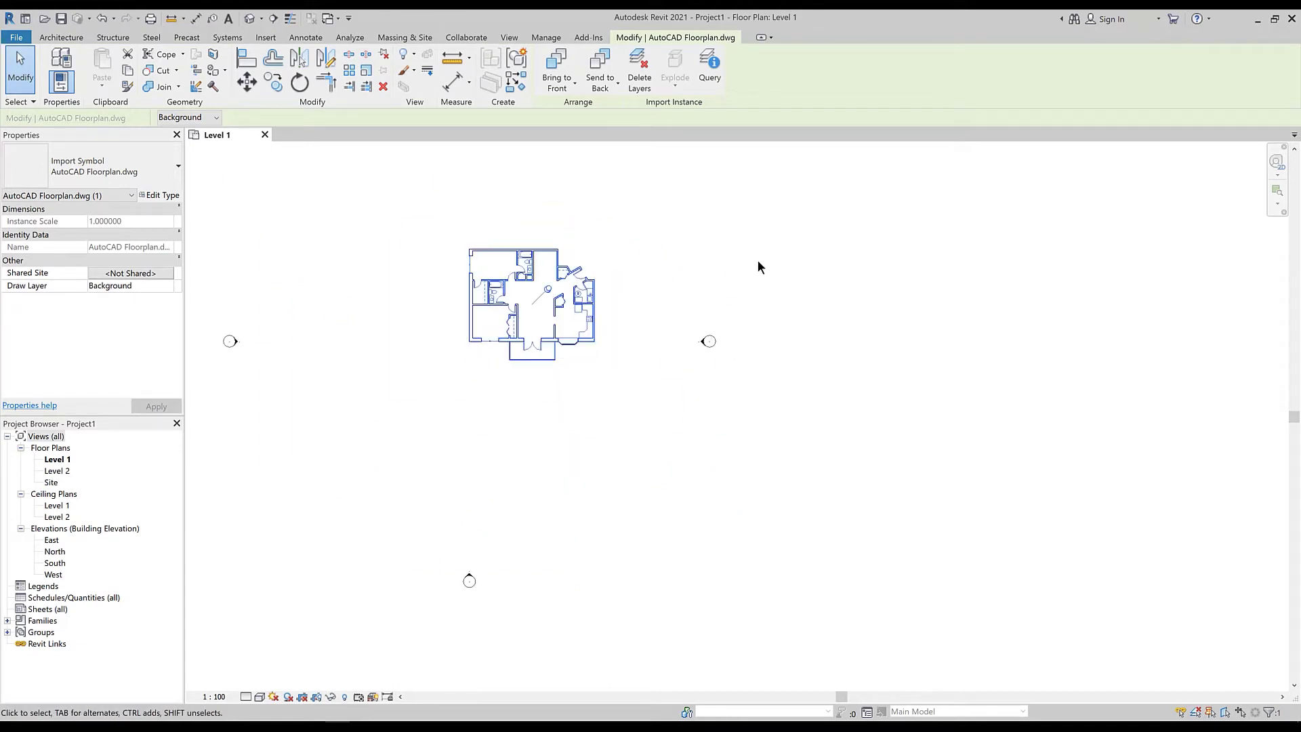
scroll(480, 285, "up", 2)
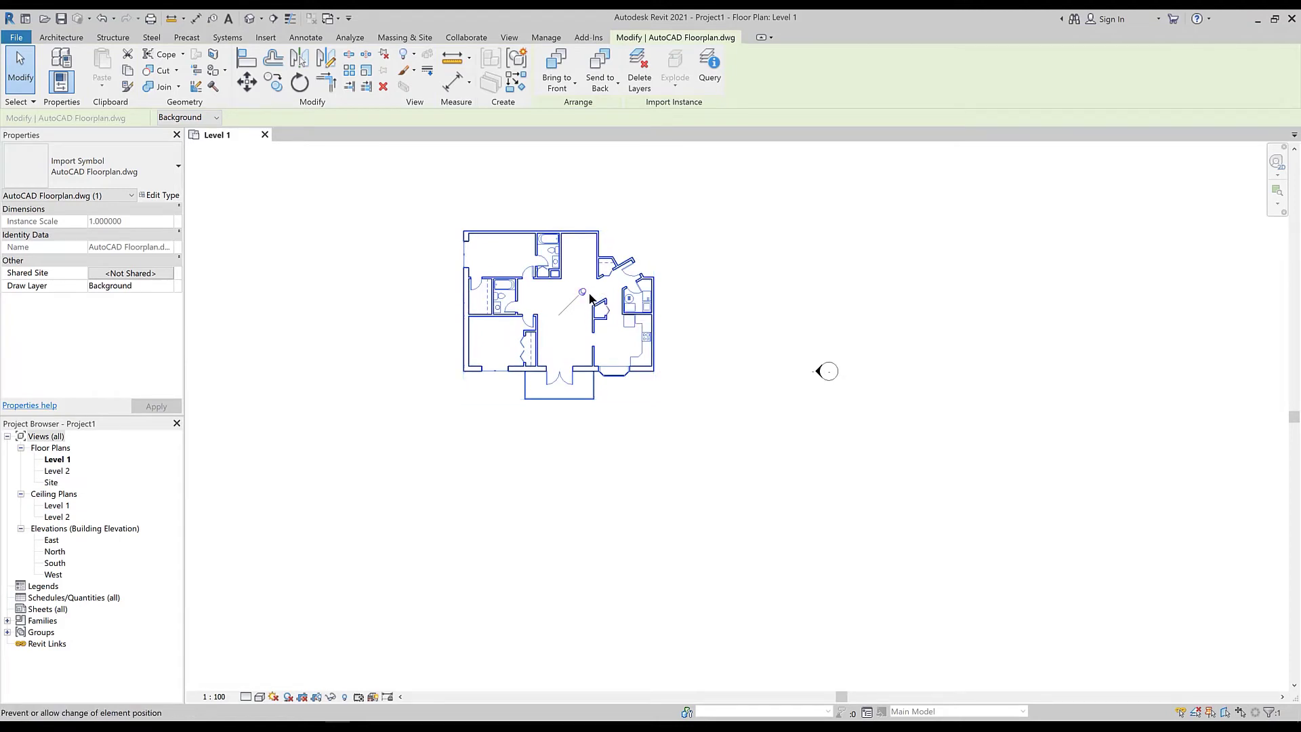
left_click(766, 281)
left_click(589, 312)
left_click(405, 402)
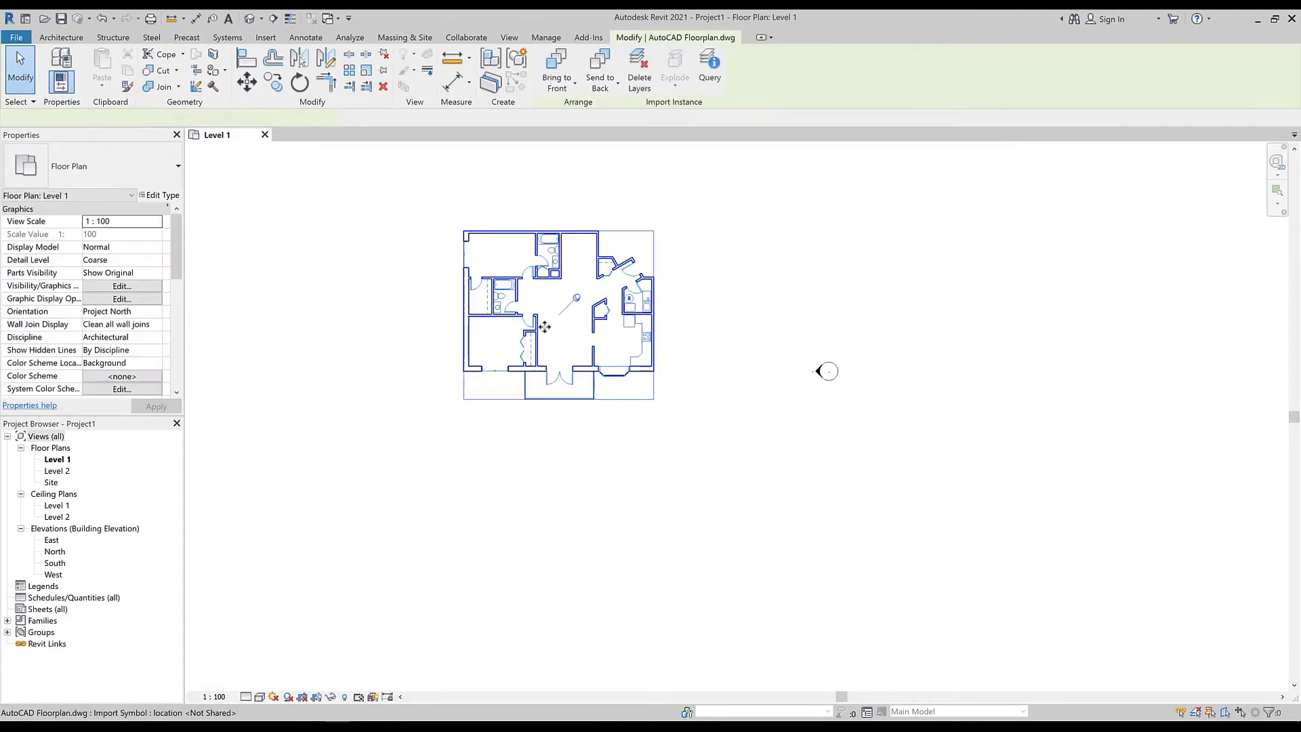
left_click(461, 347)
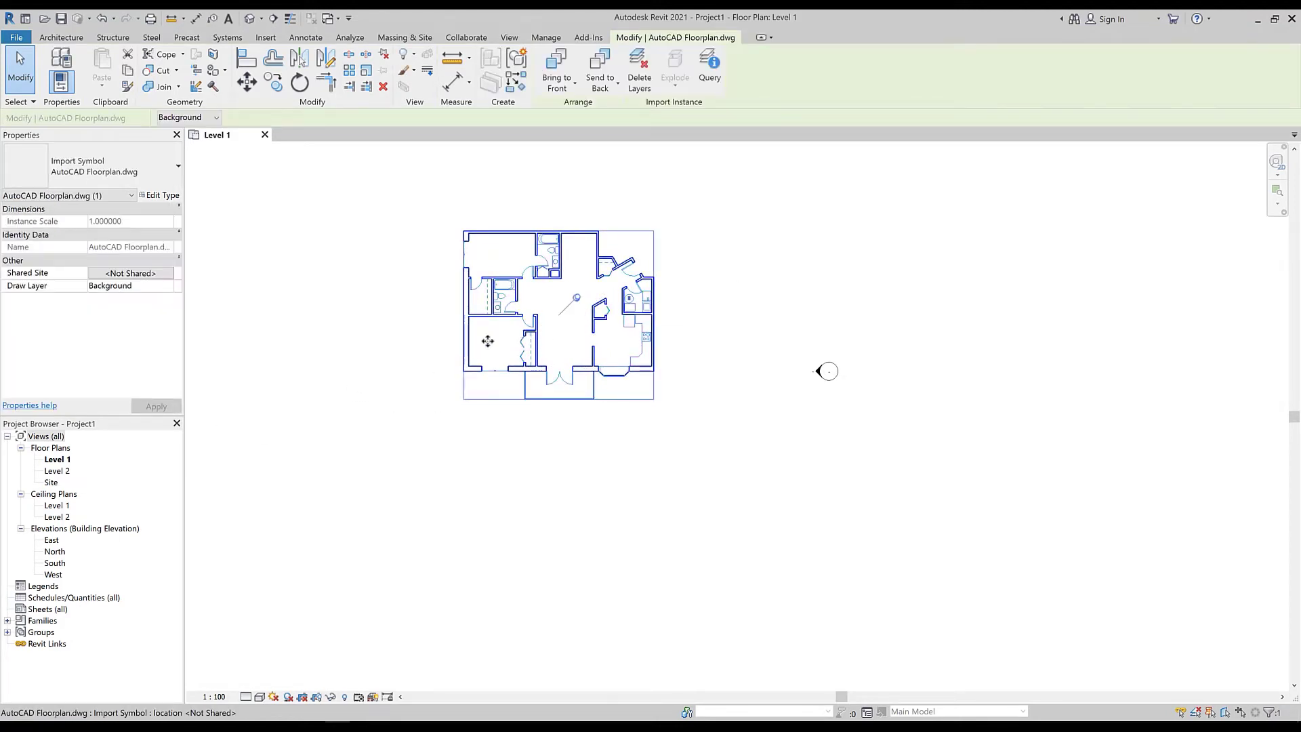
Step: Unpin the linked AutoCAD floor plan and move it to about the middle of the four elevation markers
left_click(547, 302)
left_click(576, 296)
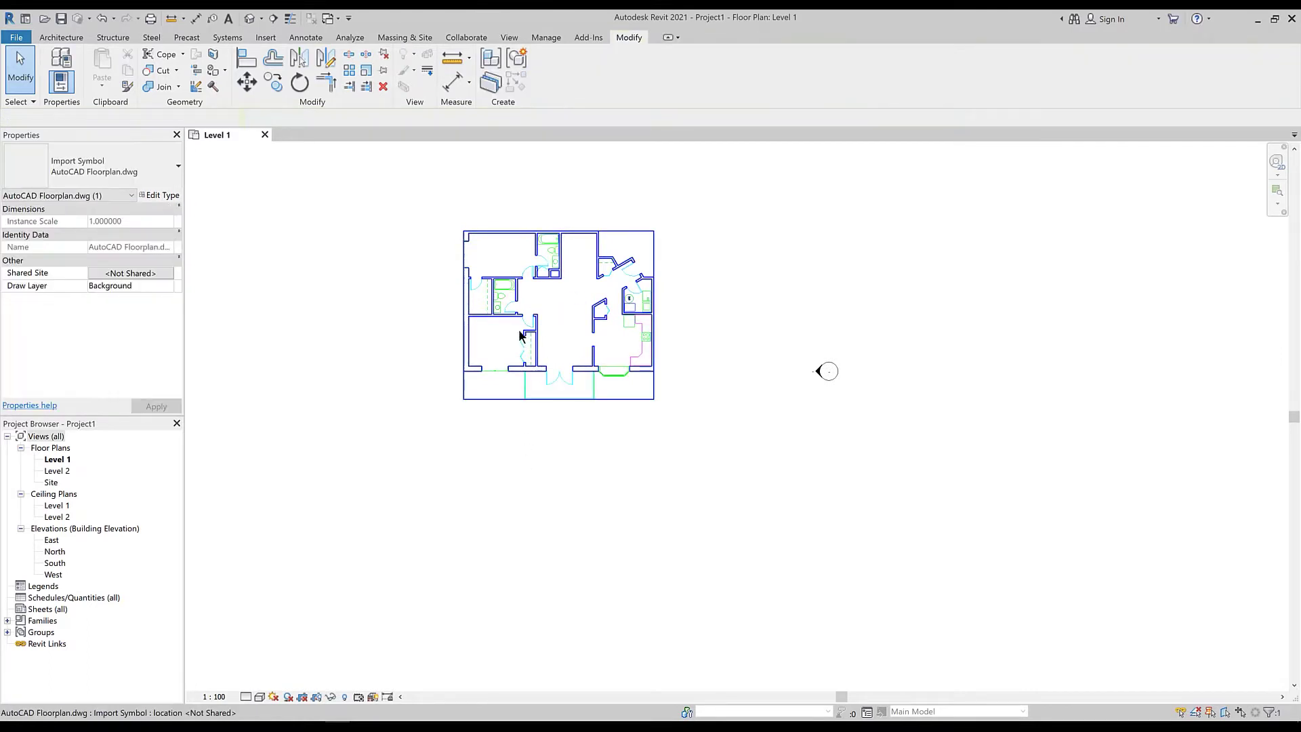
left_click_drag(534, 332, 458, 366)
left_click(616, 446)
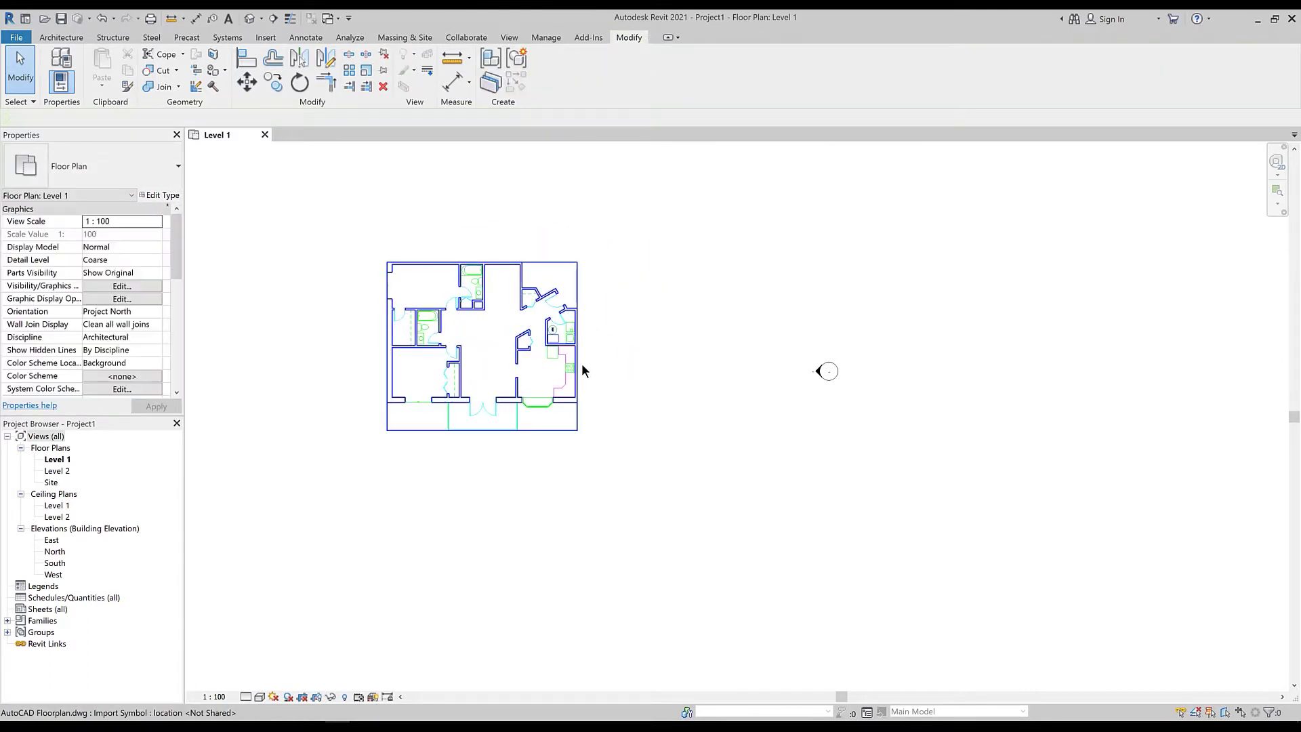
left_click_drag(576, 343, 600, 345)
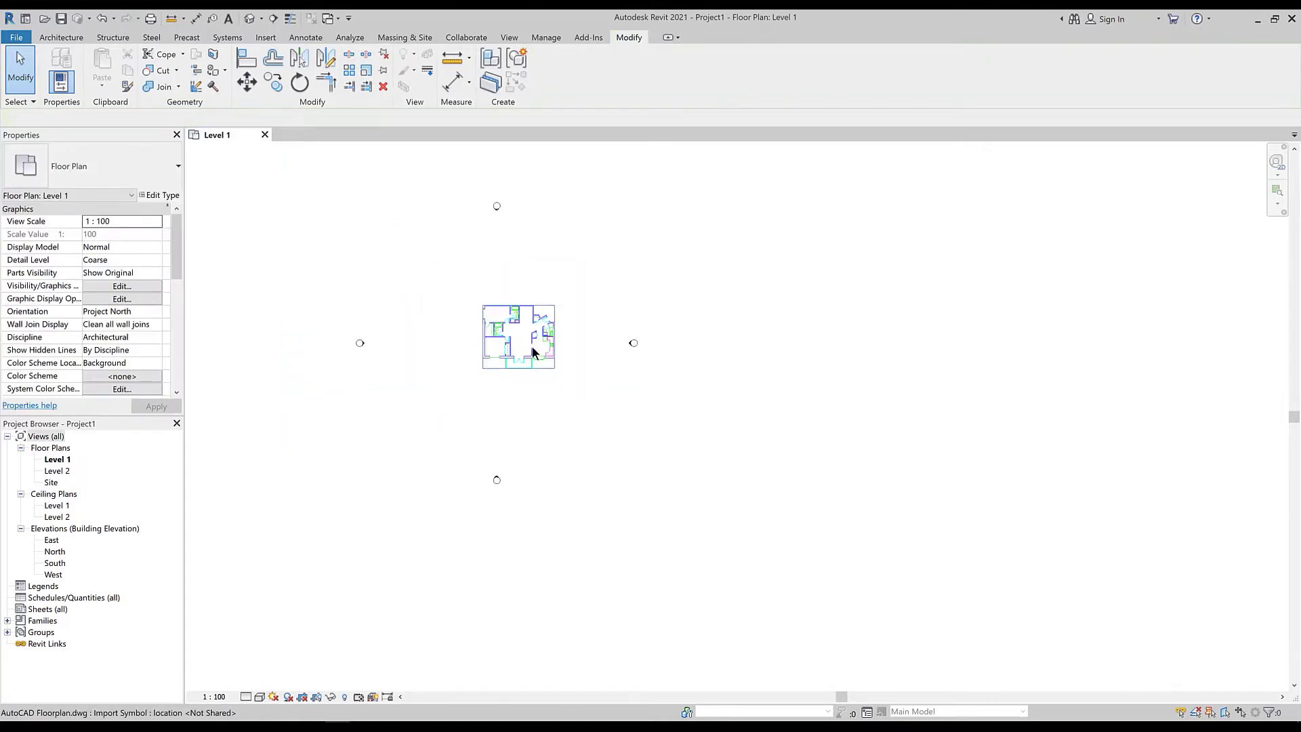
scroll(534, 352, "up", 5)
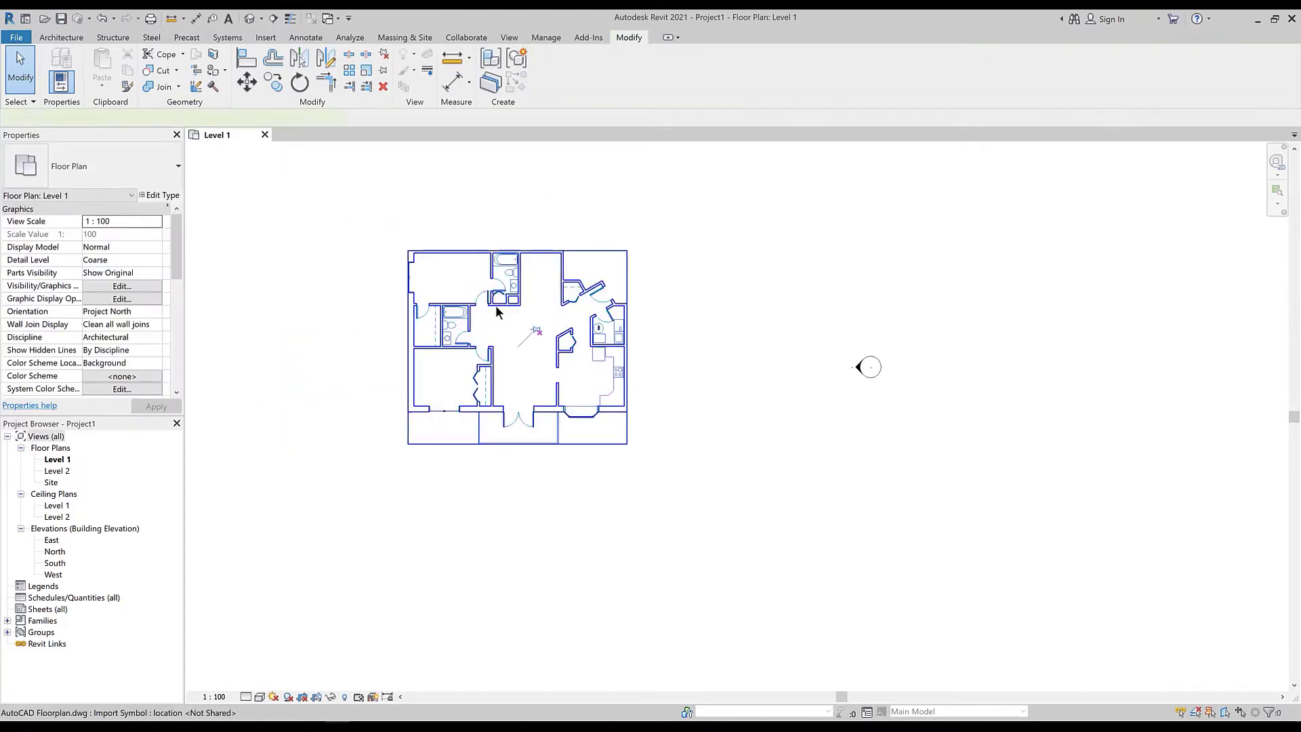
Step: Pin the linked AutoCAD floor plan in its new location
left_click(495, 305)
key("Escape")
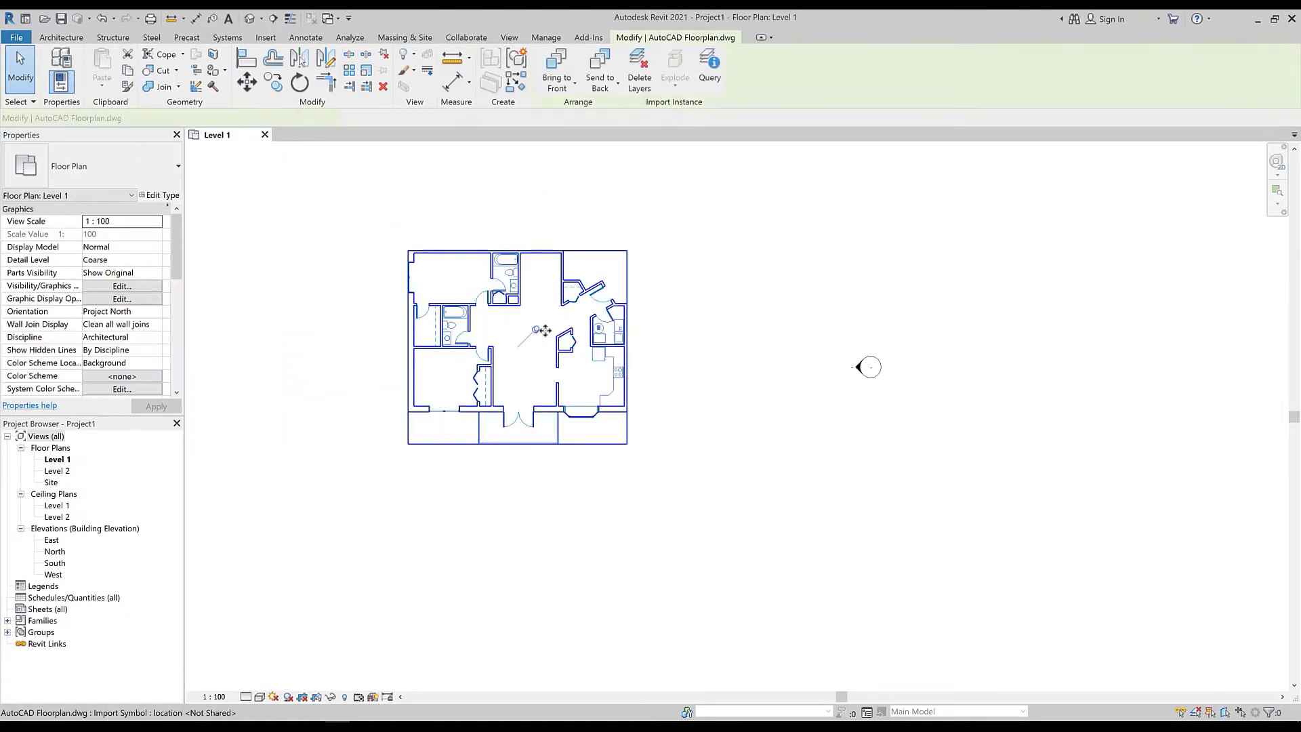
left_click(409, 305)
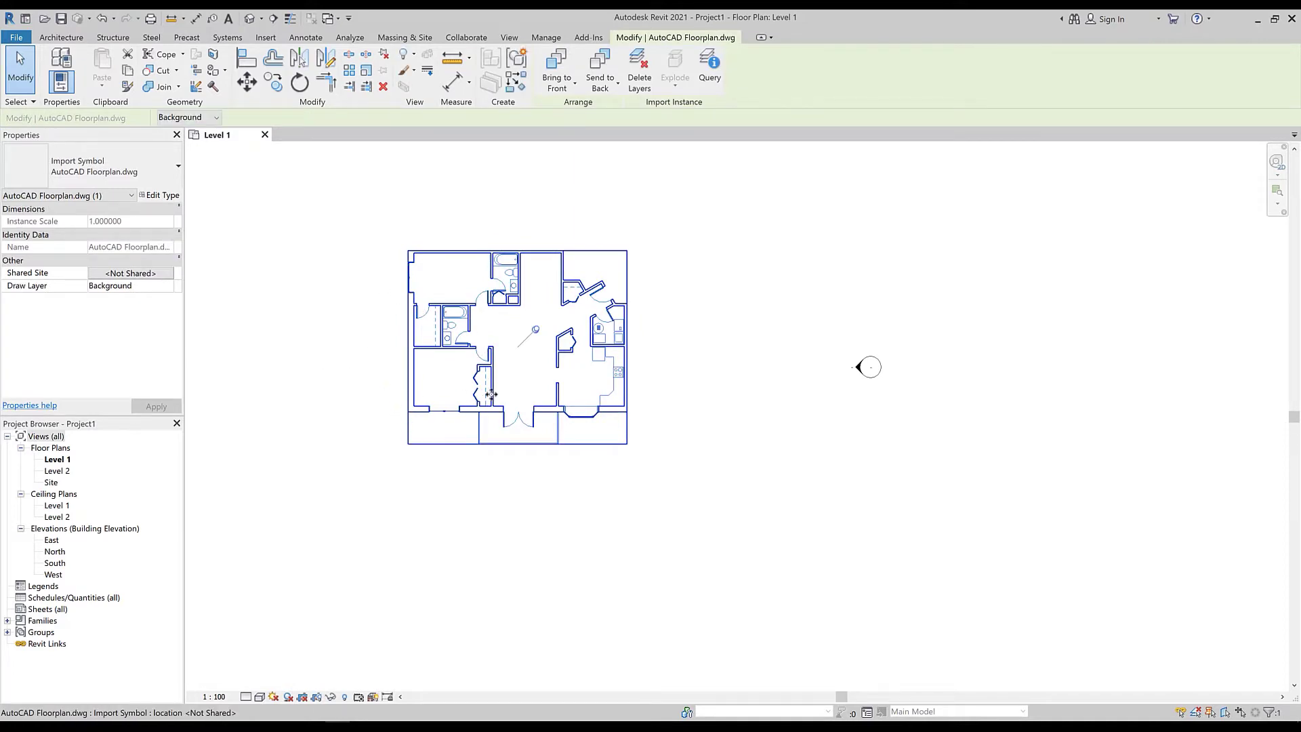
Step: Turn off the display of panel titles in the ribbon
scroll(442, 411, "down", 2)
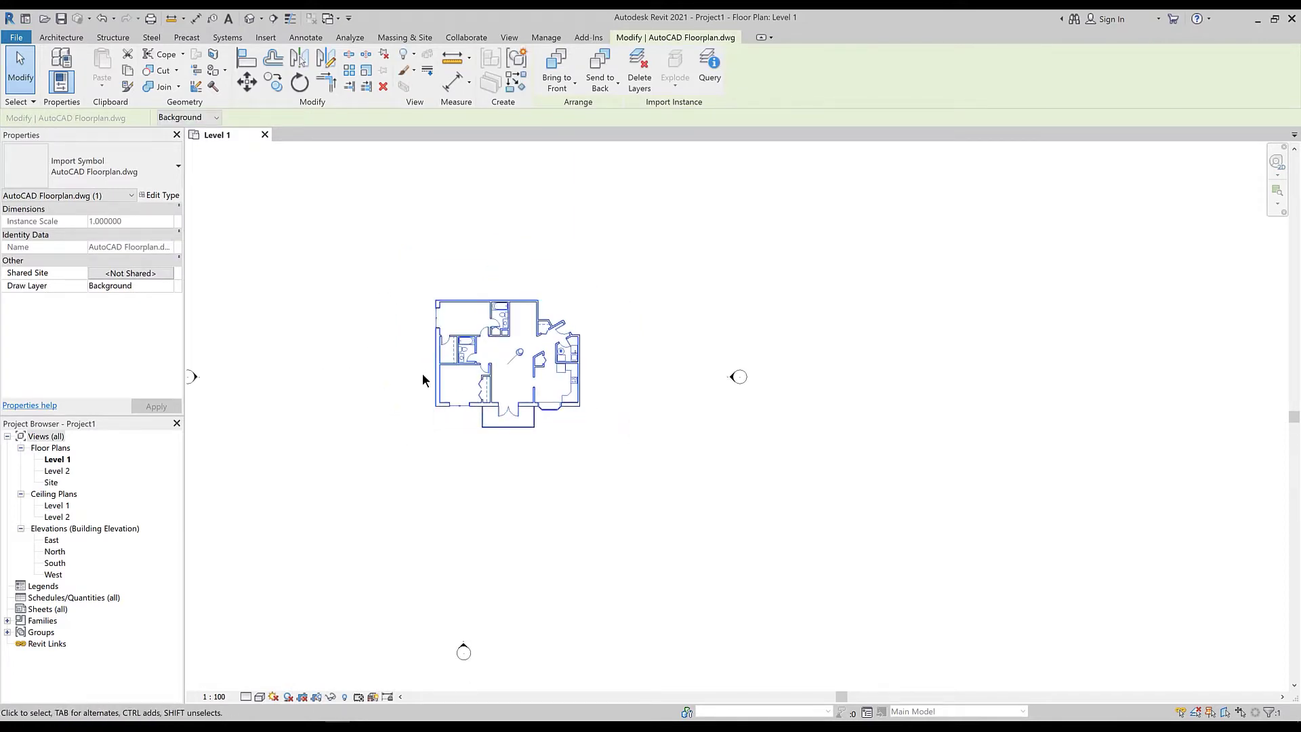
scroll(493, 346, "up", 2)
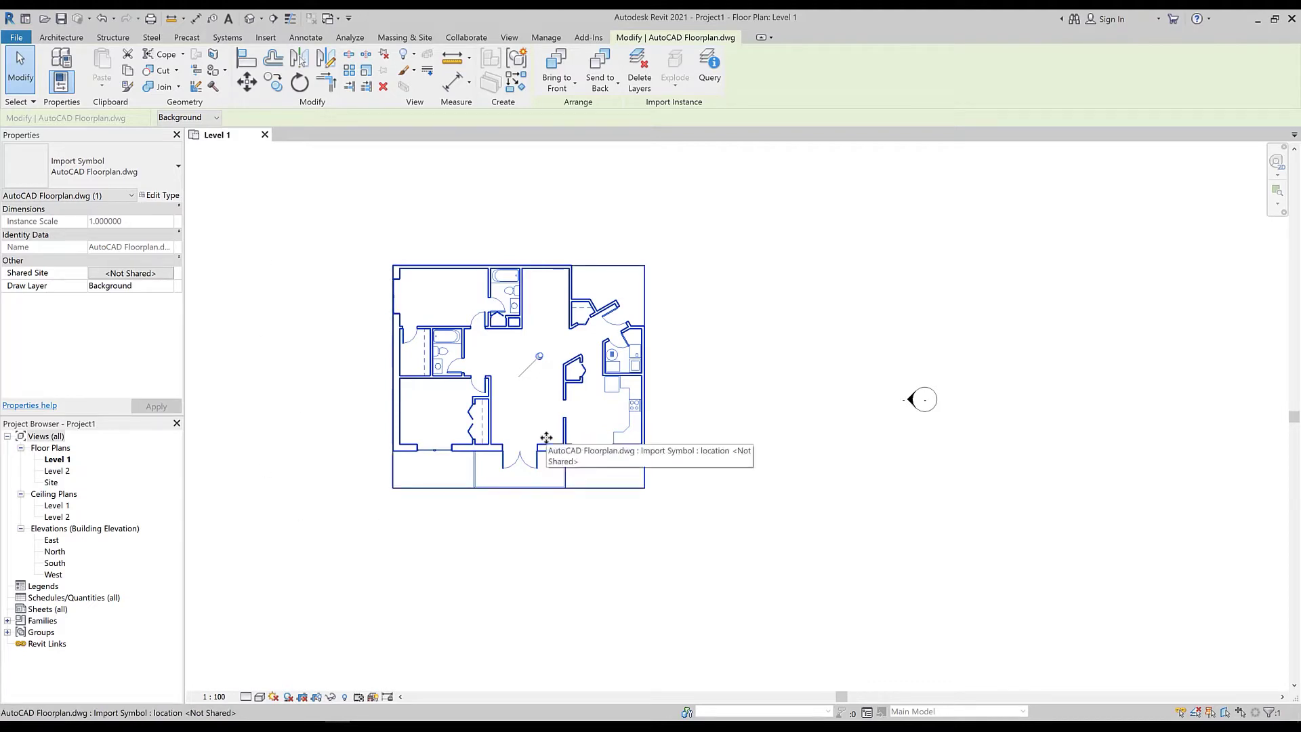
right_click(50, 74)
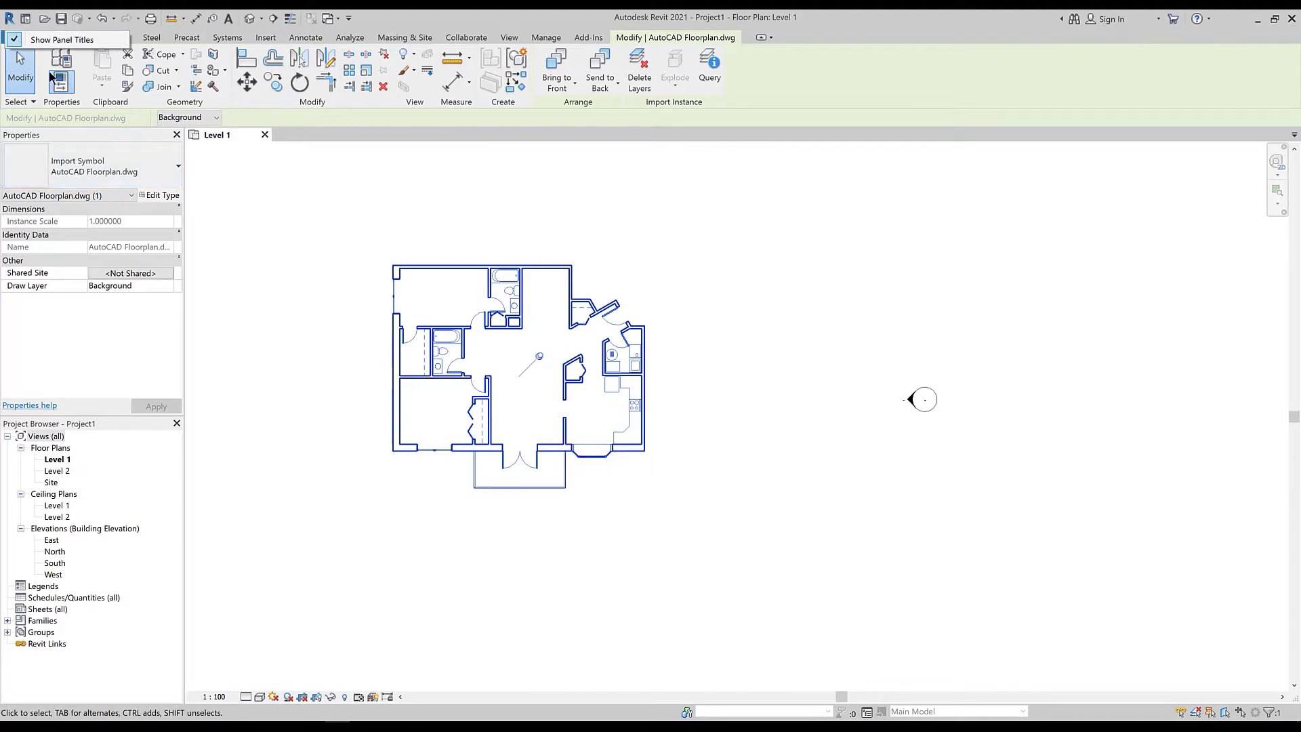
left_click(68, 41)
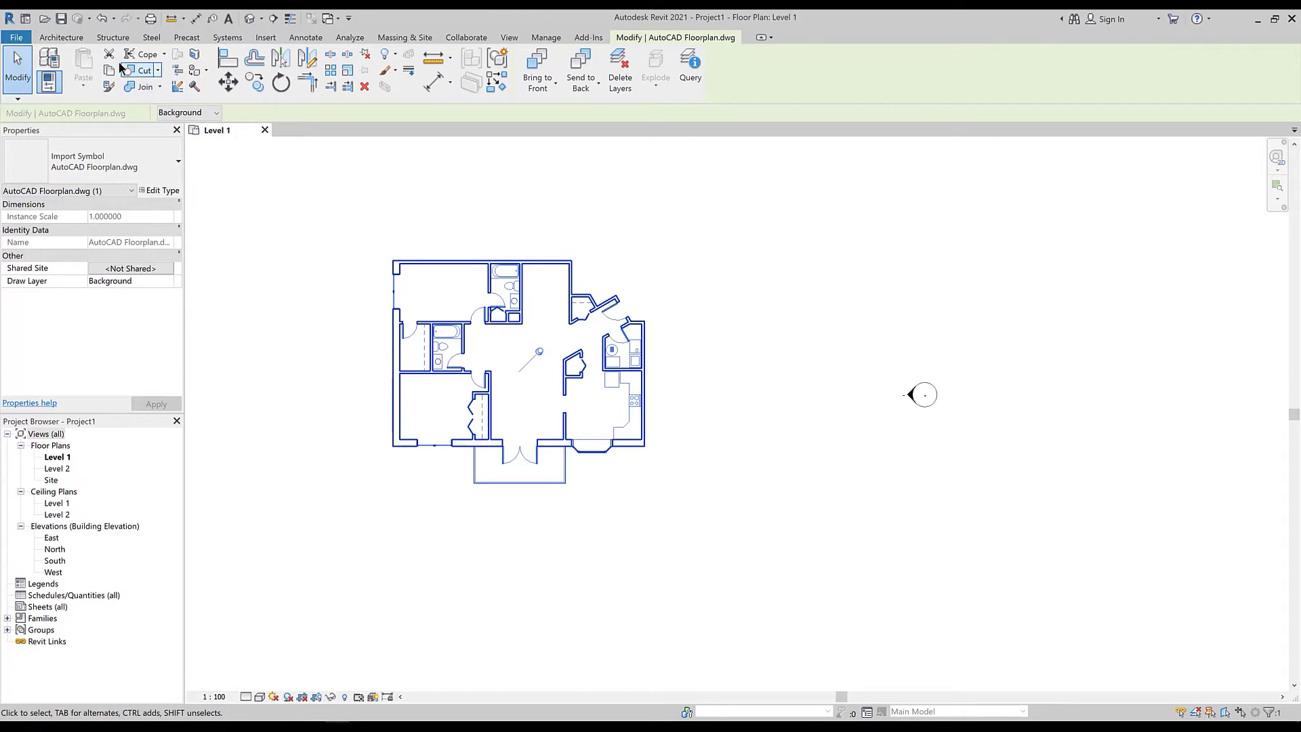
Step: Draw a Generic - 300mm wall along the plan's lower exterior wall, from the lower-left corner to the first window opening
left_click(76, 40)
left_click(58, 60)
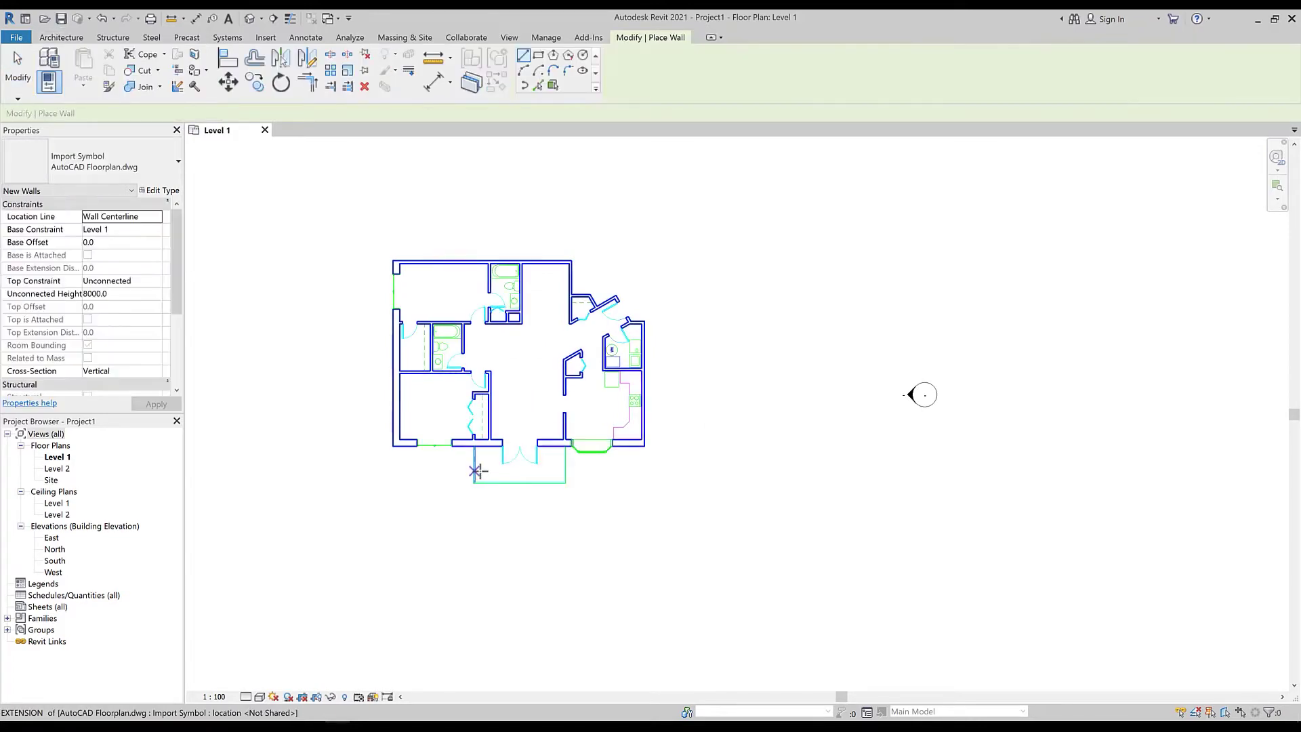
scroll(473, 465, "up", 5)
scroll(406, 463, "up", 2)
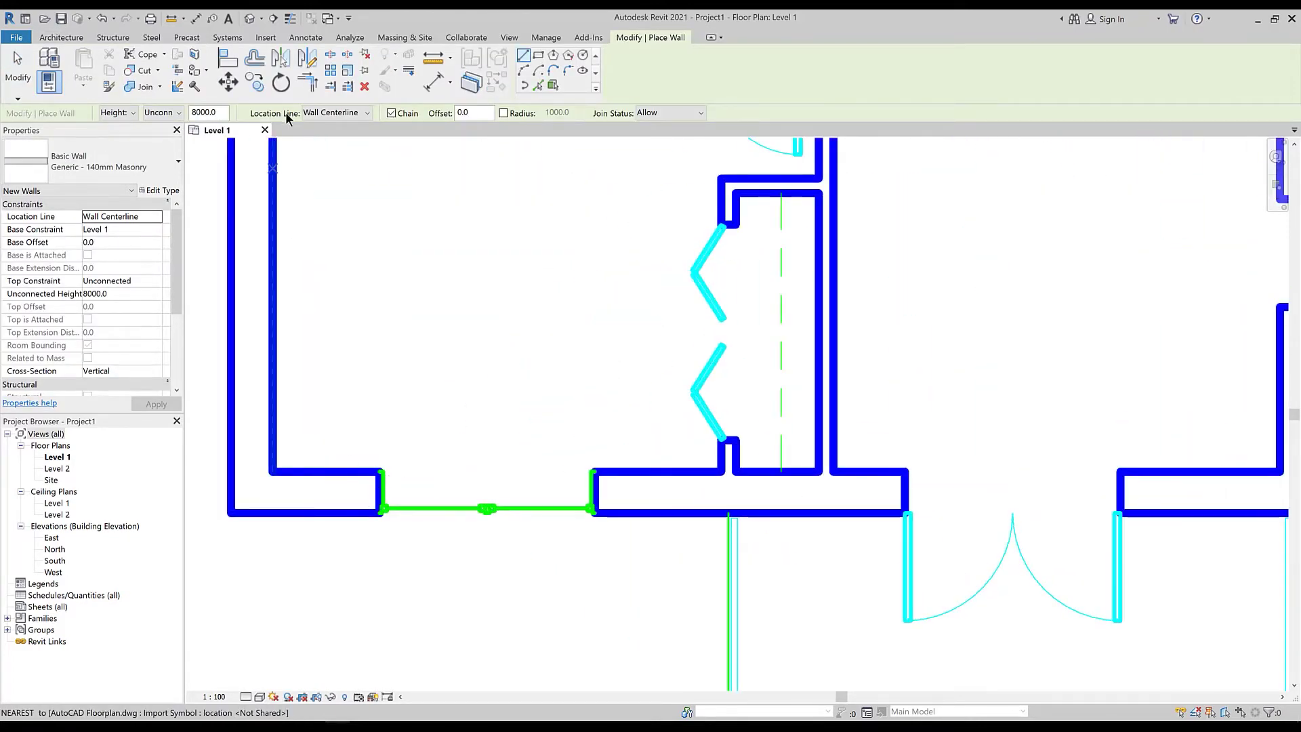
scroll(372, 247, "down", 2)
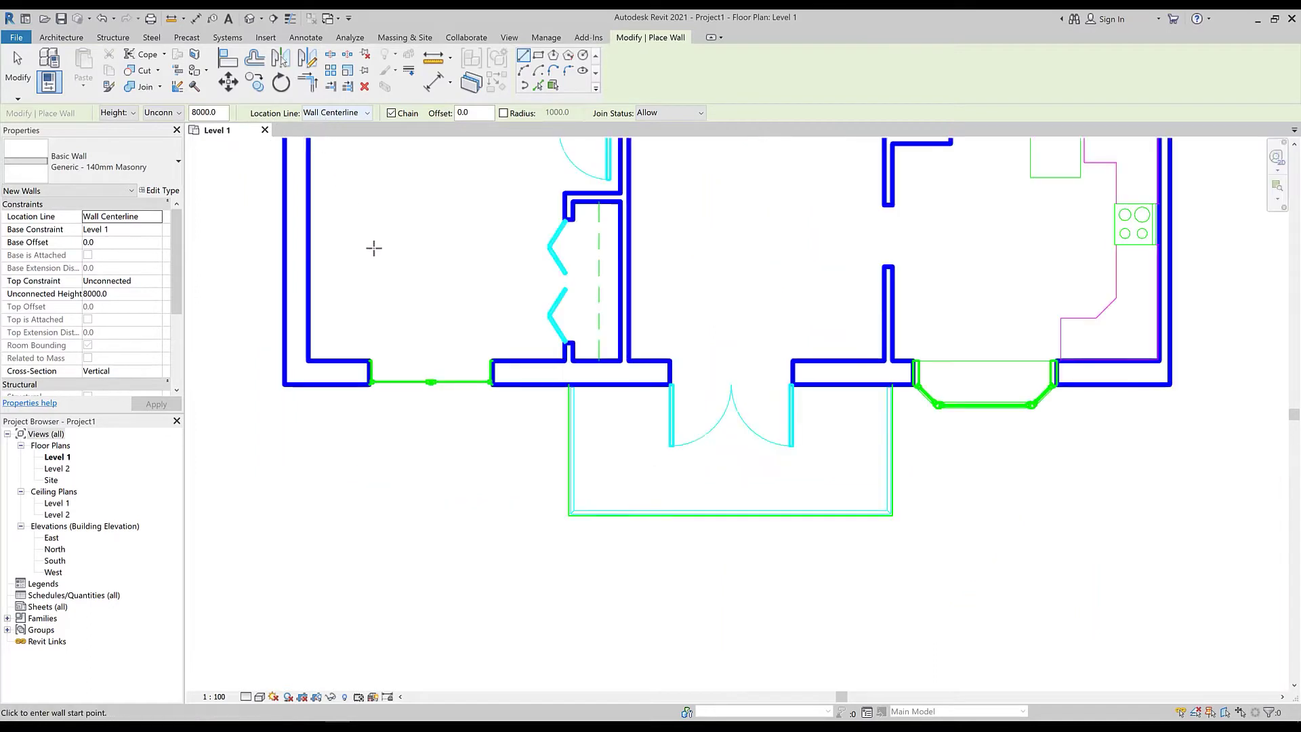
left_click(95, 163)
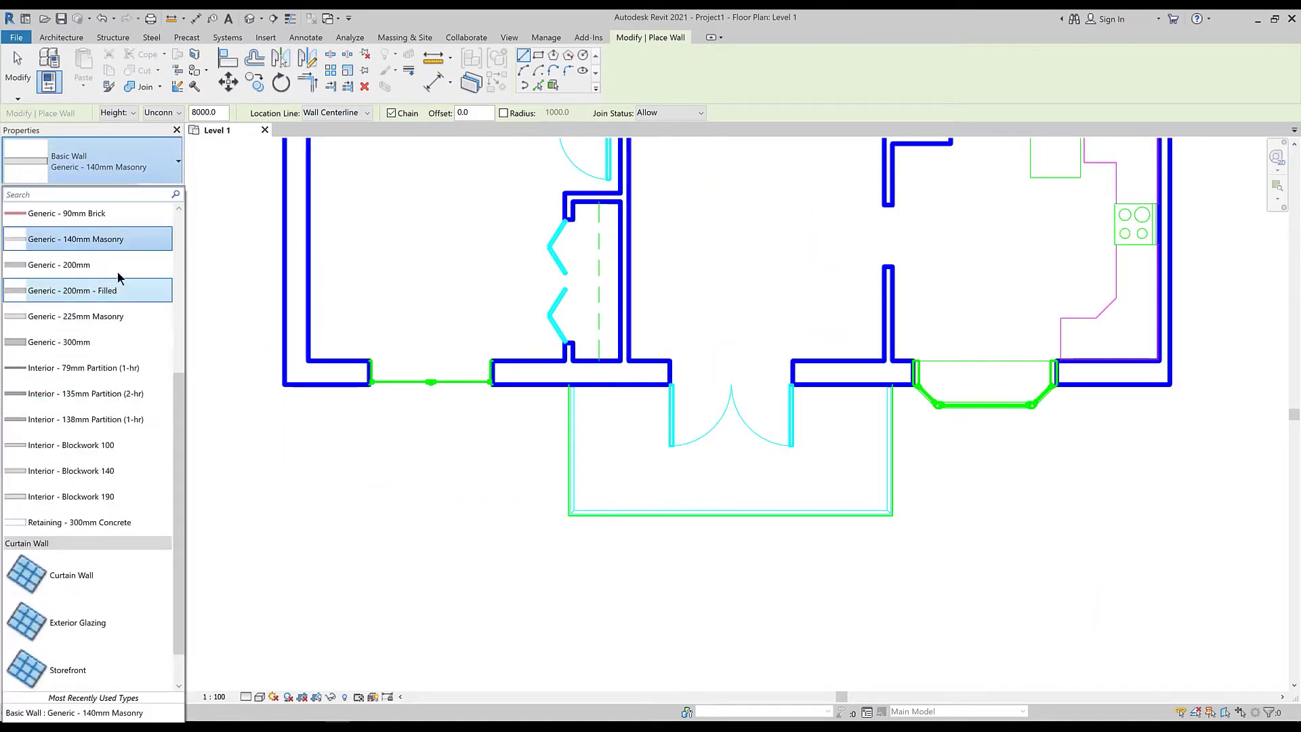
left_click(102, 342)
left_click(296, 373)
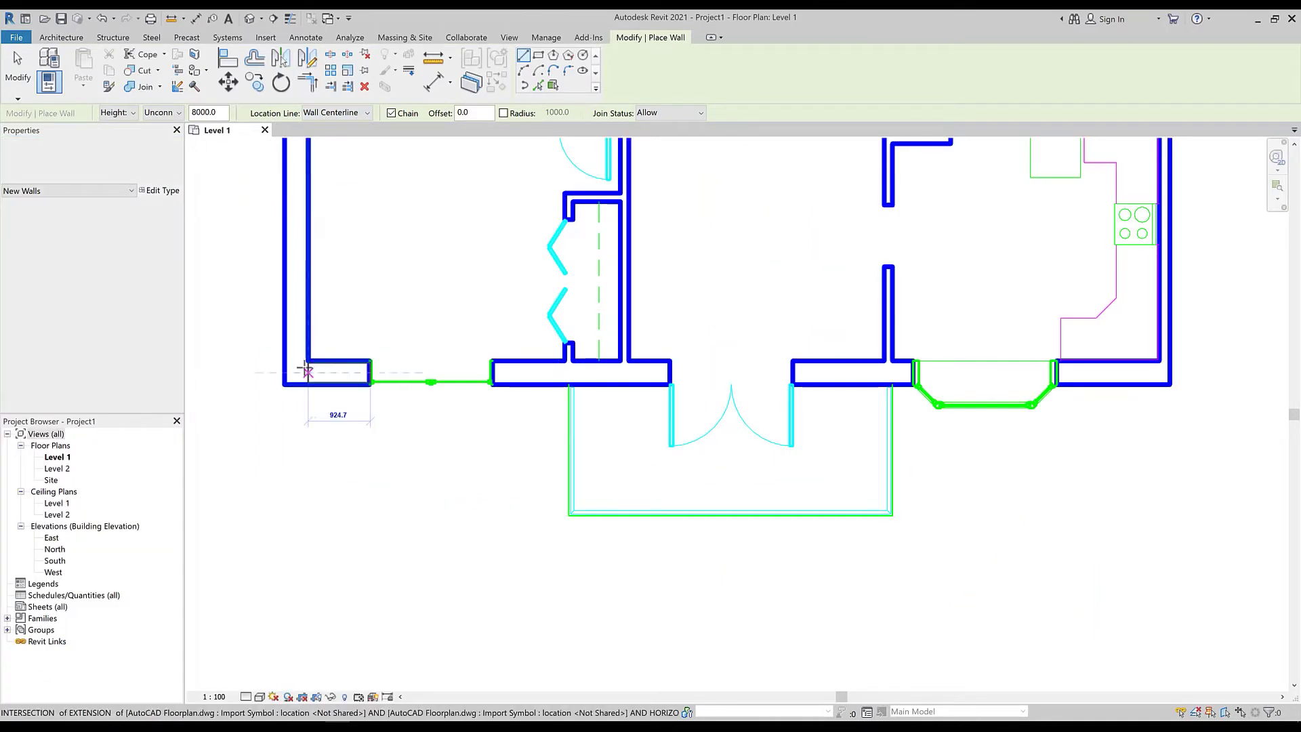
scroll(301, 376, "down", 3)
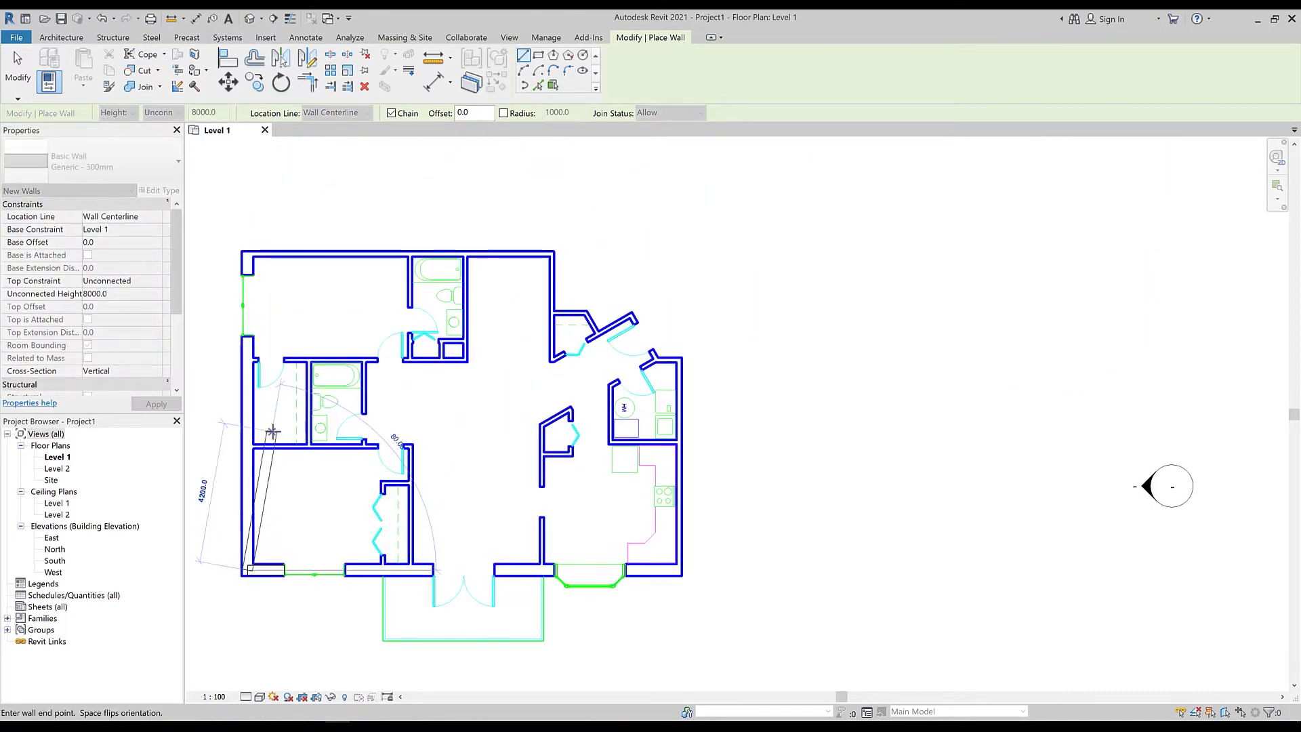
key("Escape")
key("Escape")
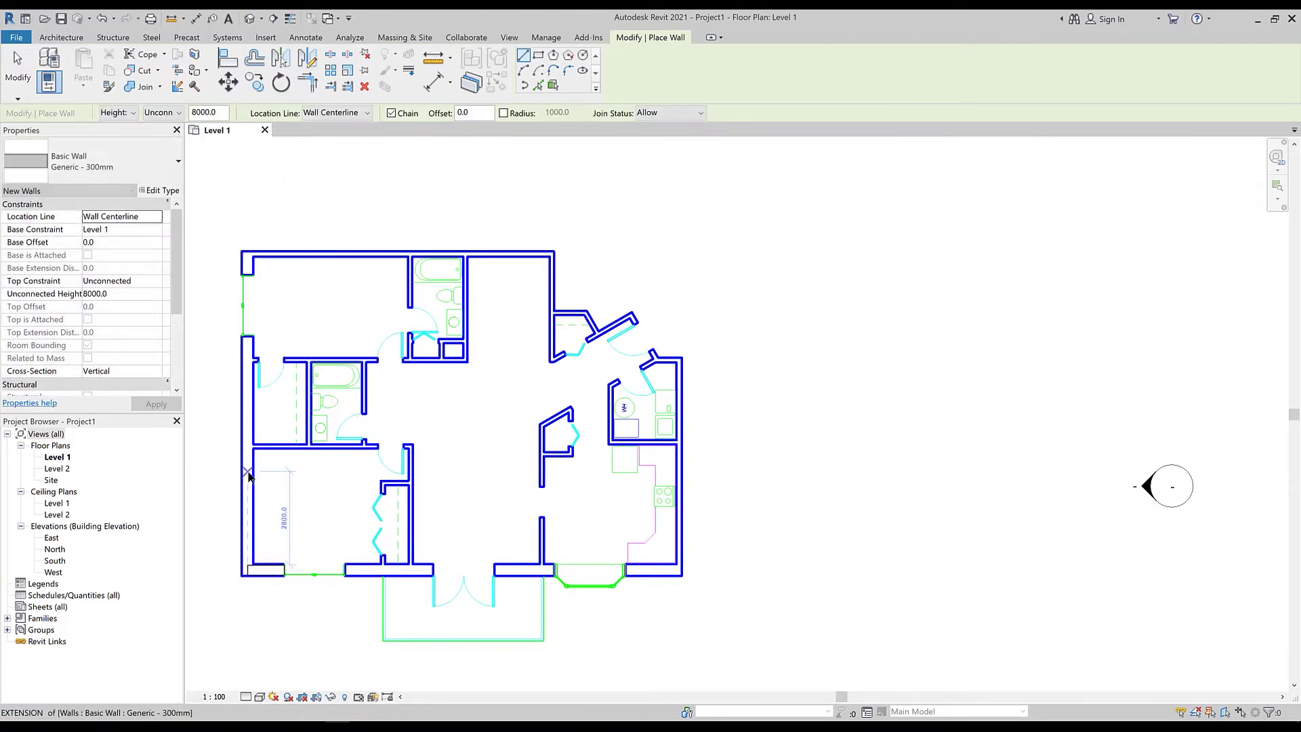
Step: Draw two separate Generic - 300mm wall segments on the plan's left exterior wall, one midway and one between the window and the upper corner
left_click(248, 473)
left_click(249, 269)
scroll(248, 269, "up", 2)
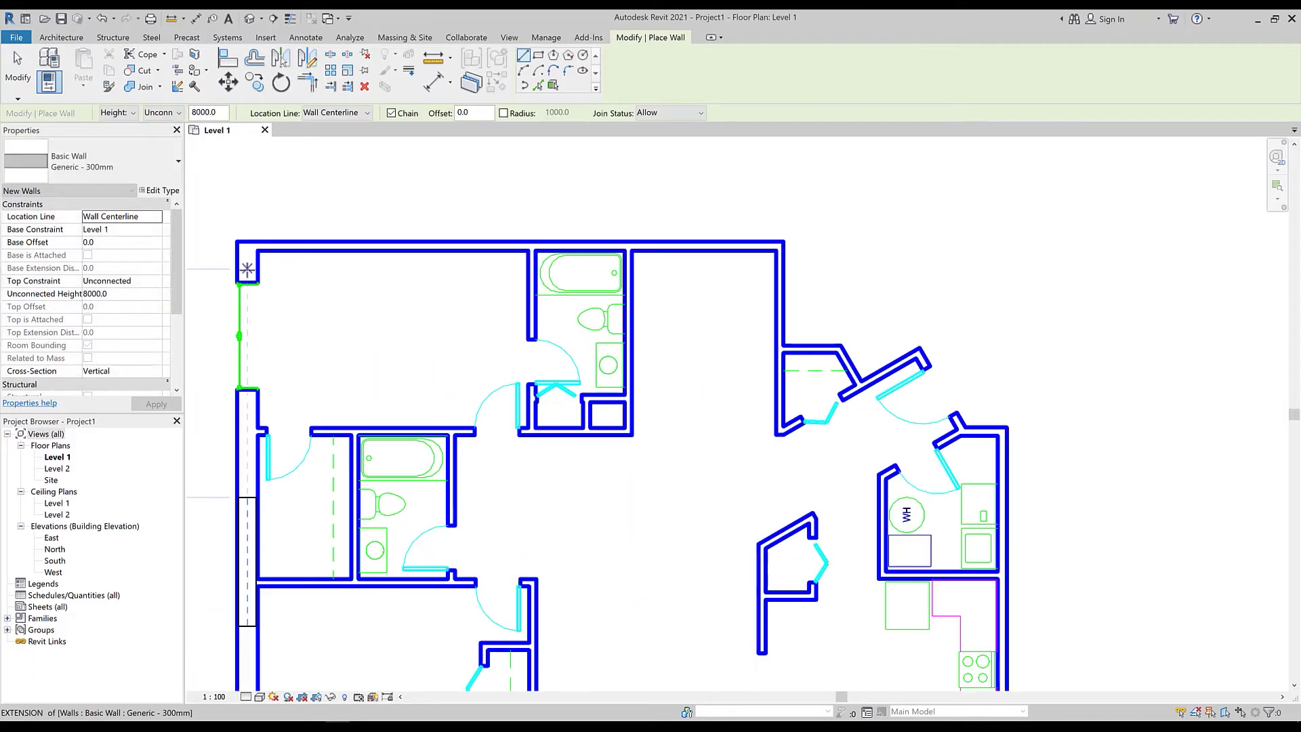
left_click(247, 248)
key("Escape")
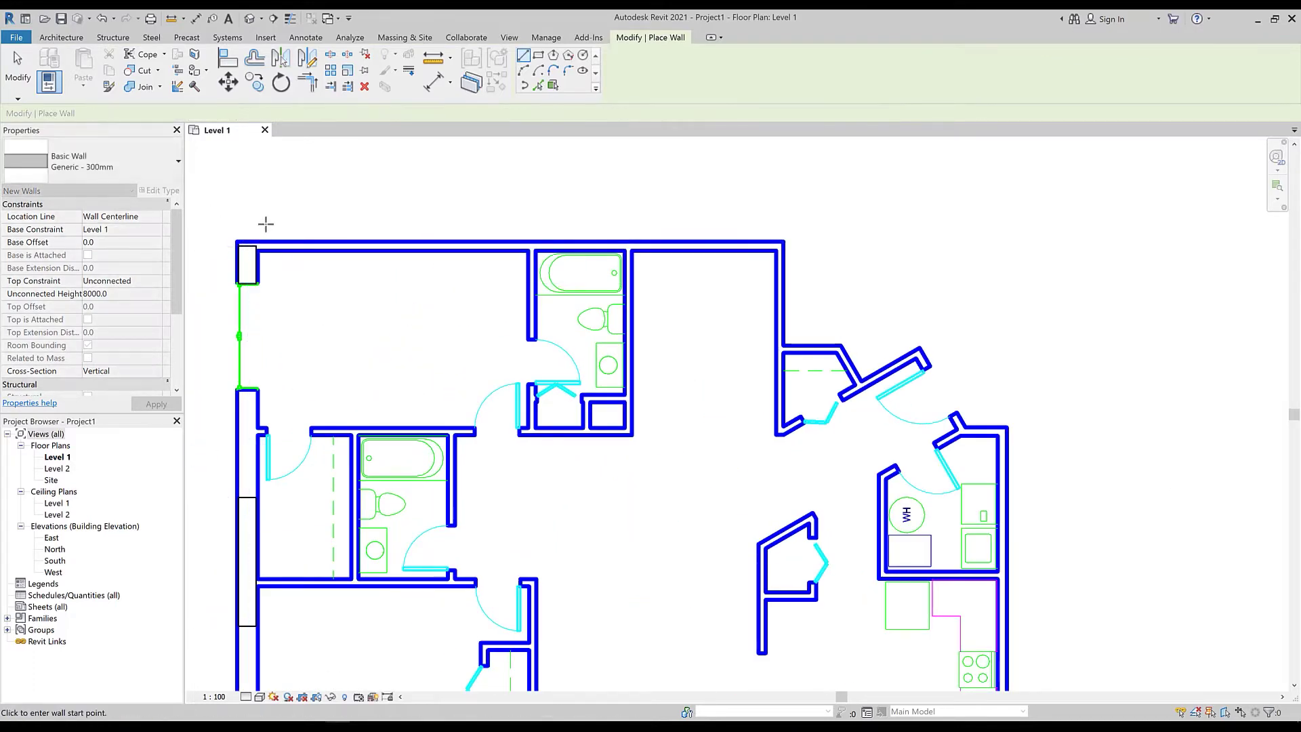
scroll(258, 252, "up", 2)
key("Escape")
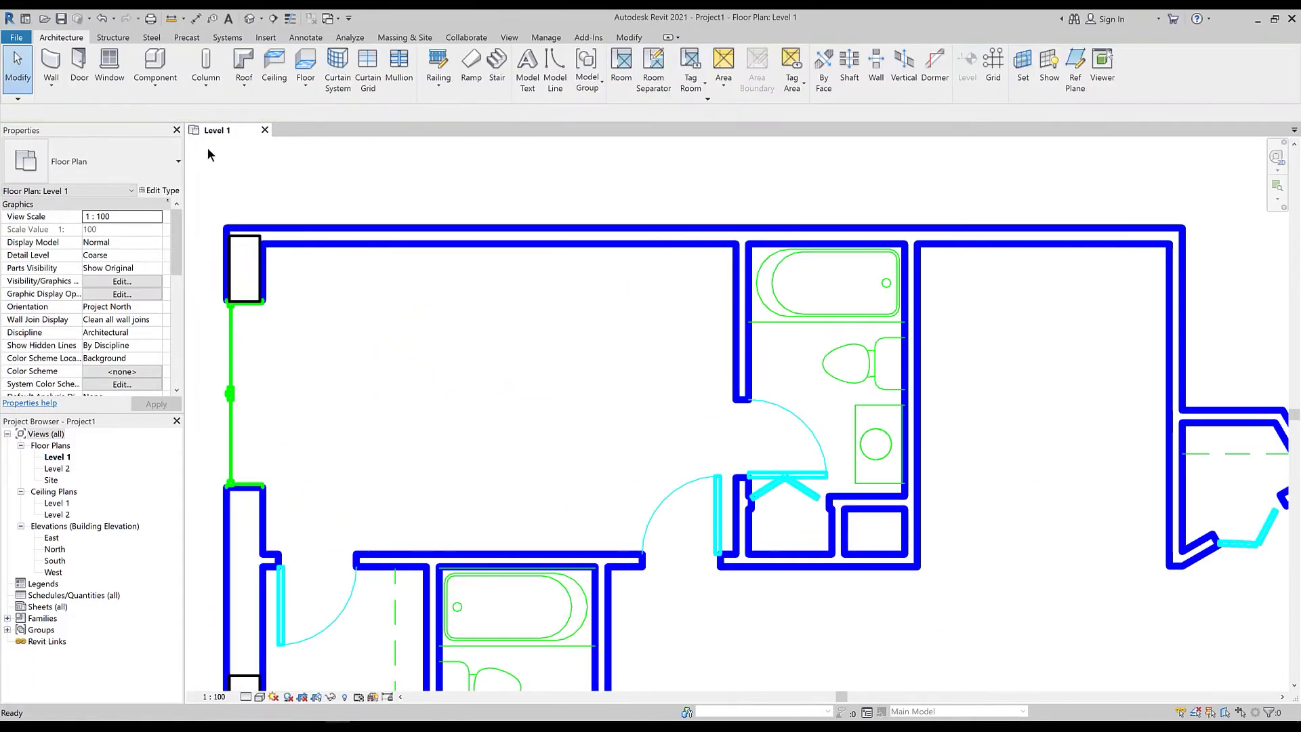
Step: Draw a Generic - 140mm Masonry wall along the plan's upper exterior wall, from the upper-left corner to the bathroom partition
left_click(63, 54)
left_click(102, 163)
scroll(115, 268, "up", 3)
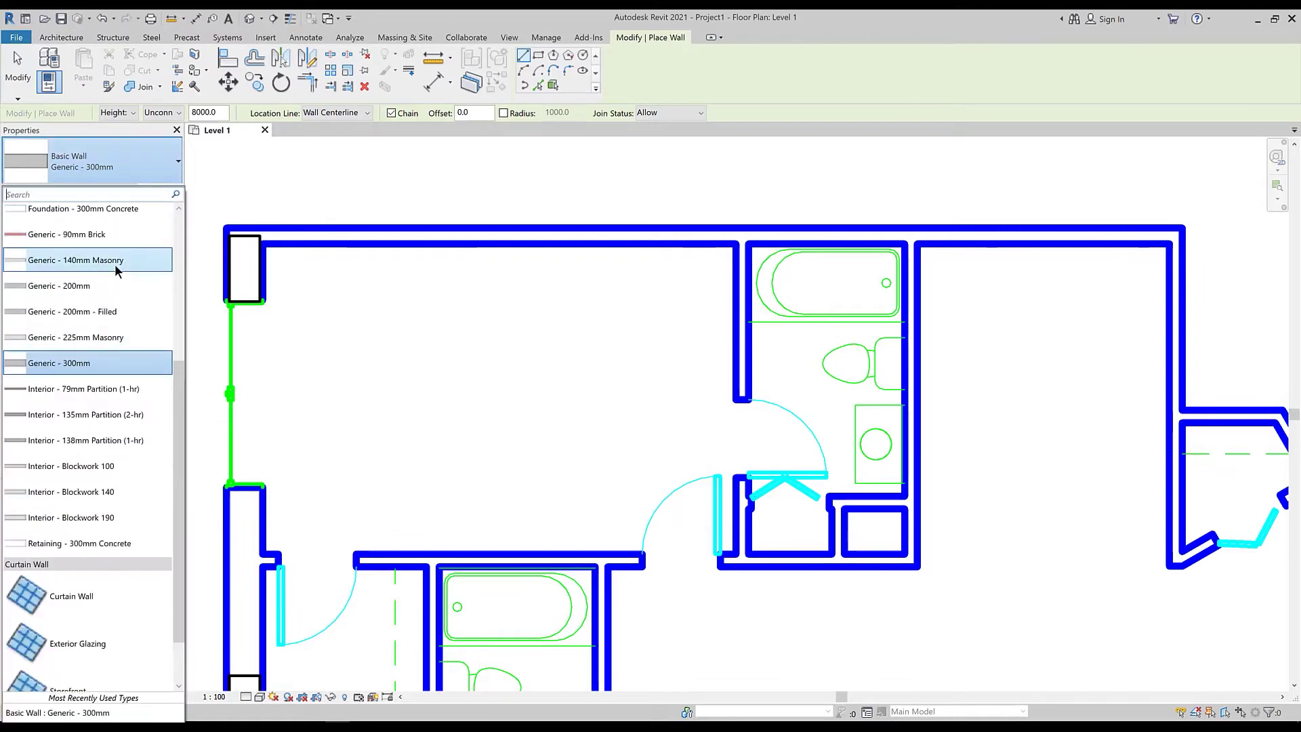
left_click(101, 326)
left_click(260, 227)
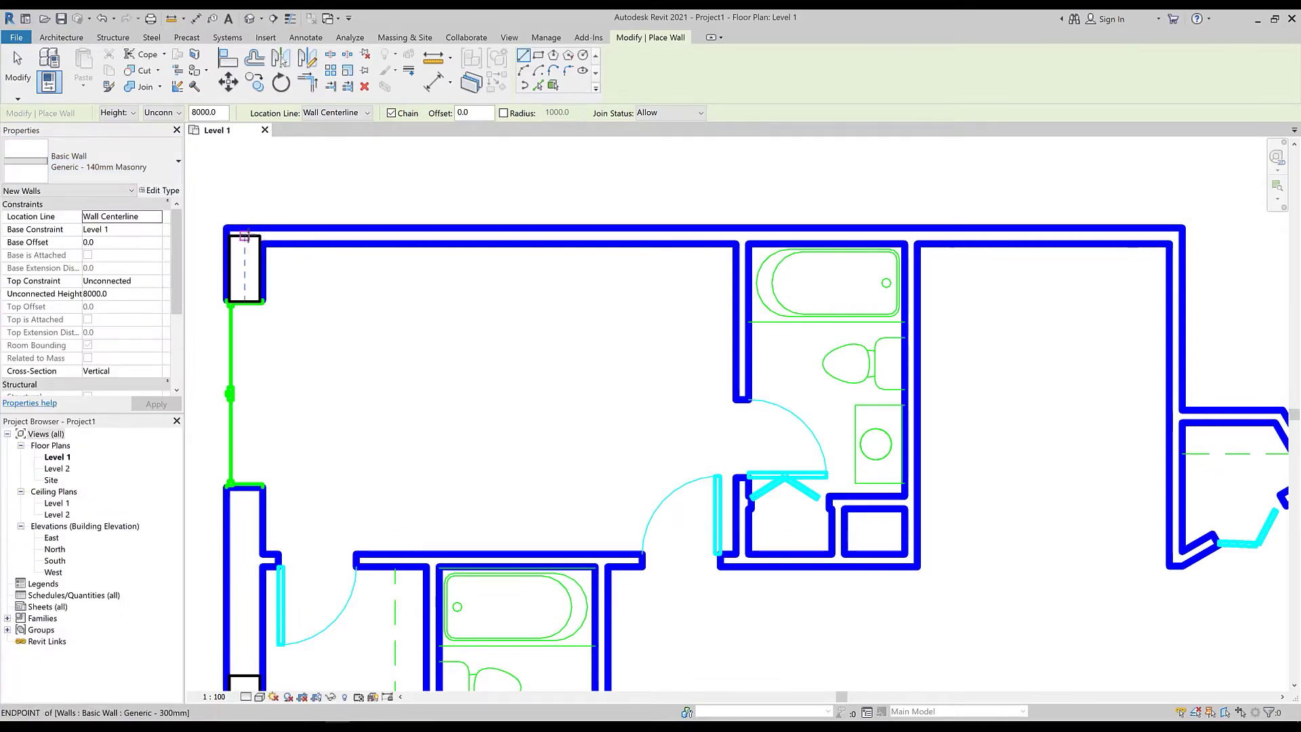
left_click(729, 230)
Step: Draw a short 140mm masonry wall down the upper bathroom's left partition, ending near the door opening
scroll(729, 229, "down", 3)
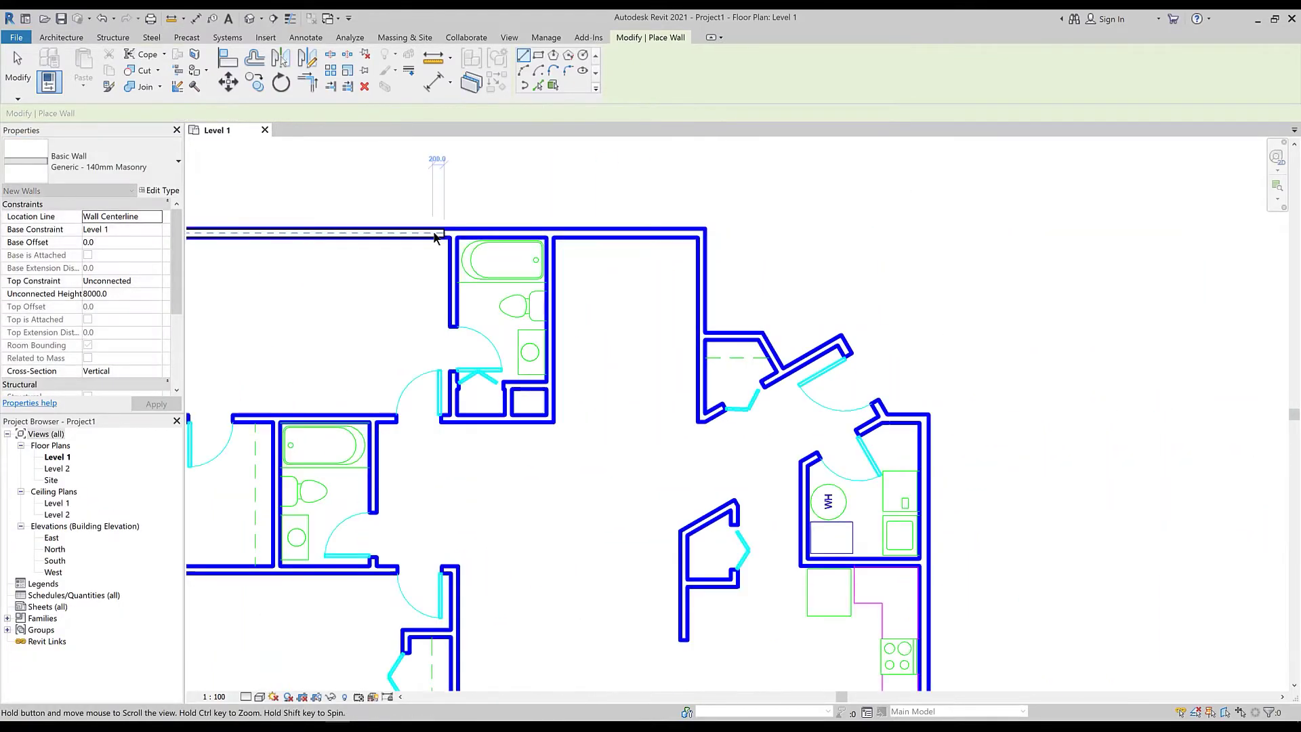
scroll(571, 259, "up", 4)
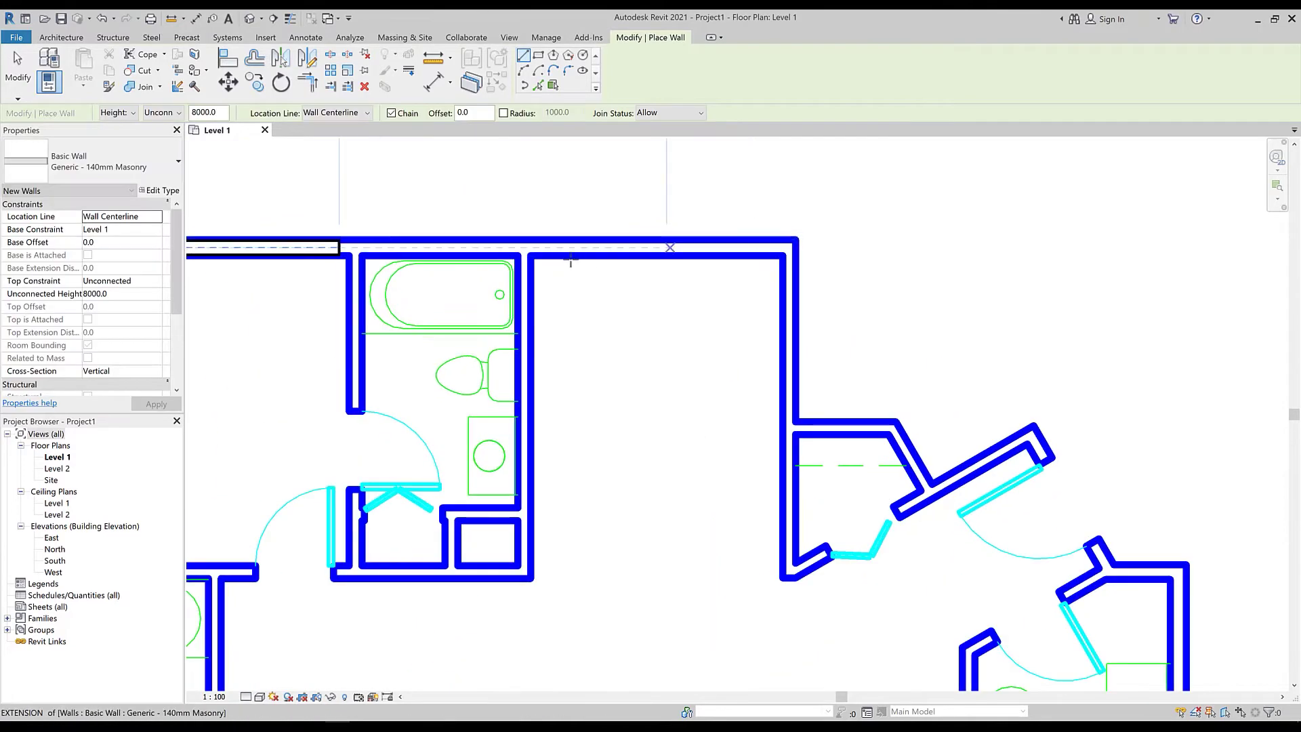
left_click(355, 275)
left_click(355, 400)
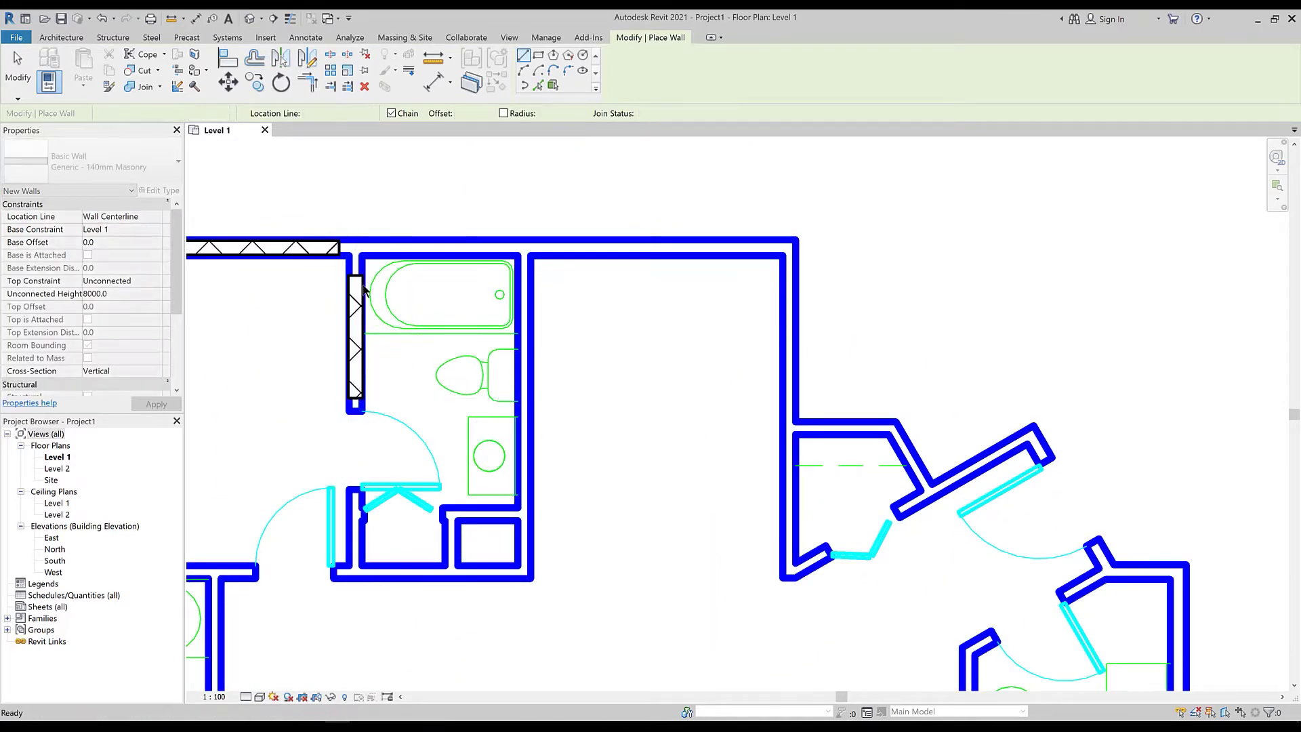
key("Escape")
key("Escape")
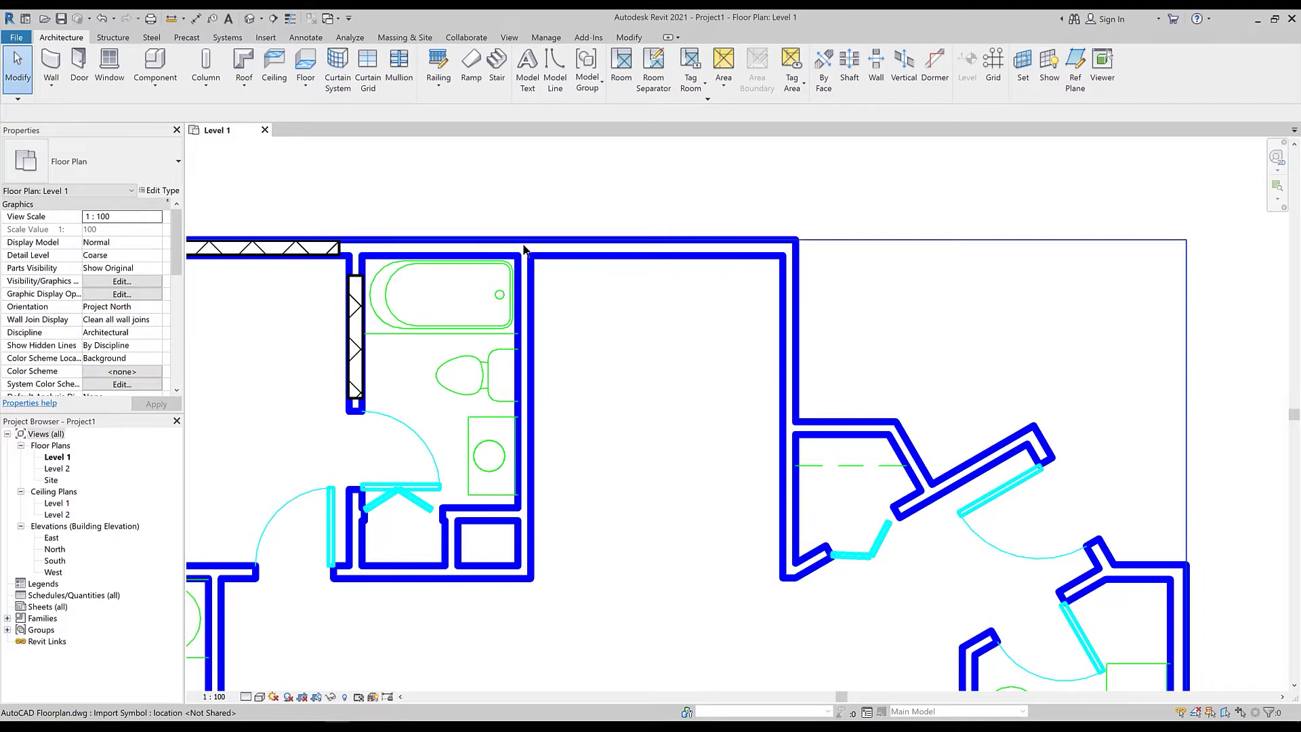
Step: Draw connected 140mm masonry walls down the upper bathroom's right side and along its lower edge to the door opening
left_click(51, 64)
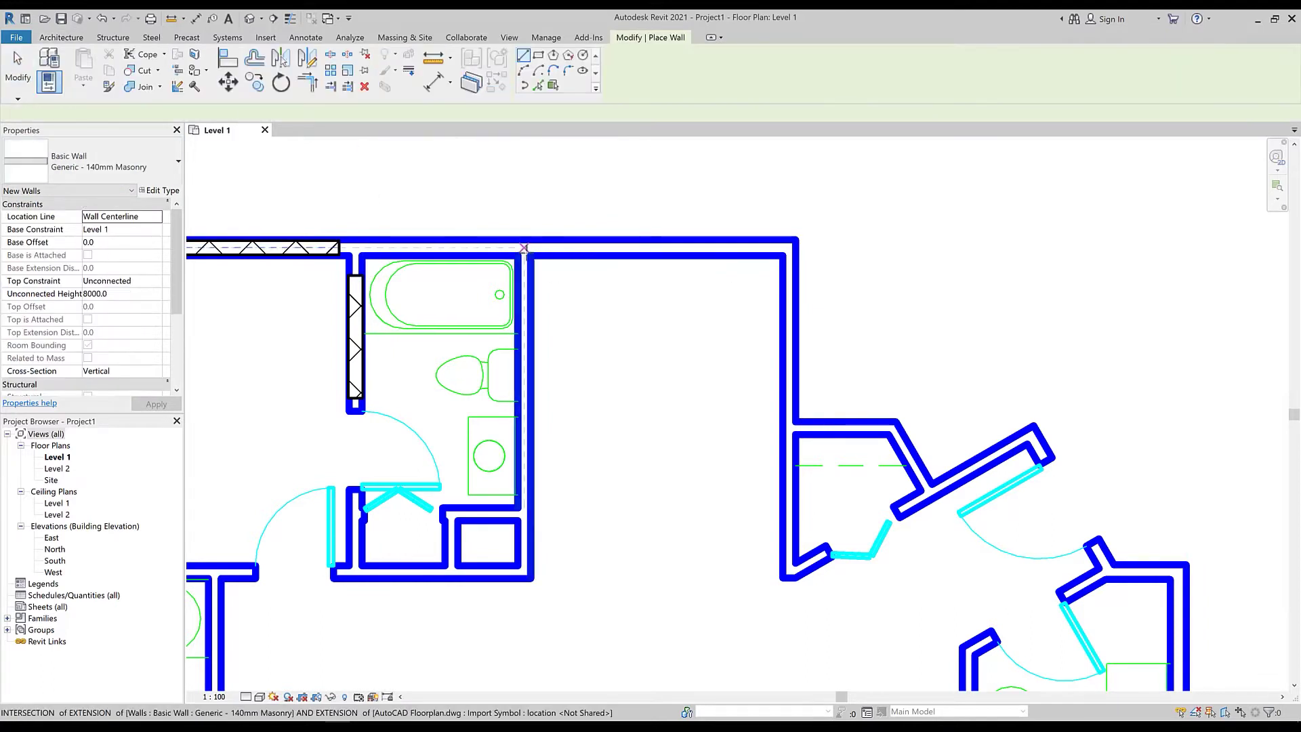
left_click(524, 247)
left_click(535, 575)
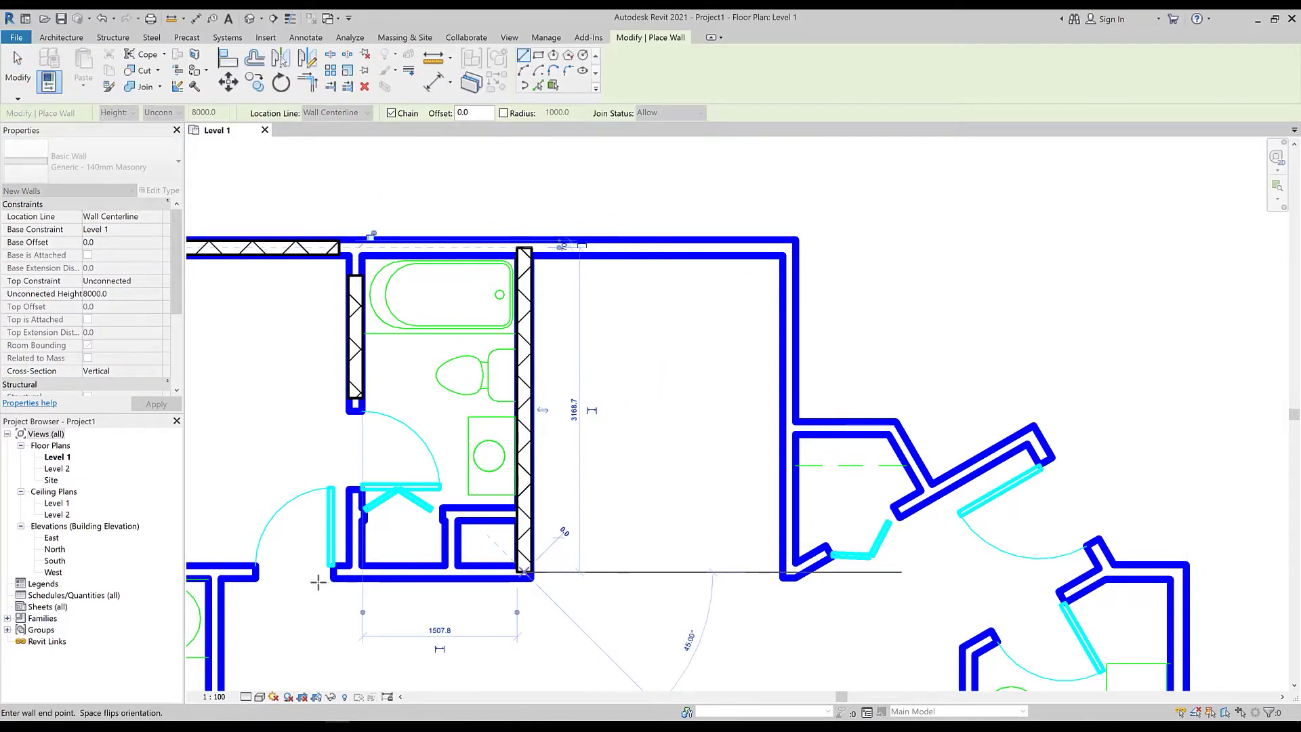
left_click(337, 573)
key("Escape")
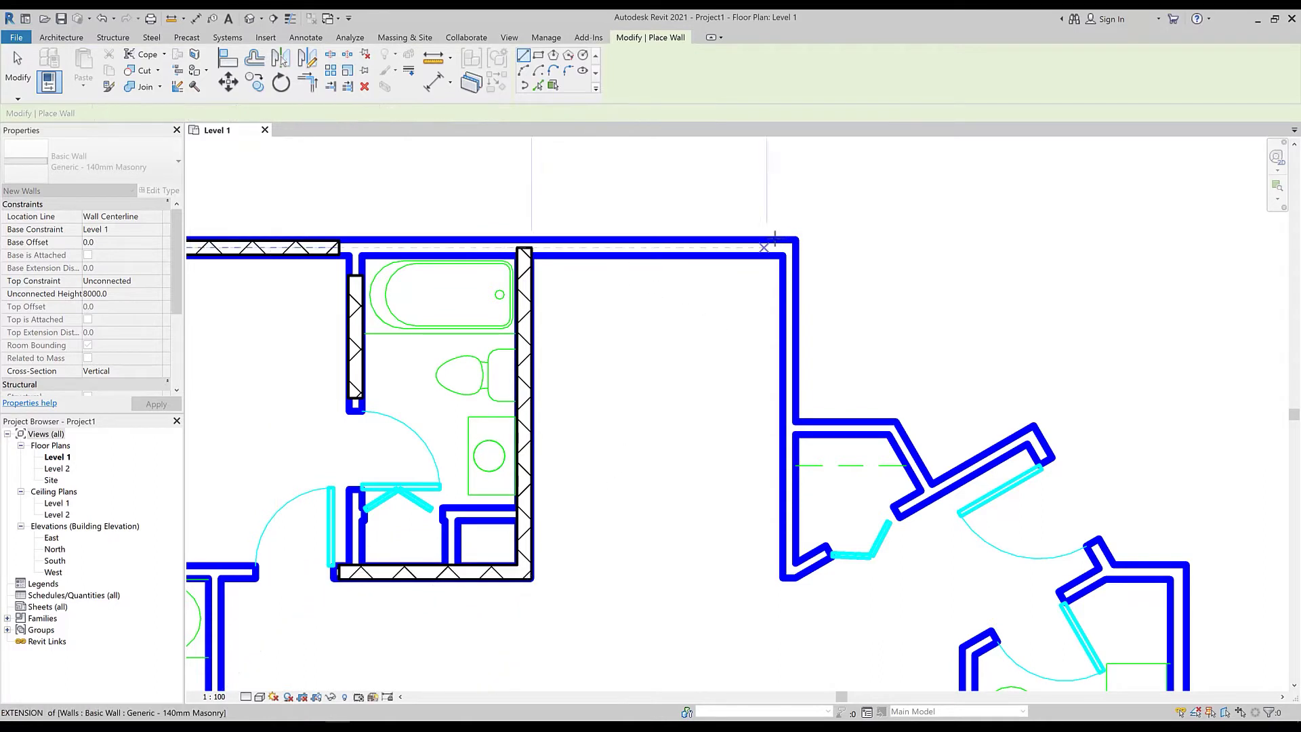
Step: Draw a 140mm masonry wall segment on the upper exterior wall, from the upper-right corner partway toward the bathroom
left_click(788, 247)
left_click(622, 247)
key("Escape")
key("Escape")
scroll(633, 251, "down", 2)
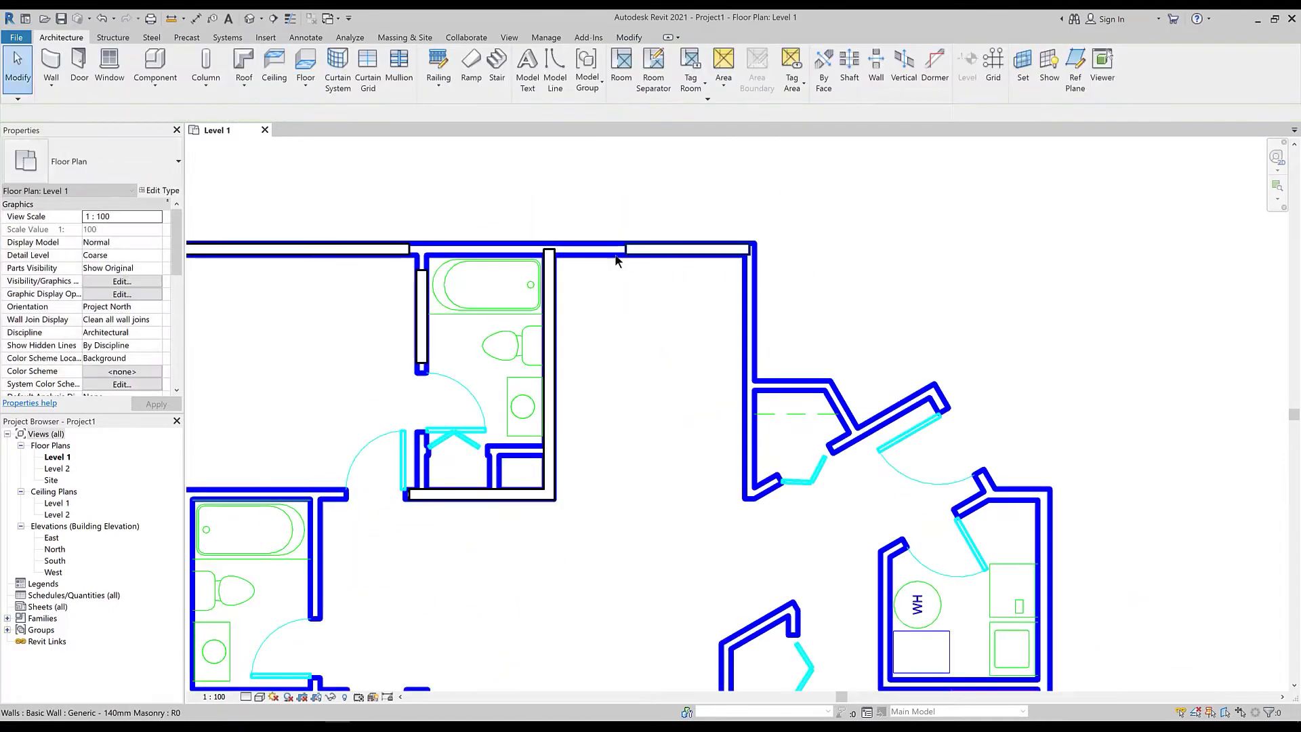
Step: Use Trim/Extend to Corner to join the left exterior wall with the lower wall segment and with the upper wall
left_click(624, 38)
scroll(773, 160, "down", 3)
scroll(535, 340, "up", 1)
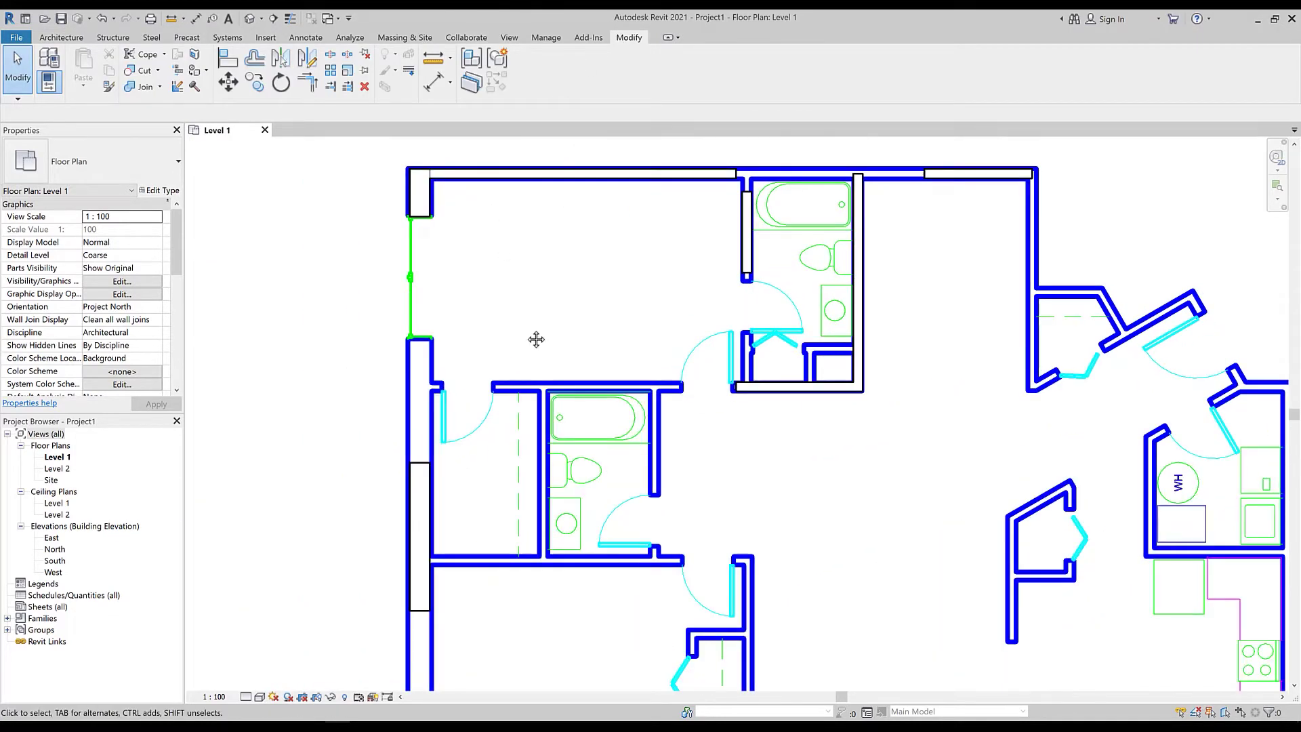
middle_click_drag(534, 340, 491, 290)
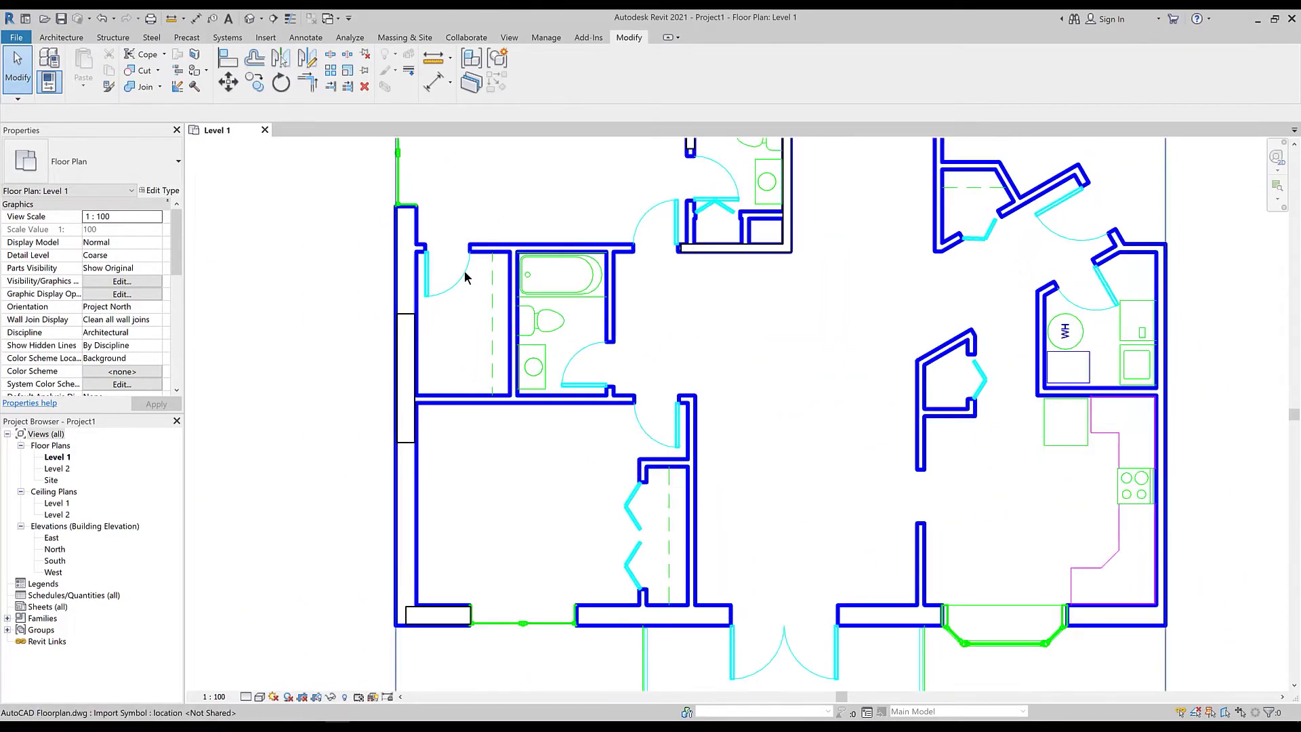
left_click(314, 87)
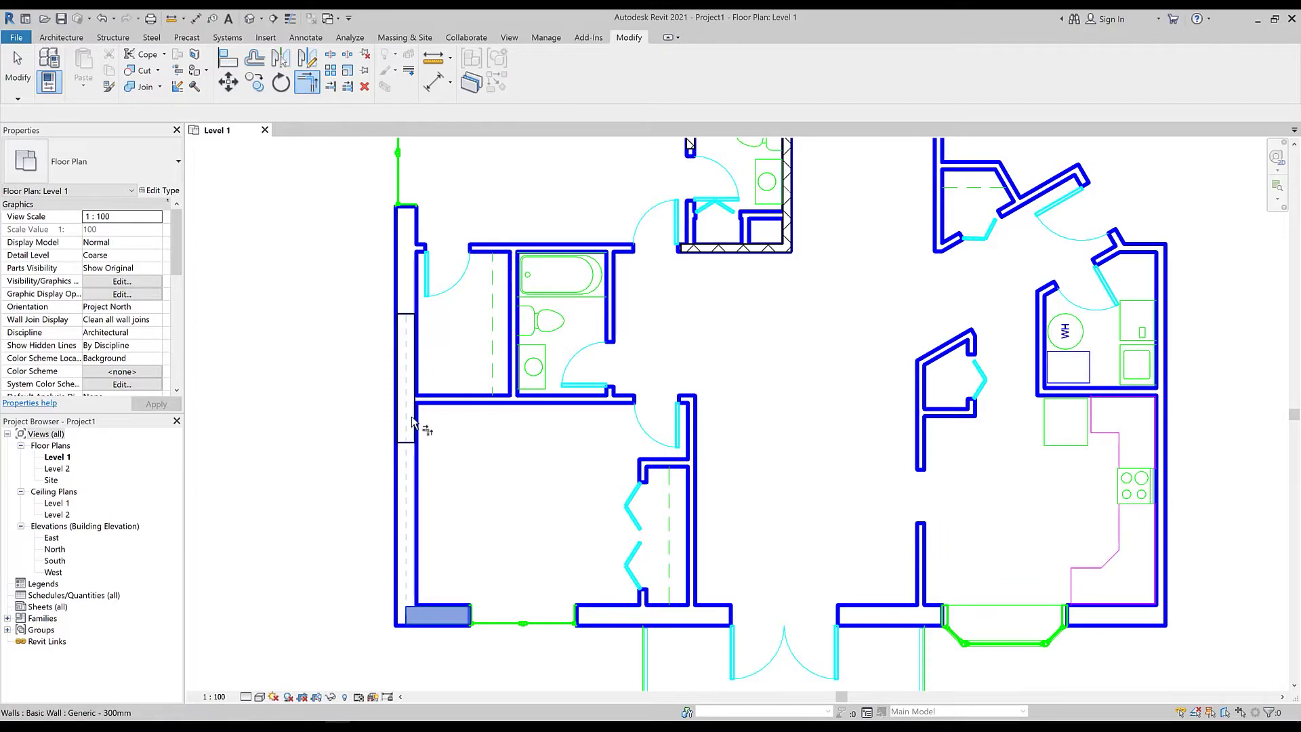
middle_click_drag(430, 434, 421, 545)
left_click(417, 502)
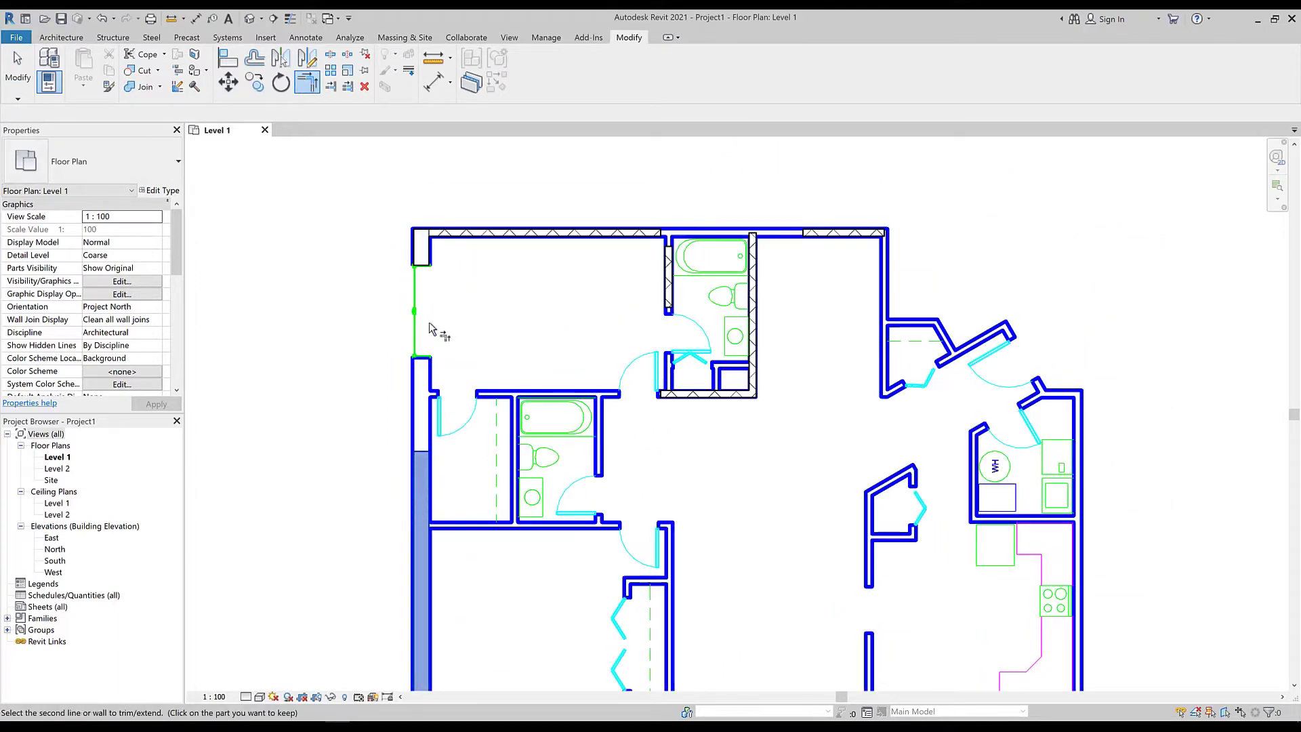
left_click(439, 265)
scroll(436, 285, "up", 5)
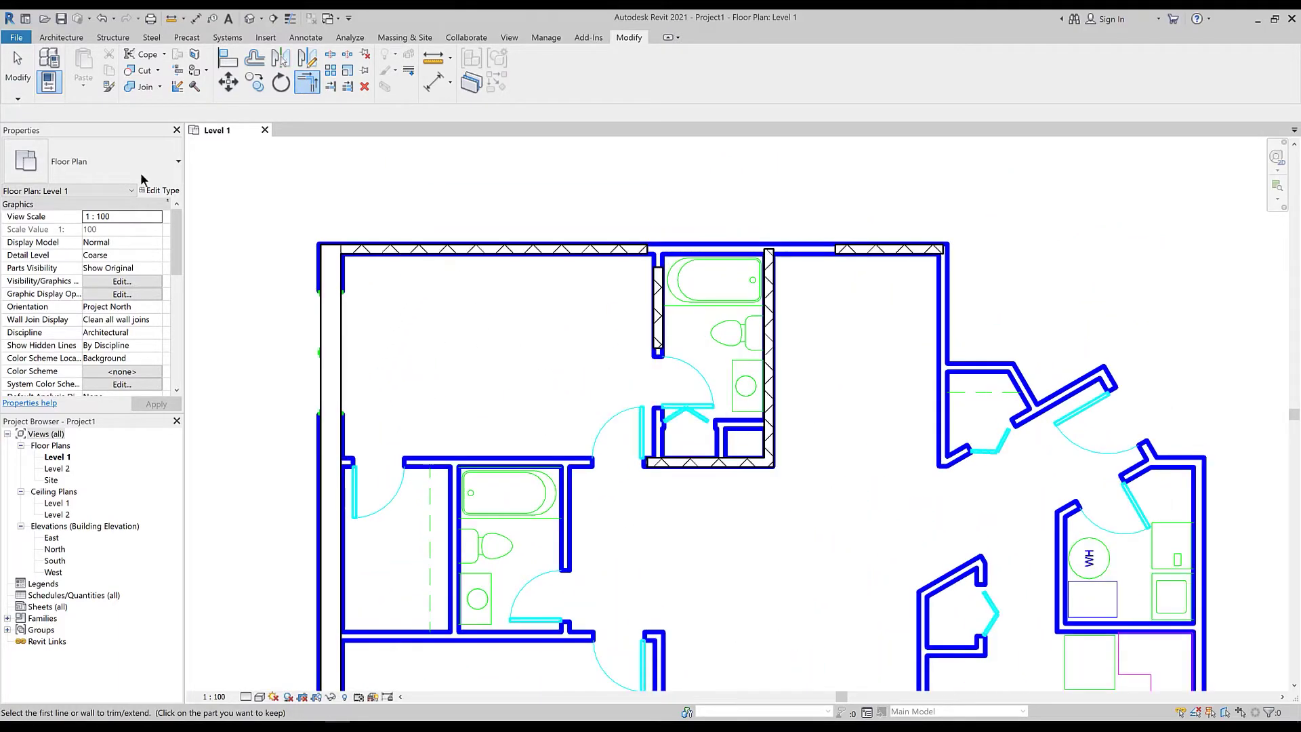
Step: Select the upper exterior wall and examine how its end meets the left exterior wall at the upper-left corner
scroll(380, 261, "up", 2)
key("Escape")
left_click(357, 256)
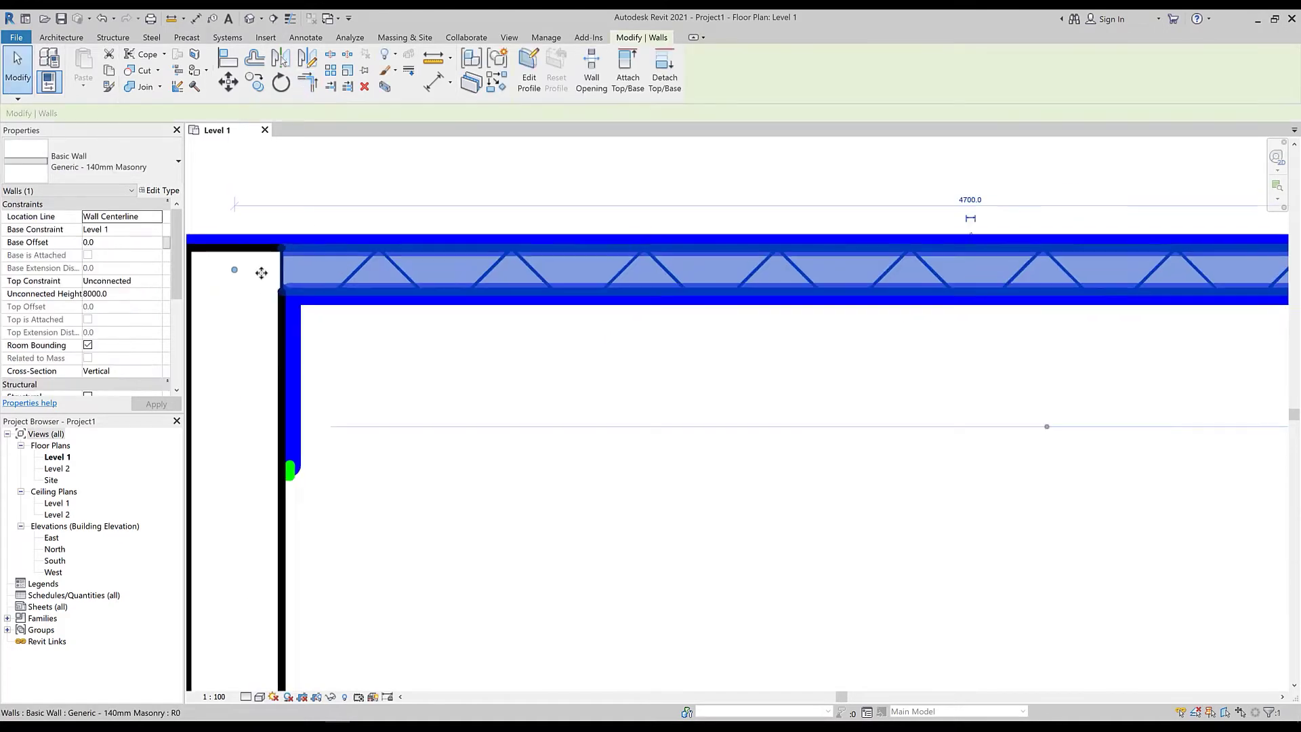
left_click(358, 255)
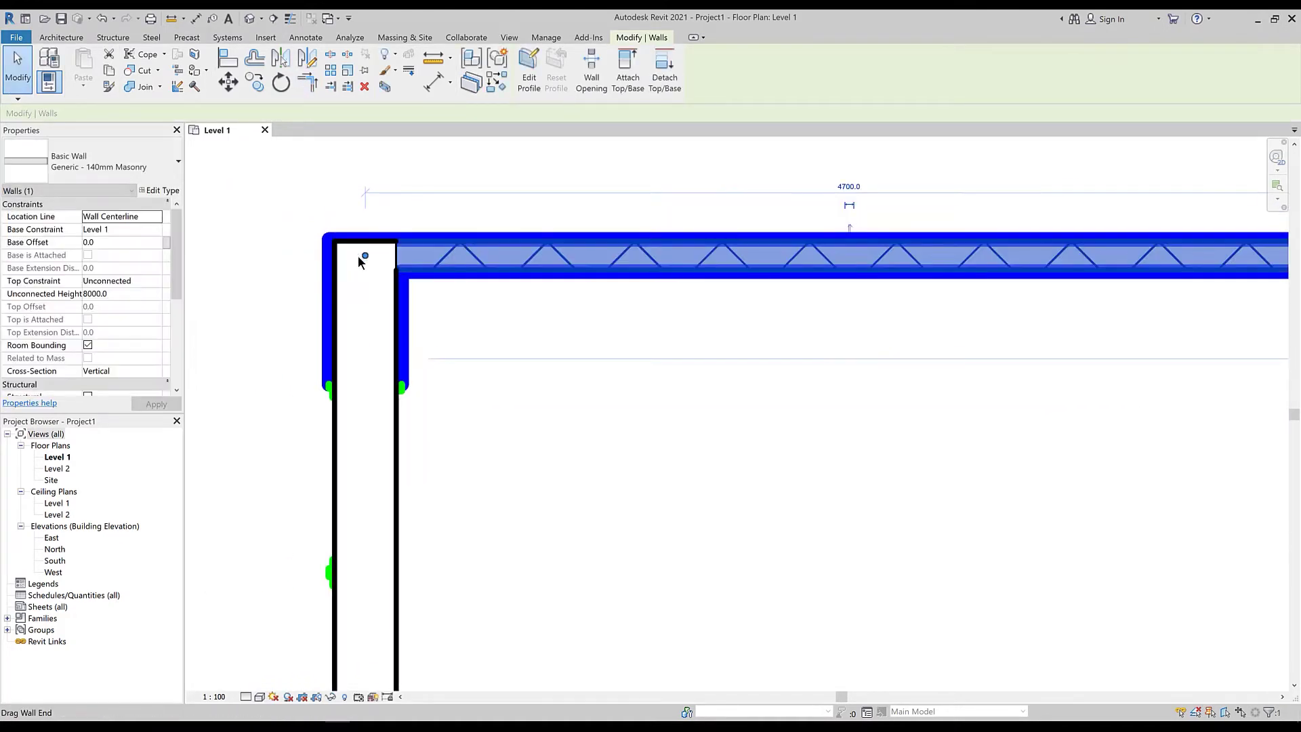
key("Escape")
Step: Extend both upper exterior wall segments to the upper bathroom's left partition with Trim/Extend Multiple Elements, and join the partition to the exterior wall
scroll(358, 255, "down", 3)
middle_click_drag(384, 283, 473, 338)
scroll(698, 269, "up", 4)
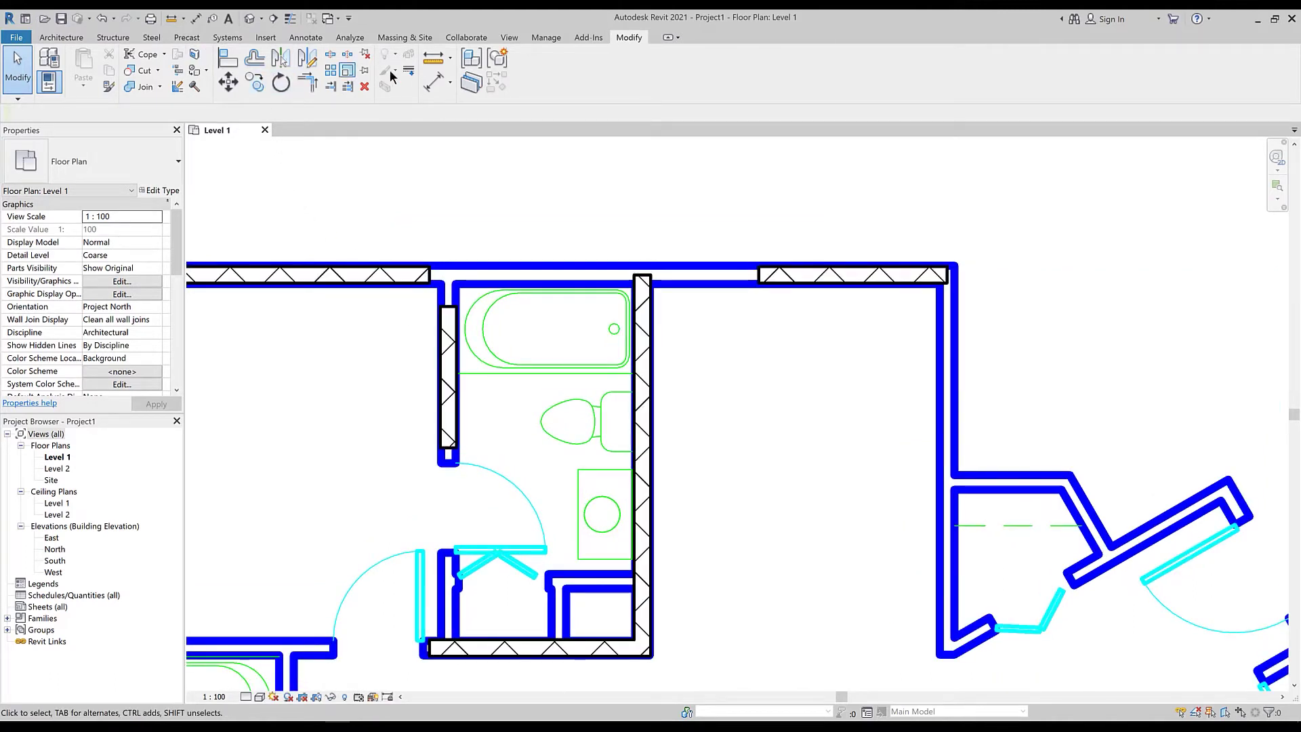
left_click(348, 86)
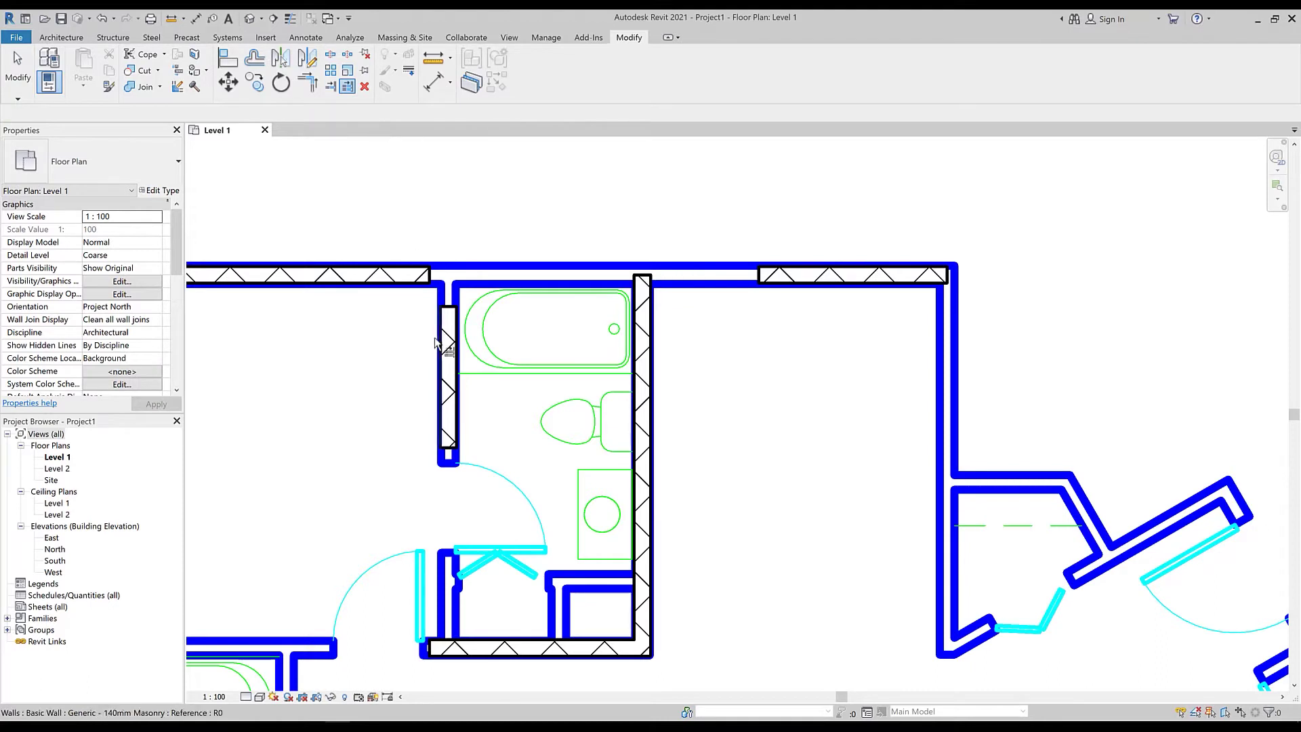
left_click(446, 347)
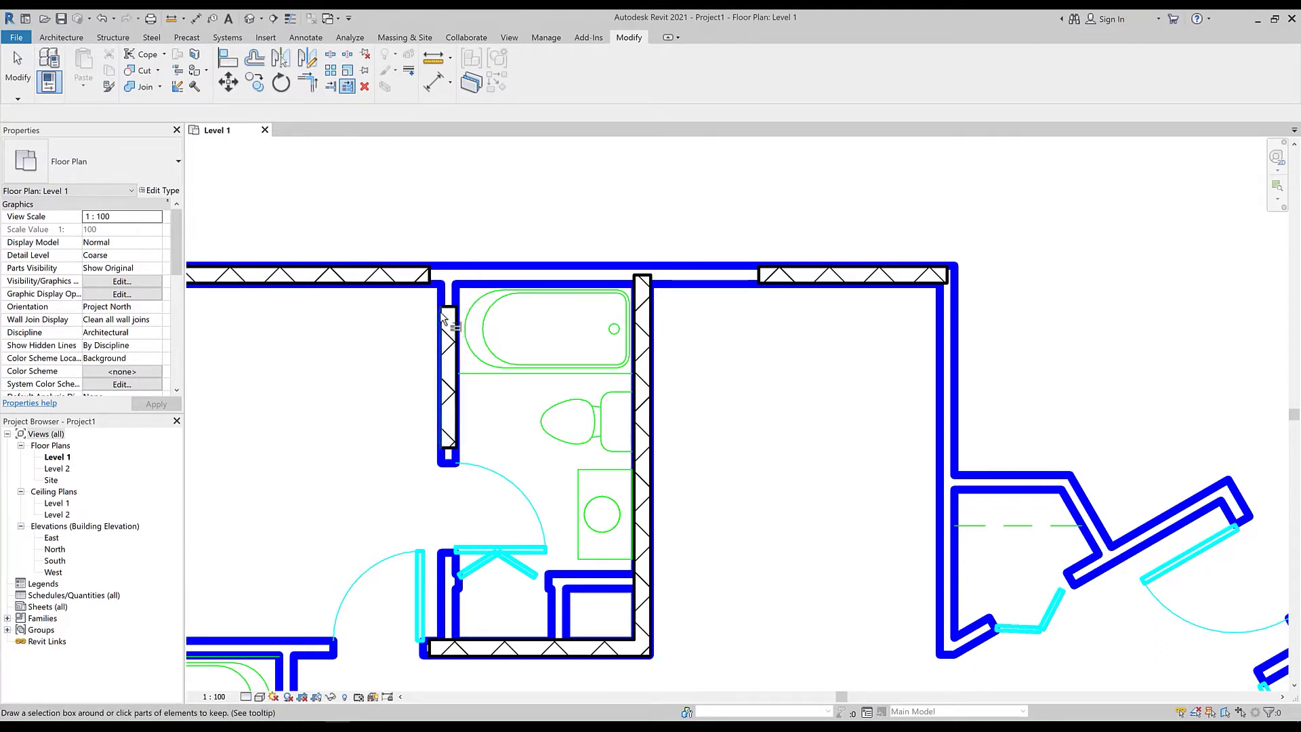
left_click(431, 284)
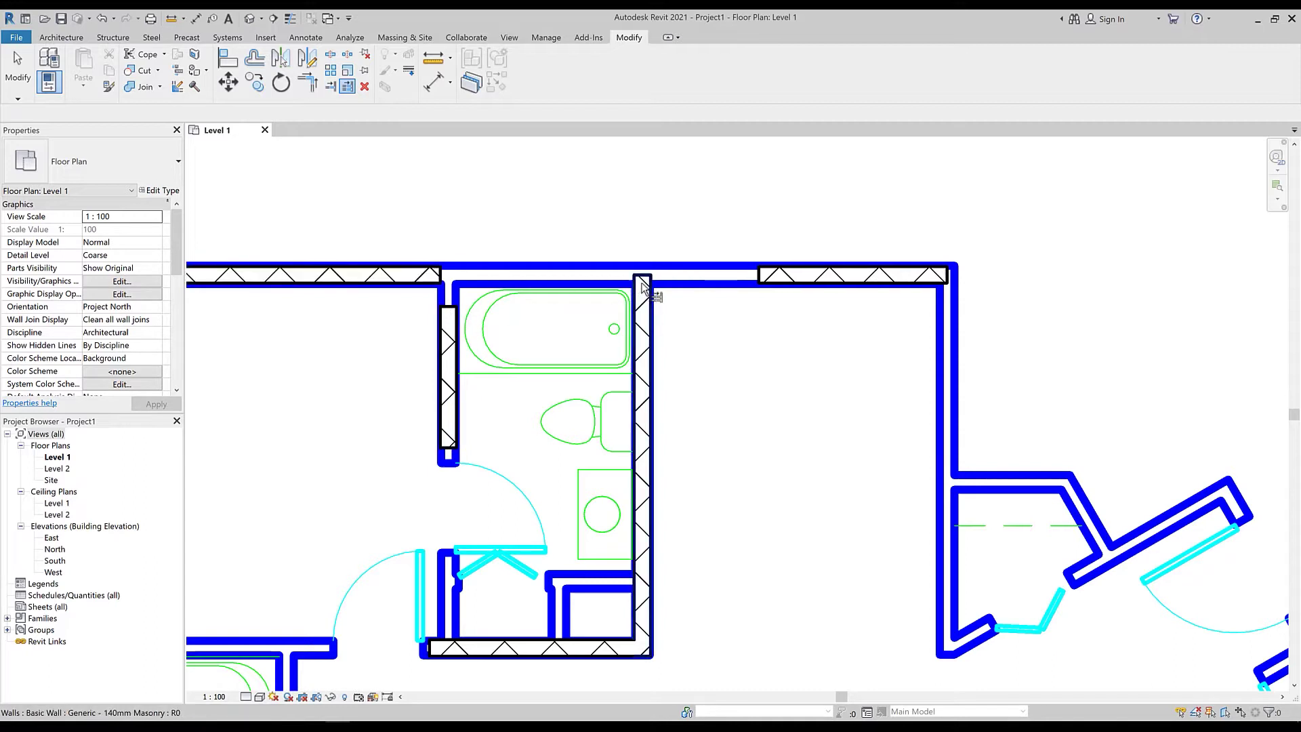
left_click(771, 282)
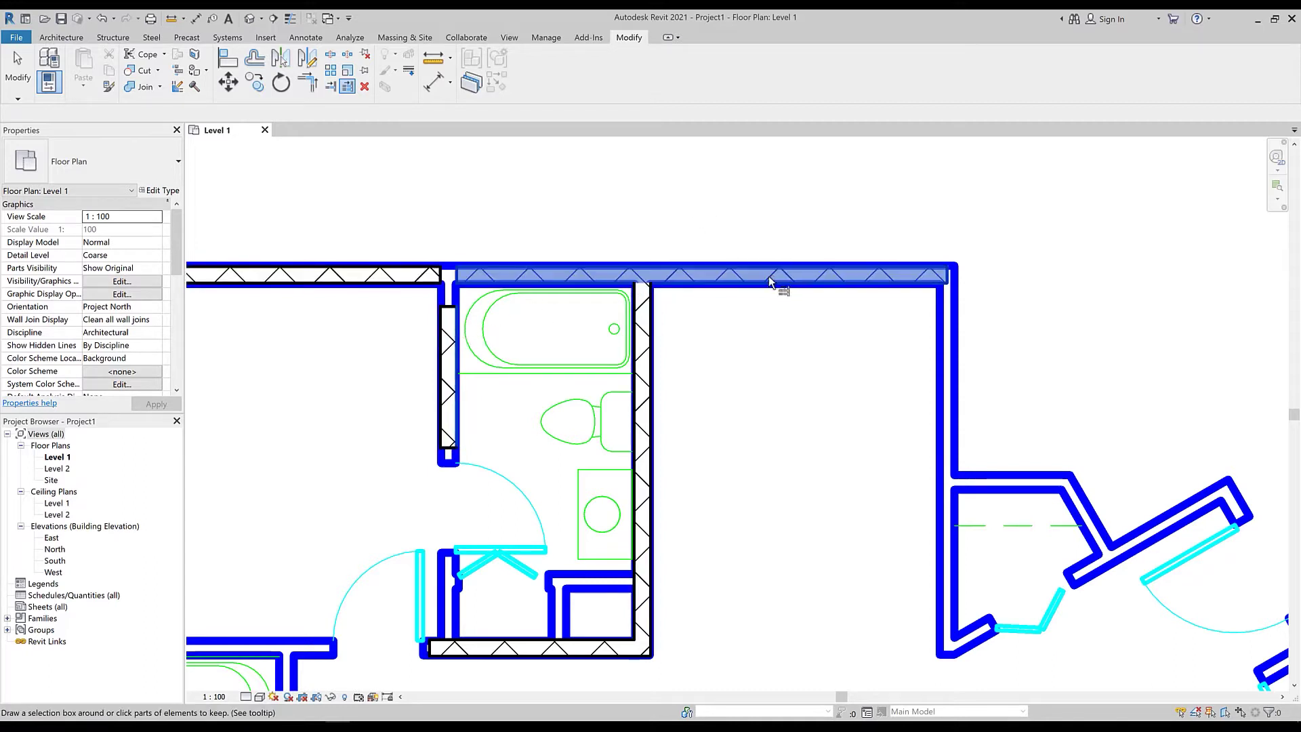
key("Escape")
left_click(450, 310)
left_click(490, 234)
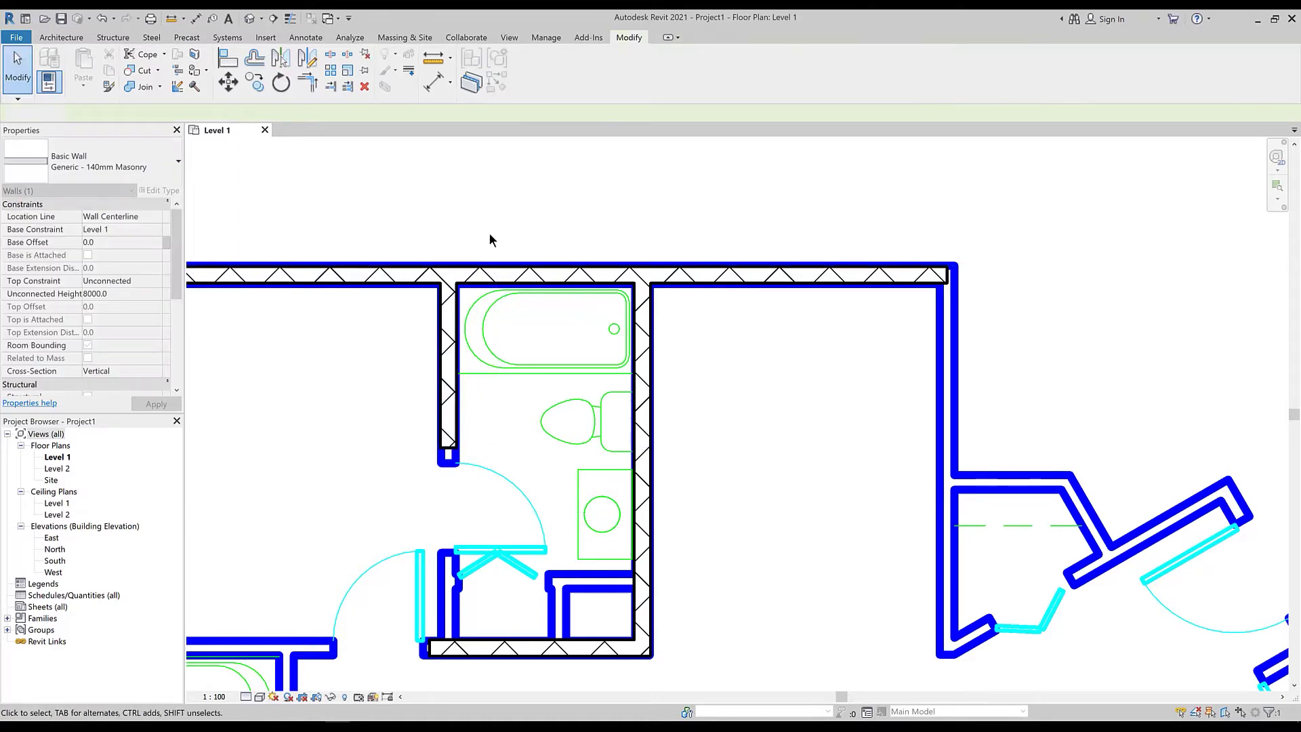
Step: Review the traced walls against the linked floor plan and open the default 3D view to examine them
scroll(490, 233, "down", 5)
scroll(371, 404, "up", 3)
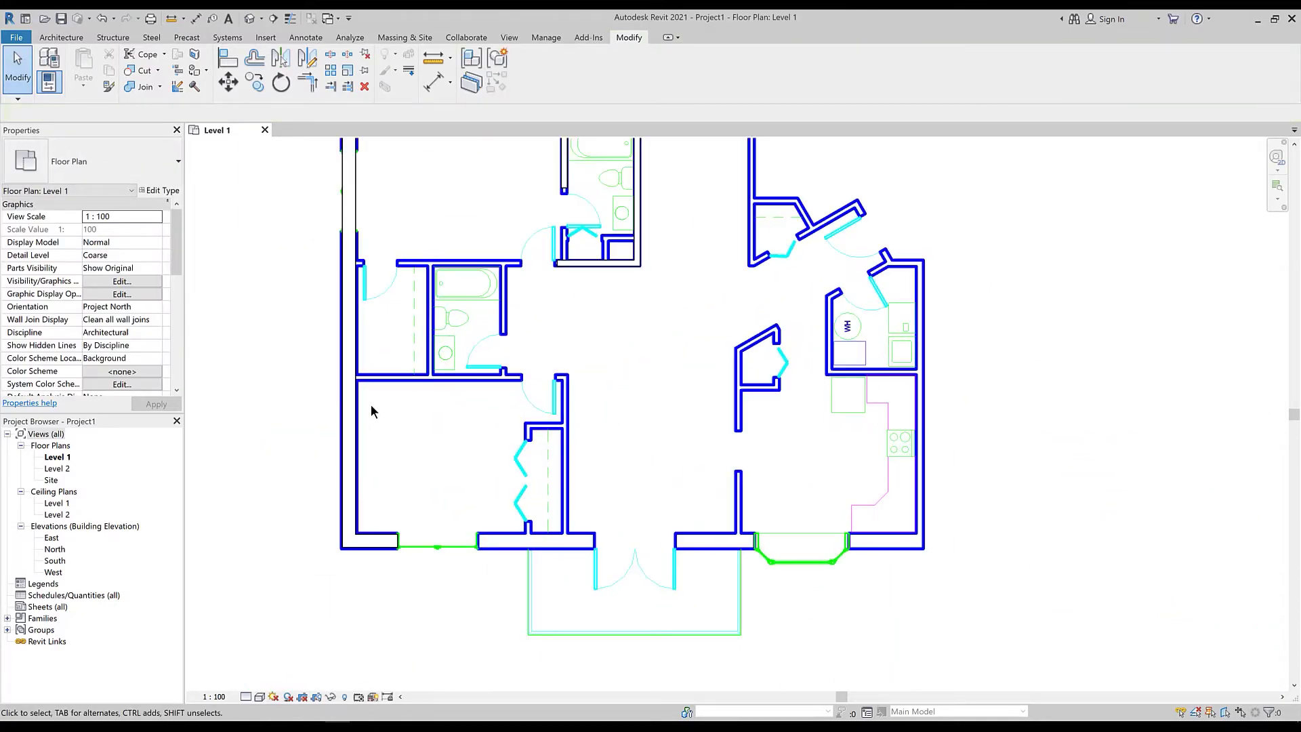
scroll(447, 442, "down", 2)
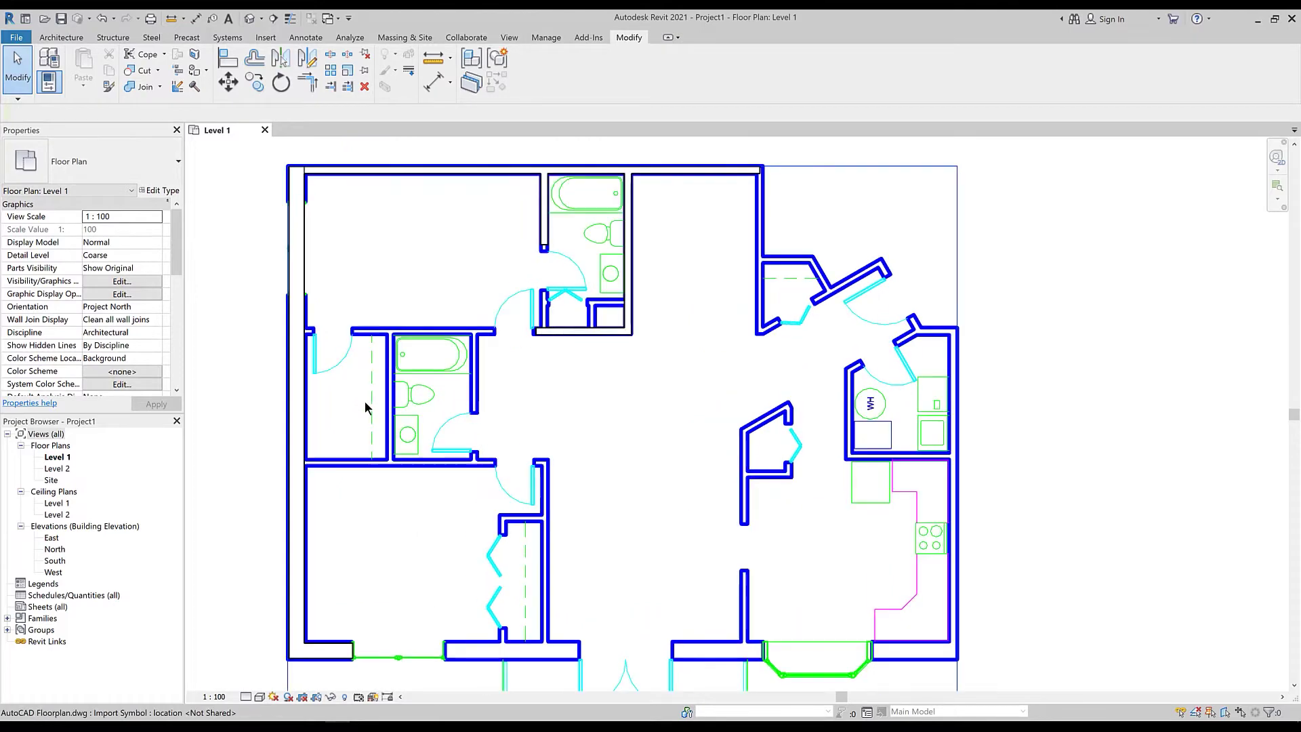
scroll(364, 401, "down", 1)
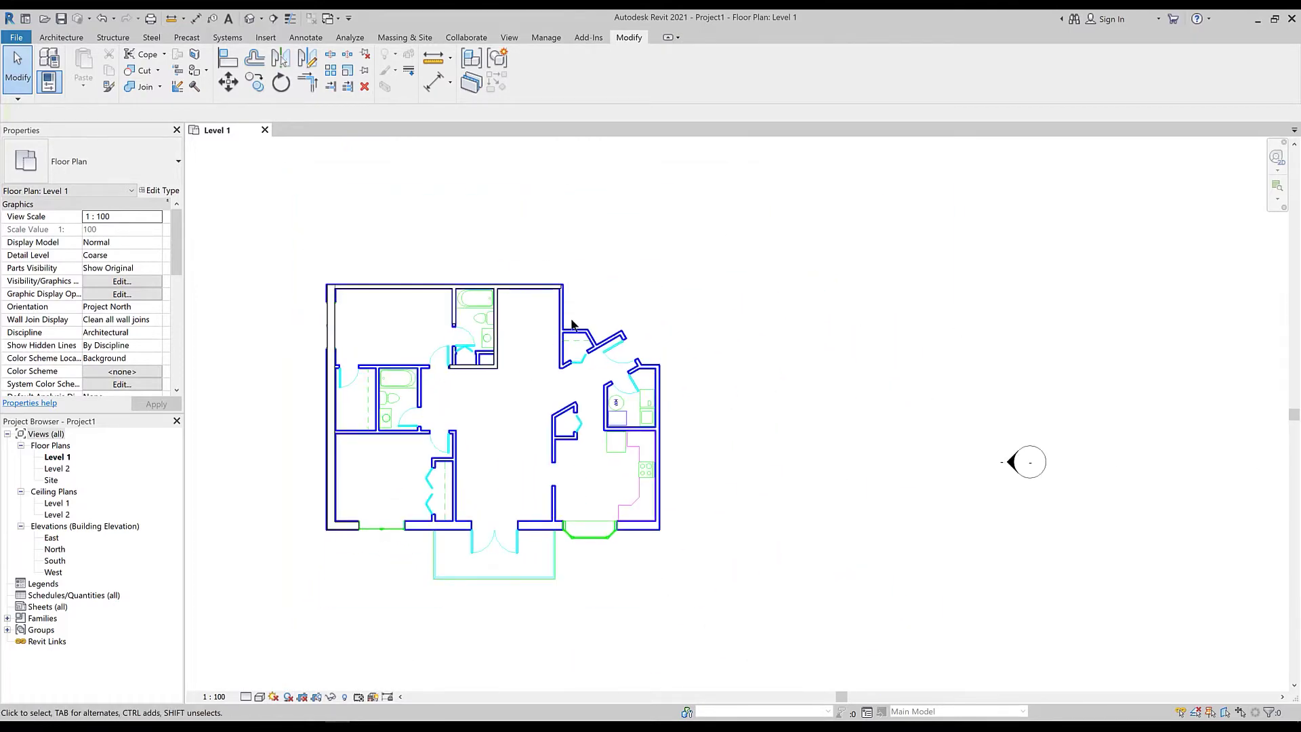
scroll(477, 393, "up", 3)
scroll(638, 367, "down", 2)
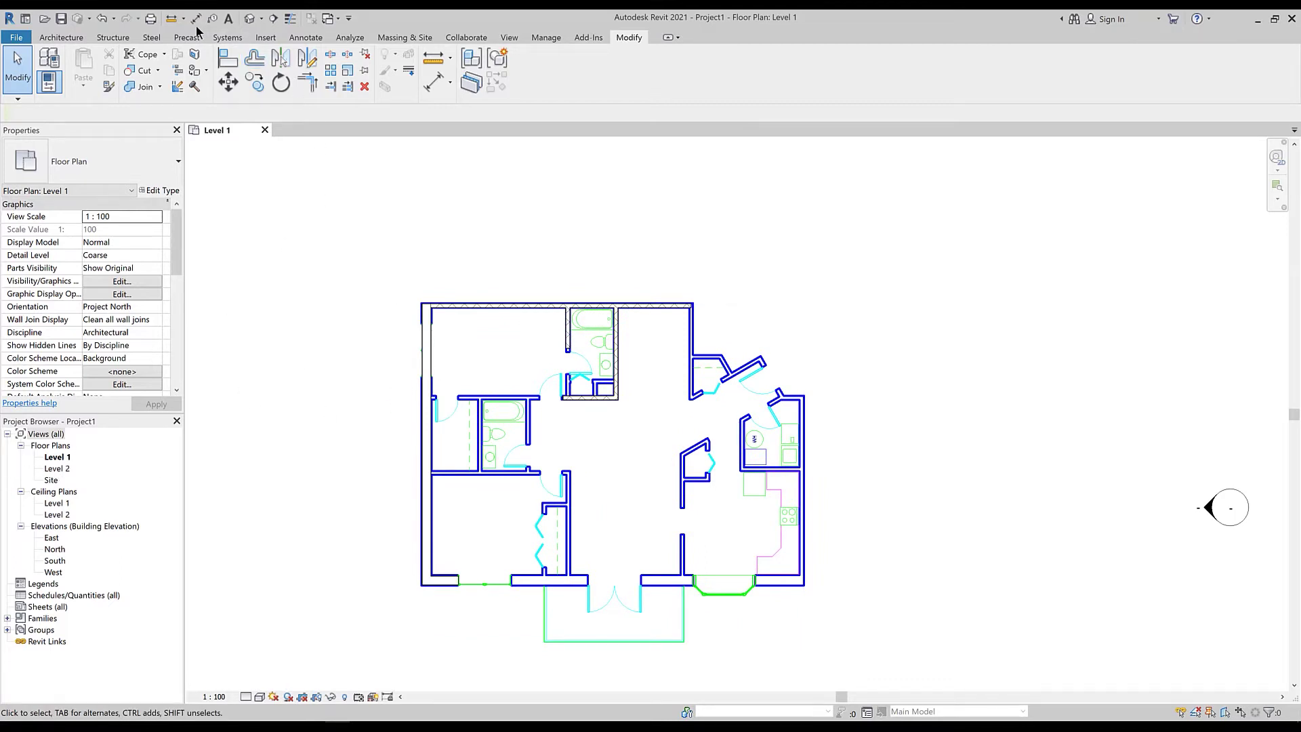
left_click(249, 20)
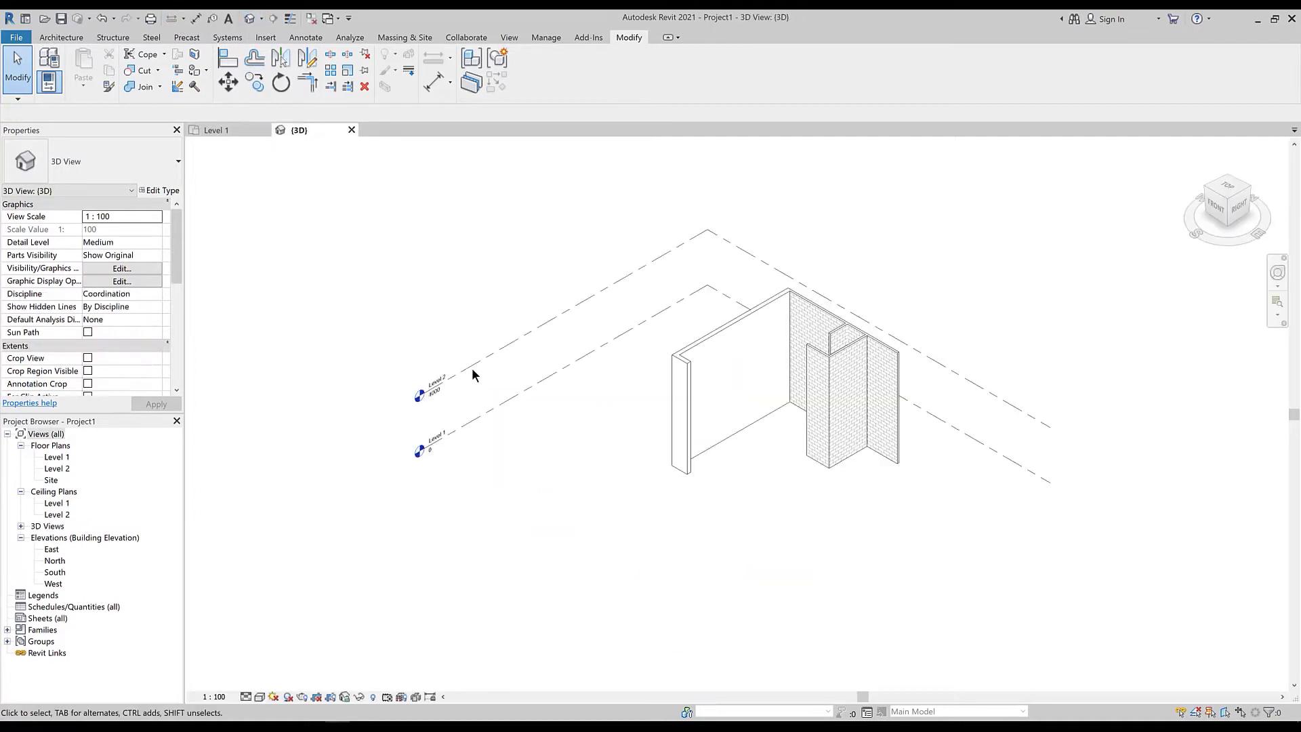
scroll(668, 401, "up", 3)
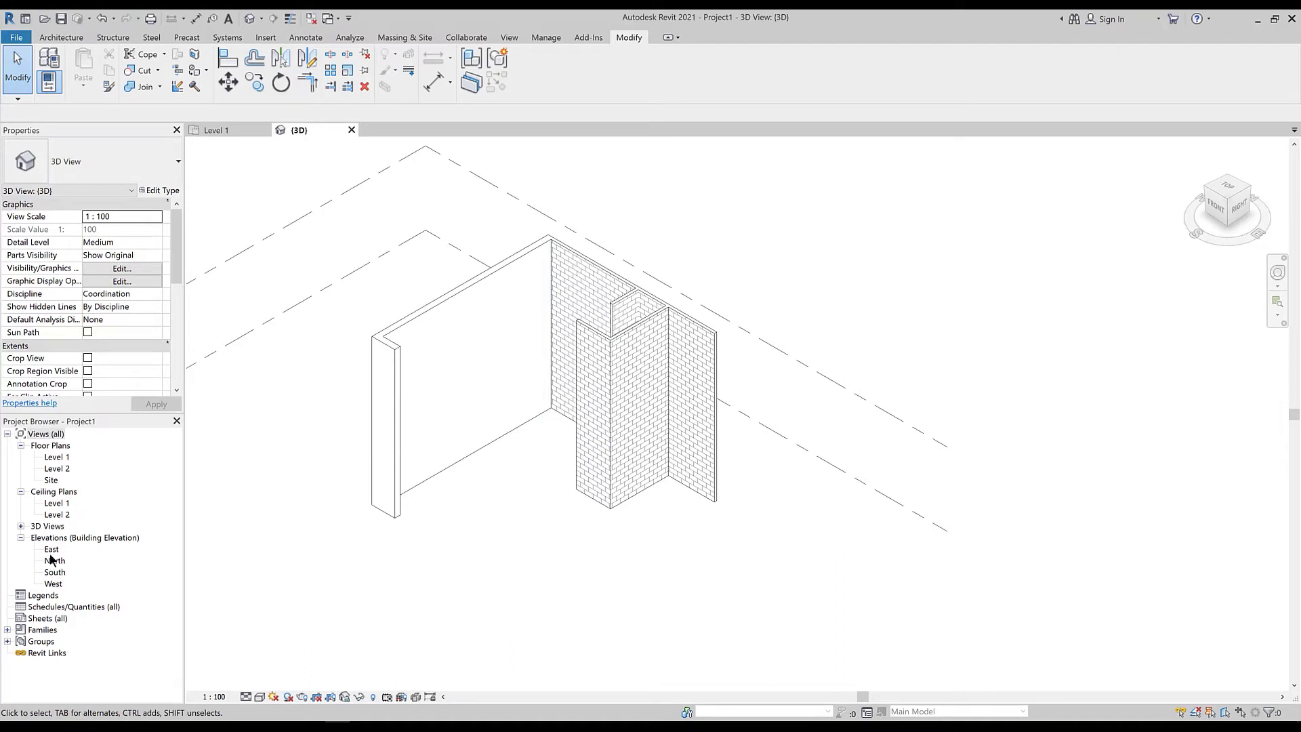
Step: Open the Site floor plan and check whether the linked CAD drawing is displayed there
double_click(51, 481)
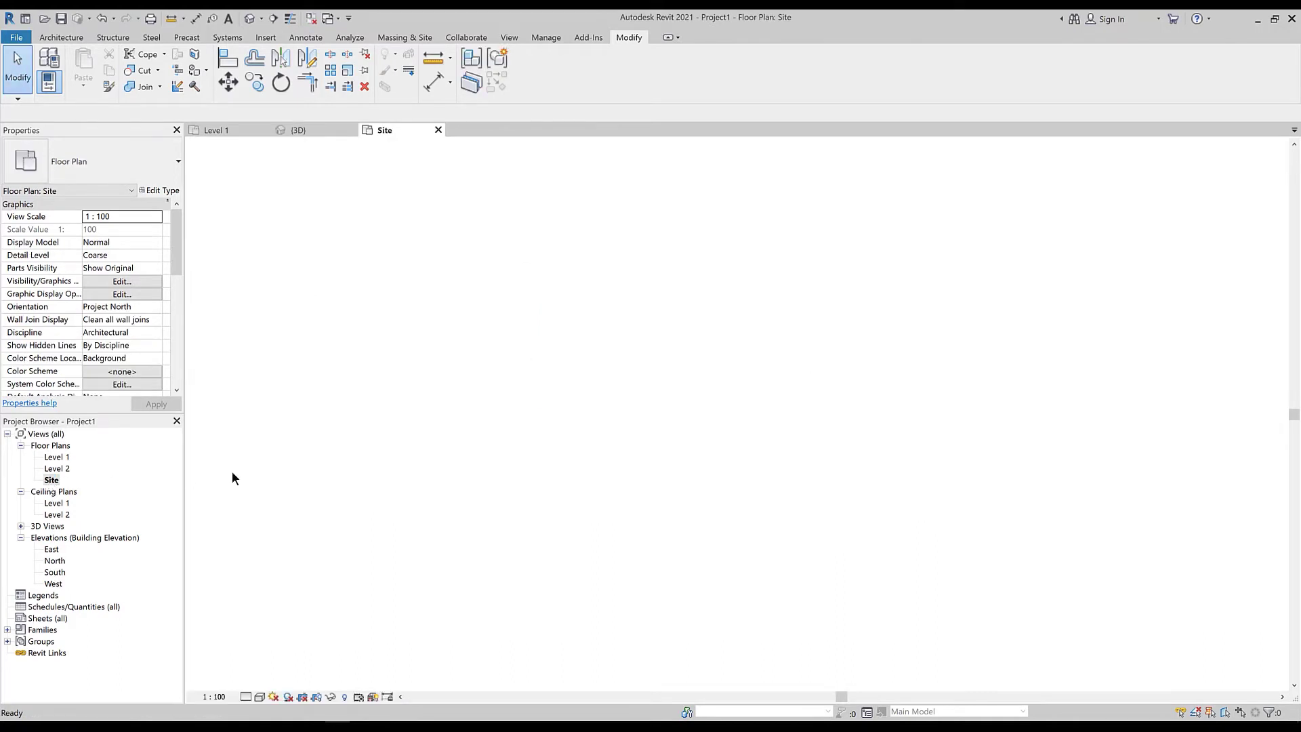
scroll(446, 453, "down", 3)
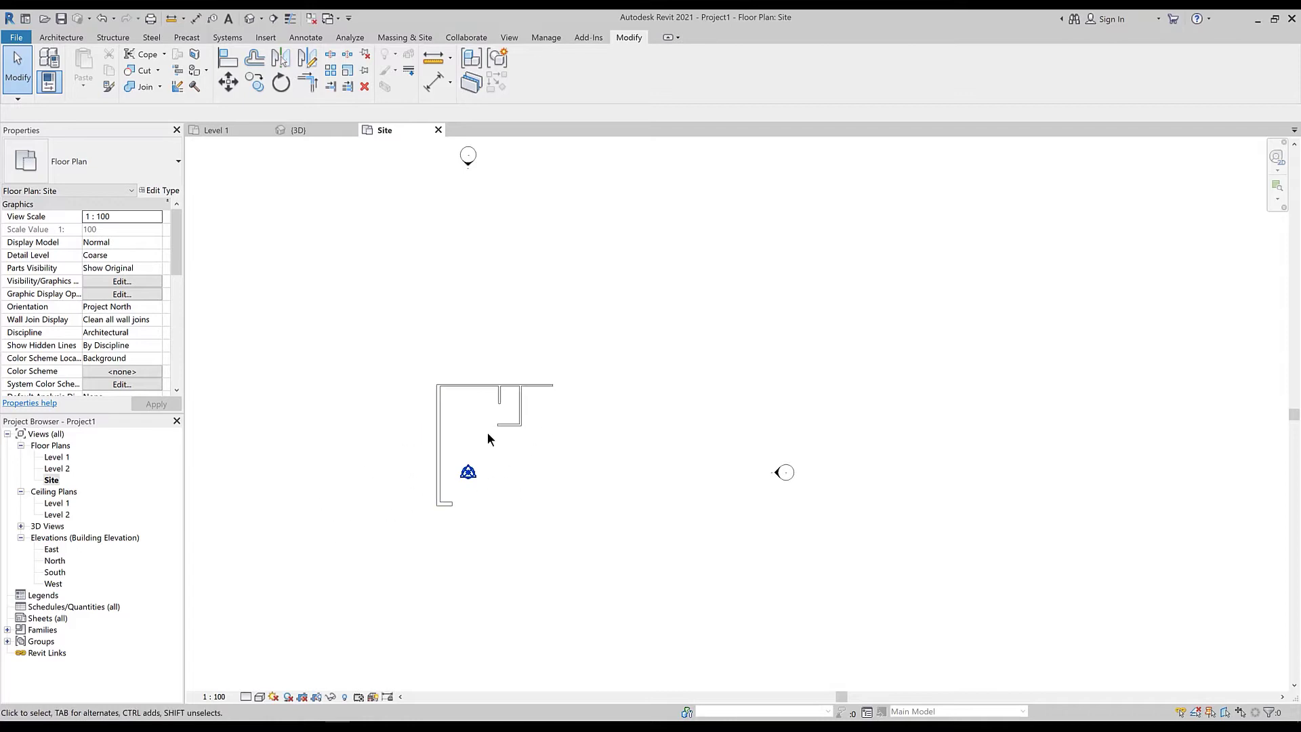
scroll(485, 425, "up", 3)
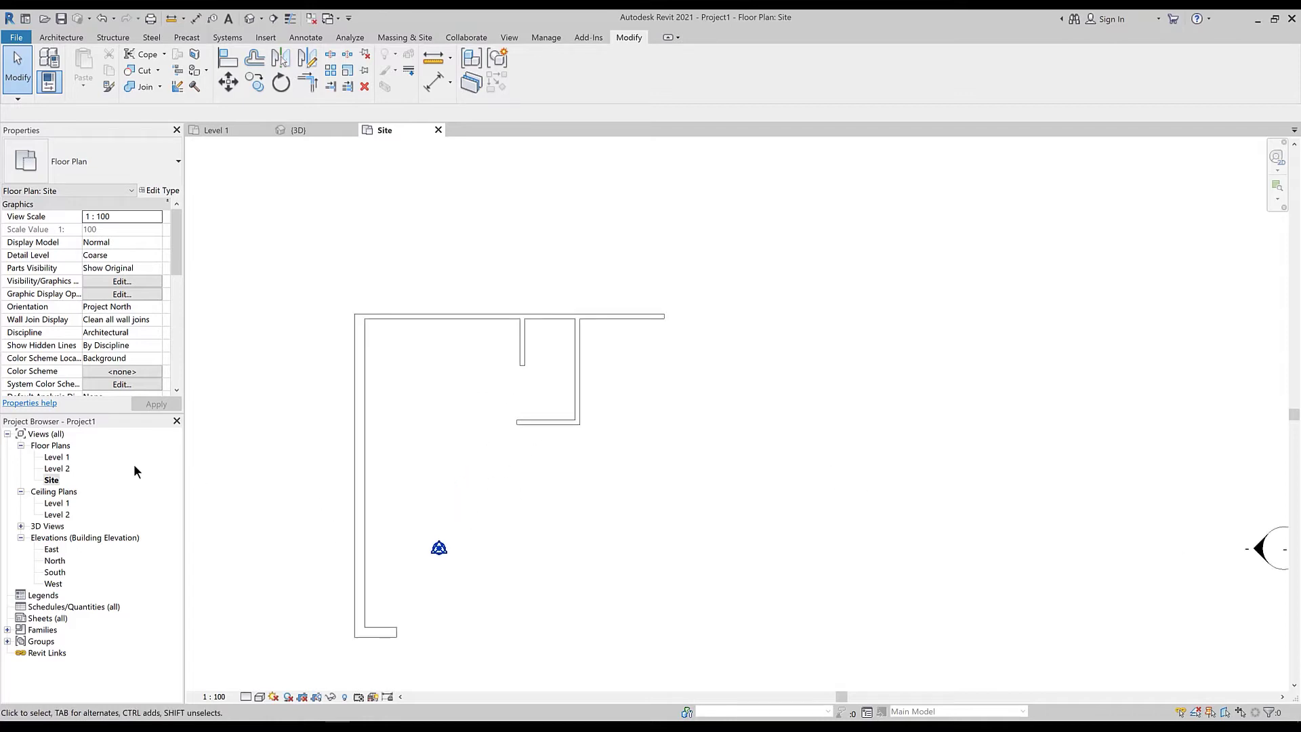
Step: Compare the visibility of the linked CAD drawing across the Level 1, 3D and Site views, ending in Level 1
double_click(68, 460)
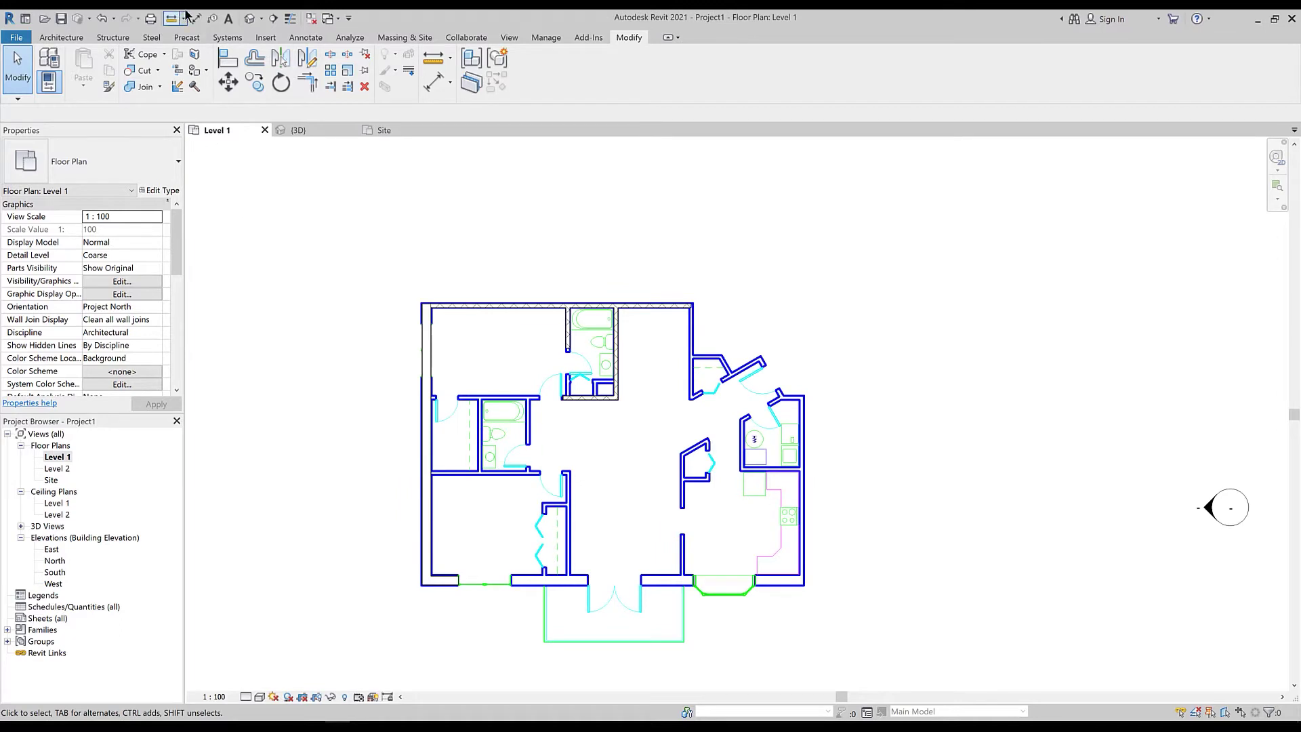
left_click(383, 130)
left_click(317, 132)
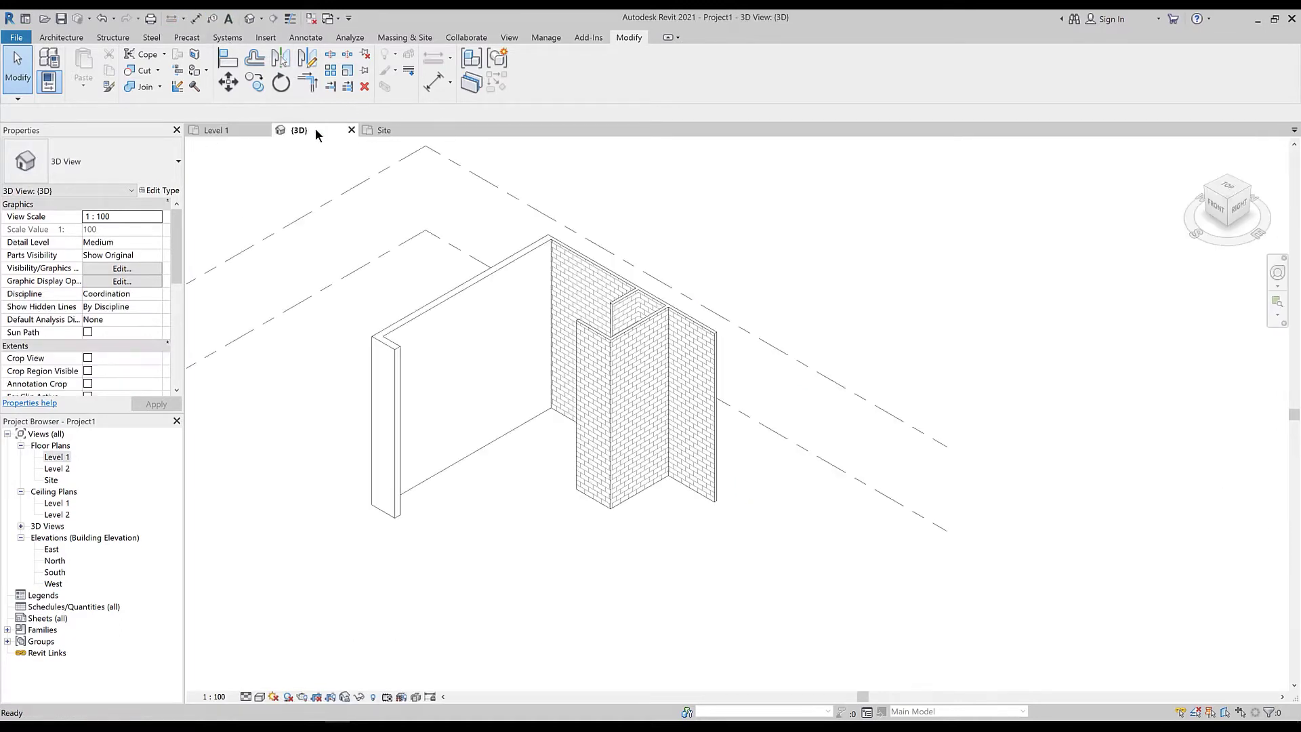
left_click(407, 130)
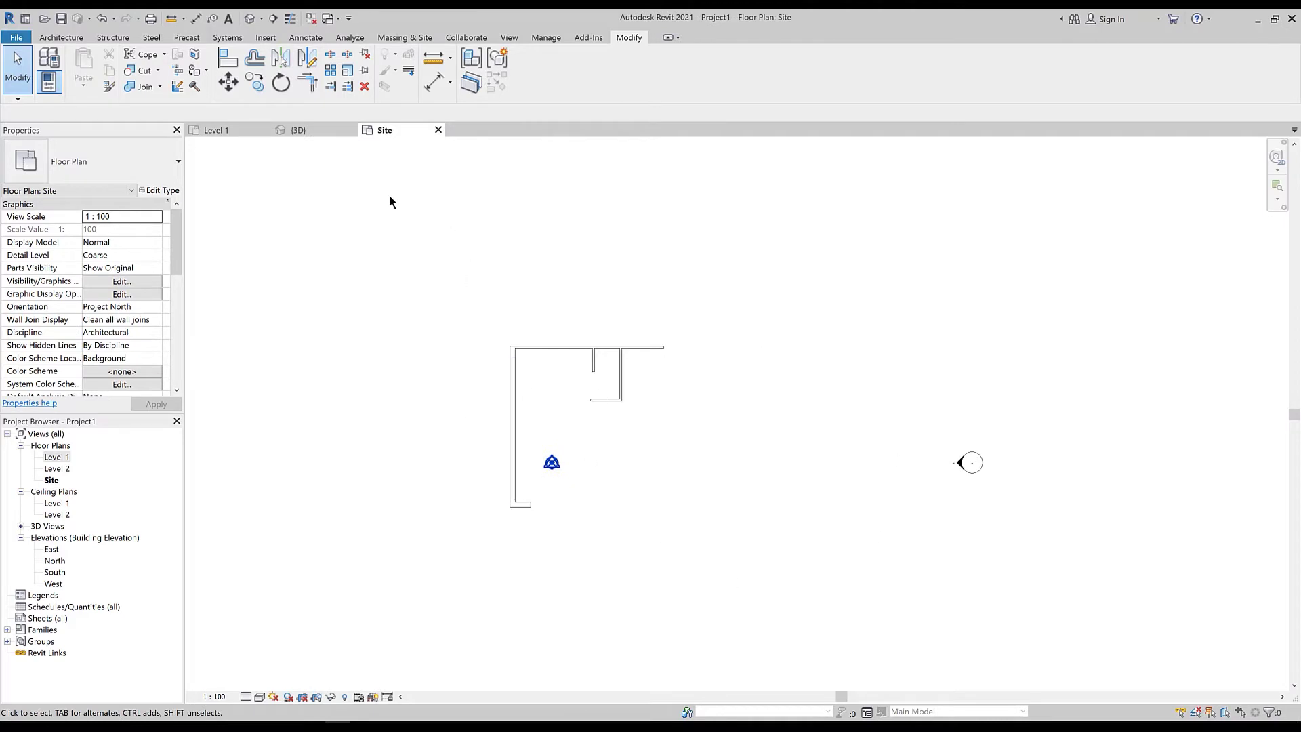
left_click(304, 131)
scroll(453, 369, "down", 2)
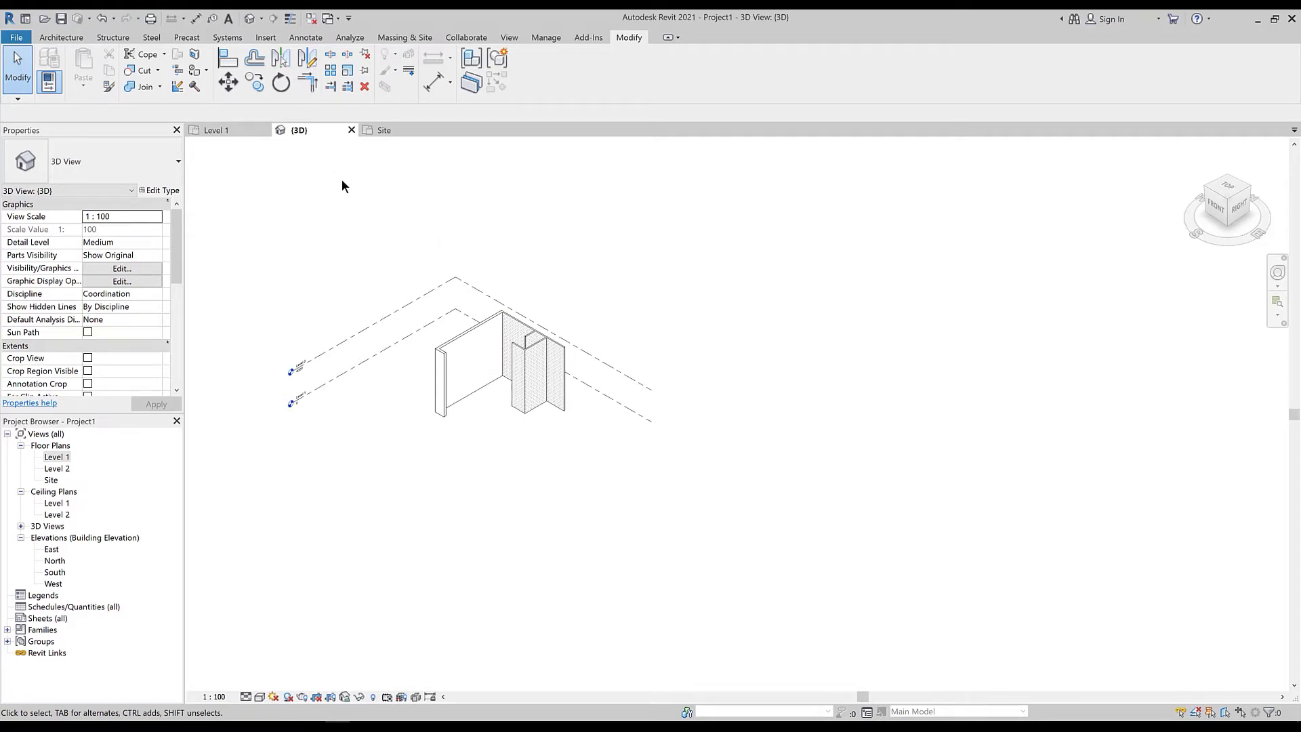
left_click(220, 131)
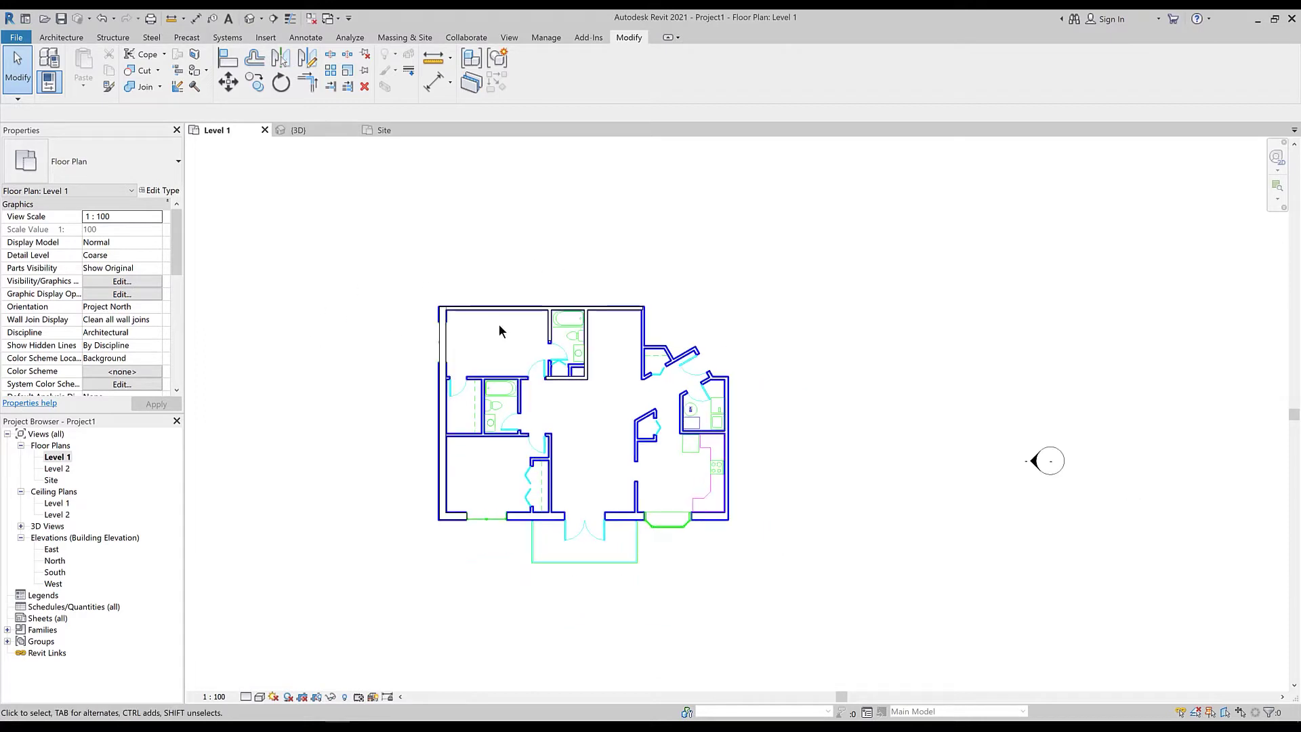
middle_click_drag(499, 331, 461, 386)
scroll(361, 410, "up", 3)
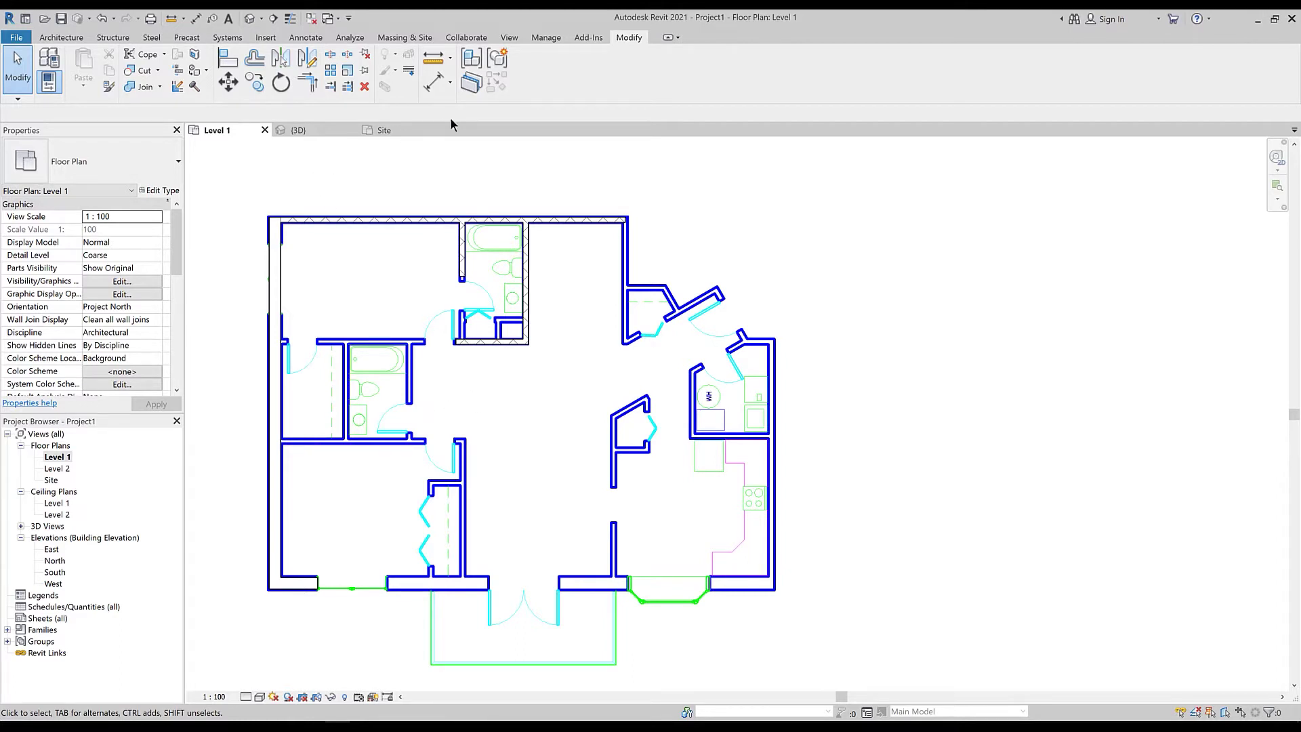
Step: Open Manage Links clear of the floor plan and display the linked CAD formats
left_click(536, 40)
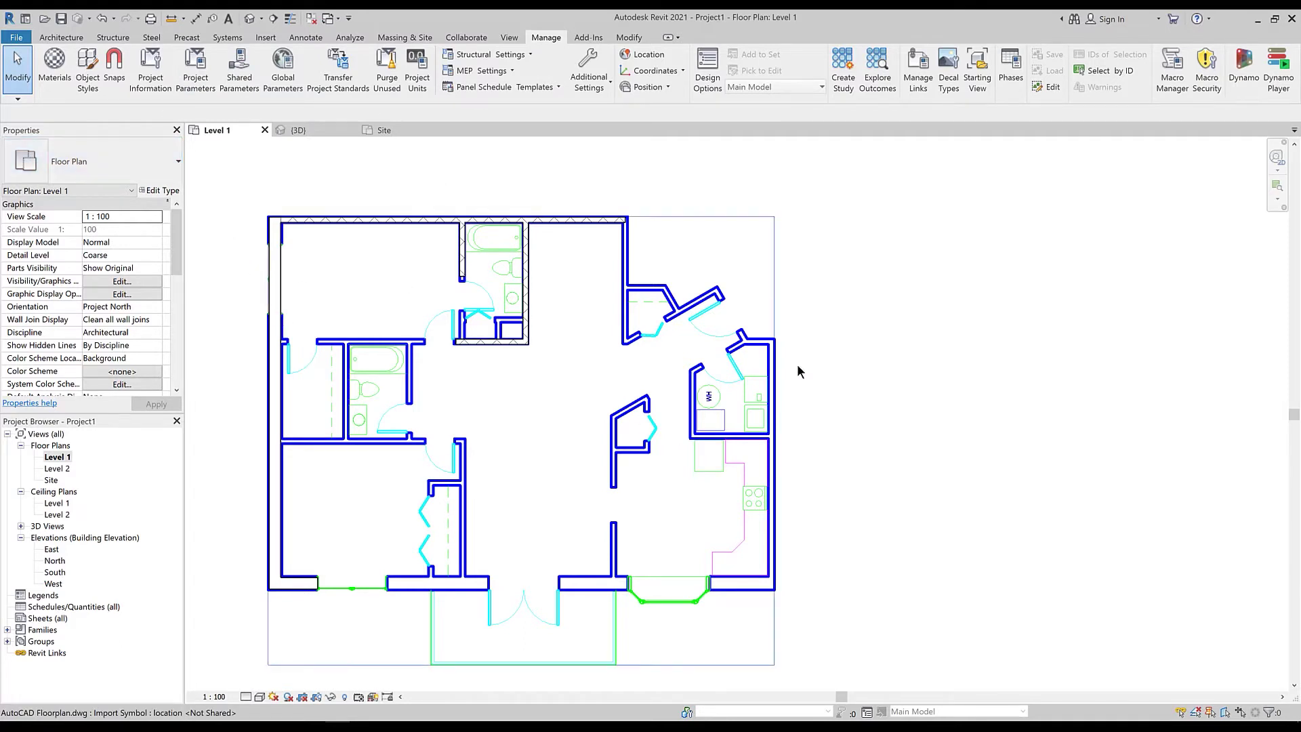
left_click(919, 67)
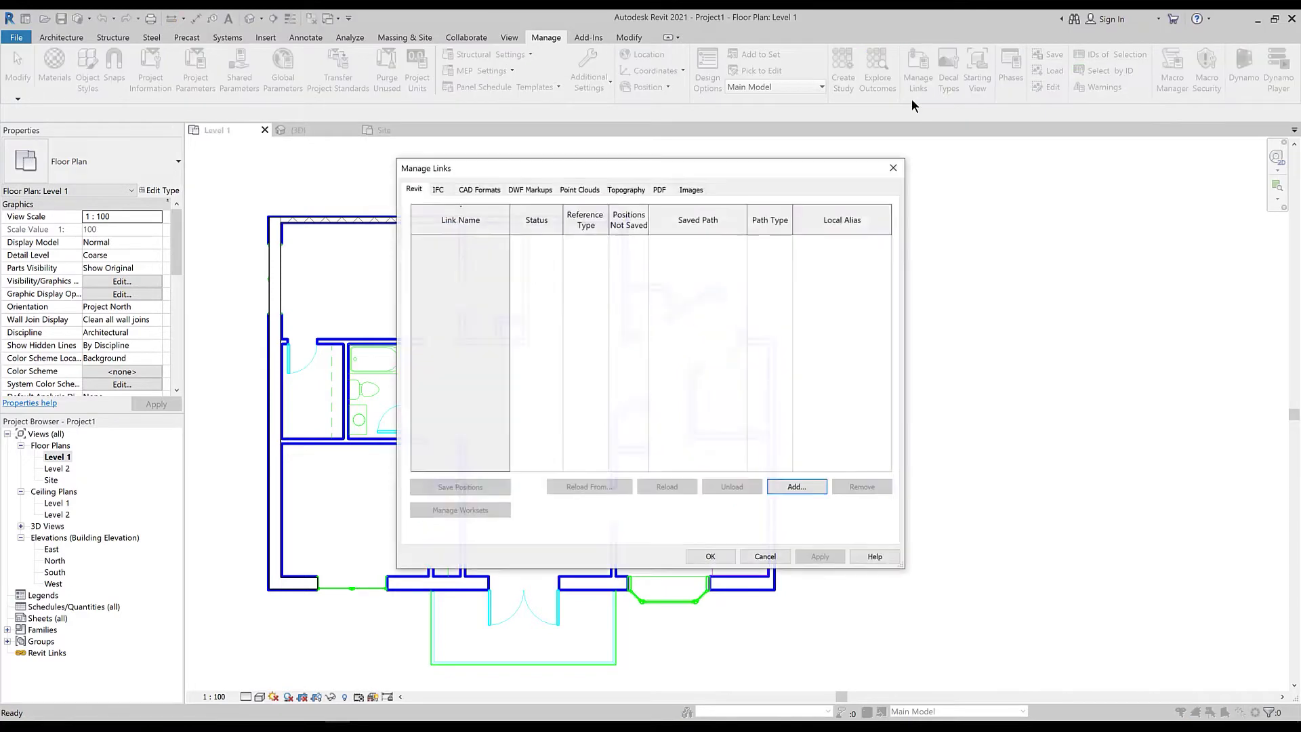
left_click_drag(655, 166, 1030, 170)
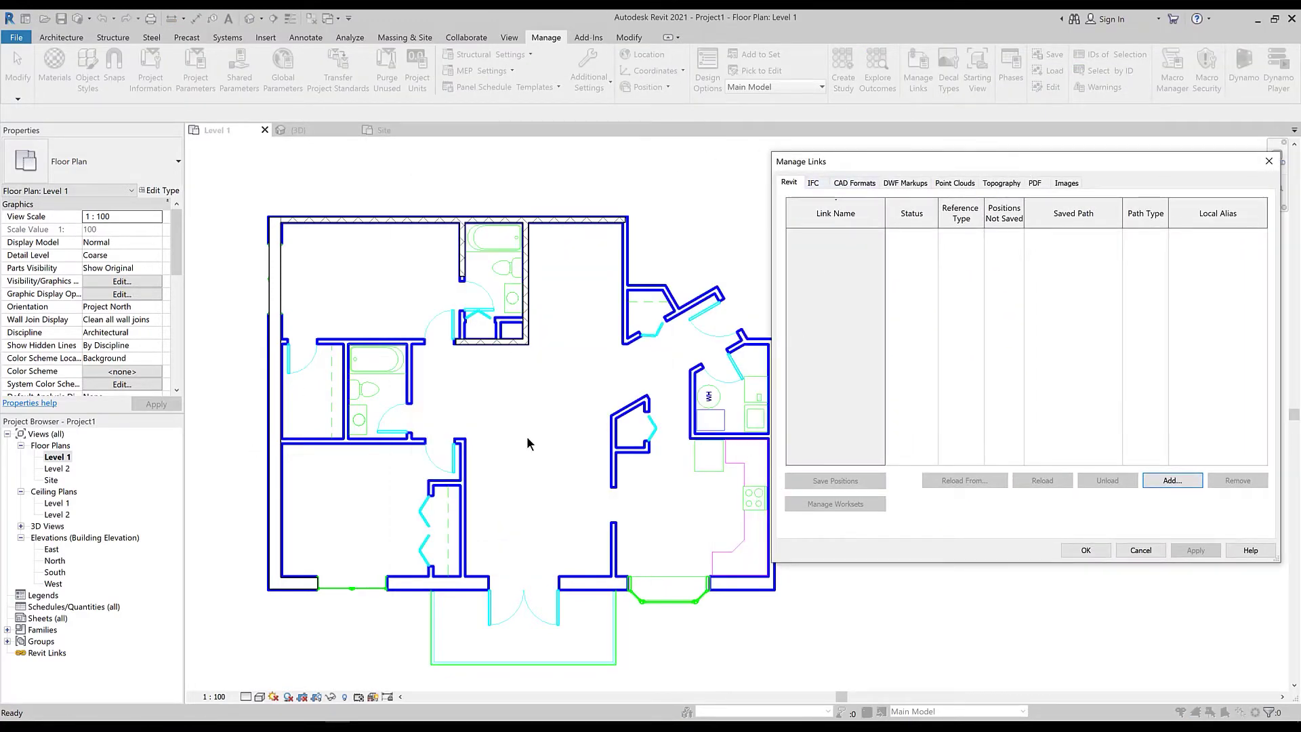
left_click(861, 187)
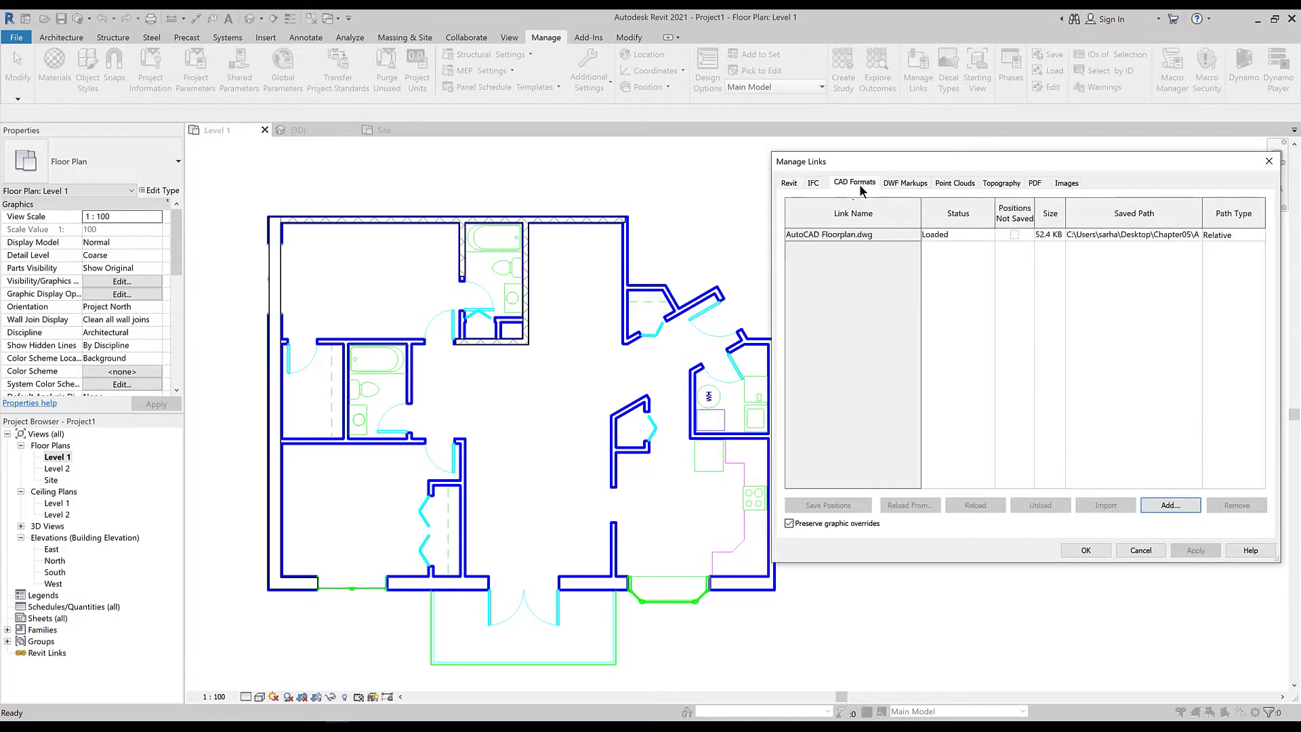
Step: Look through the Manage Links categories, including Revit, CAD, DWF markups, topography, PDF, images and point clouds
left_click(813, 186)
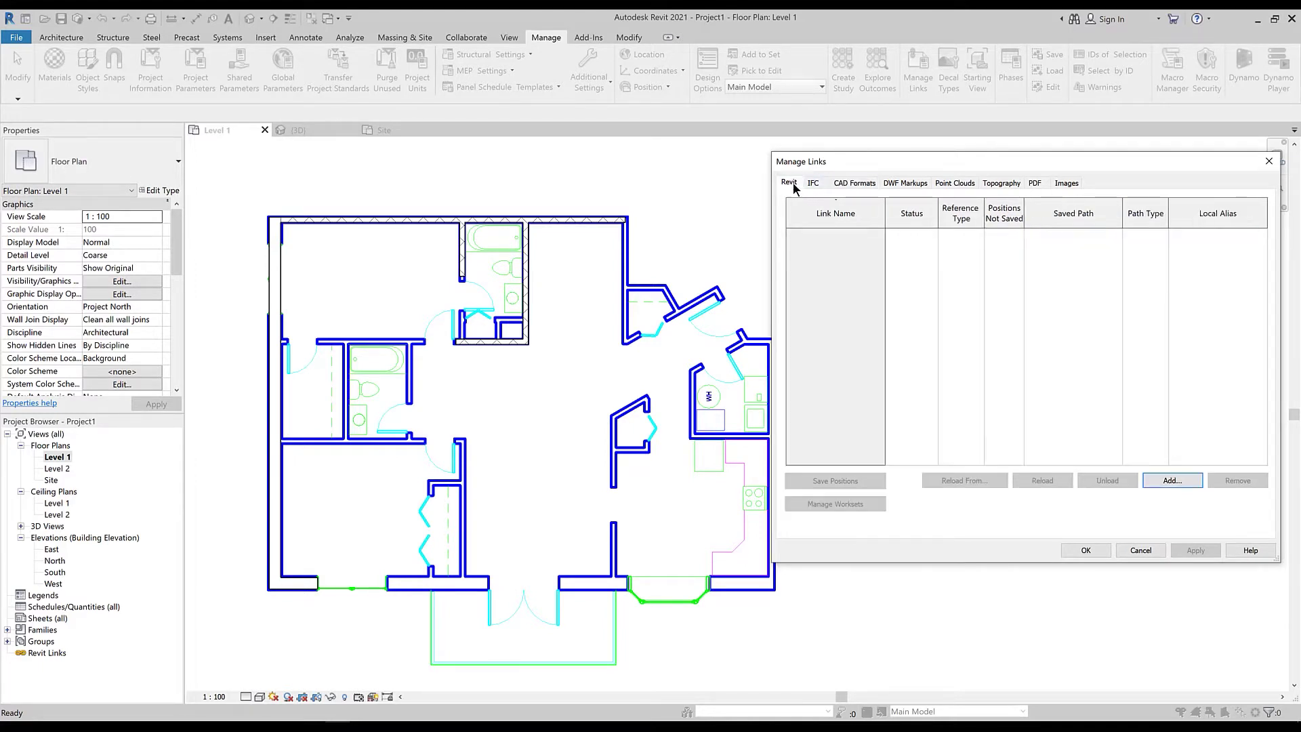
left_click(855, 184)
left_click(907, 185)
left_click(1001, 185)
left_click(1035, 184)
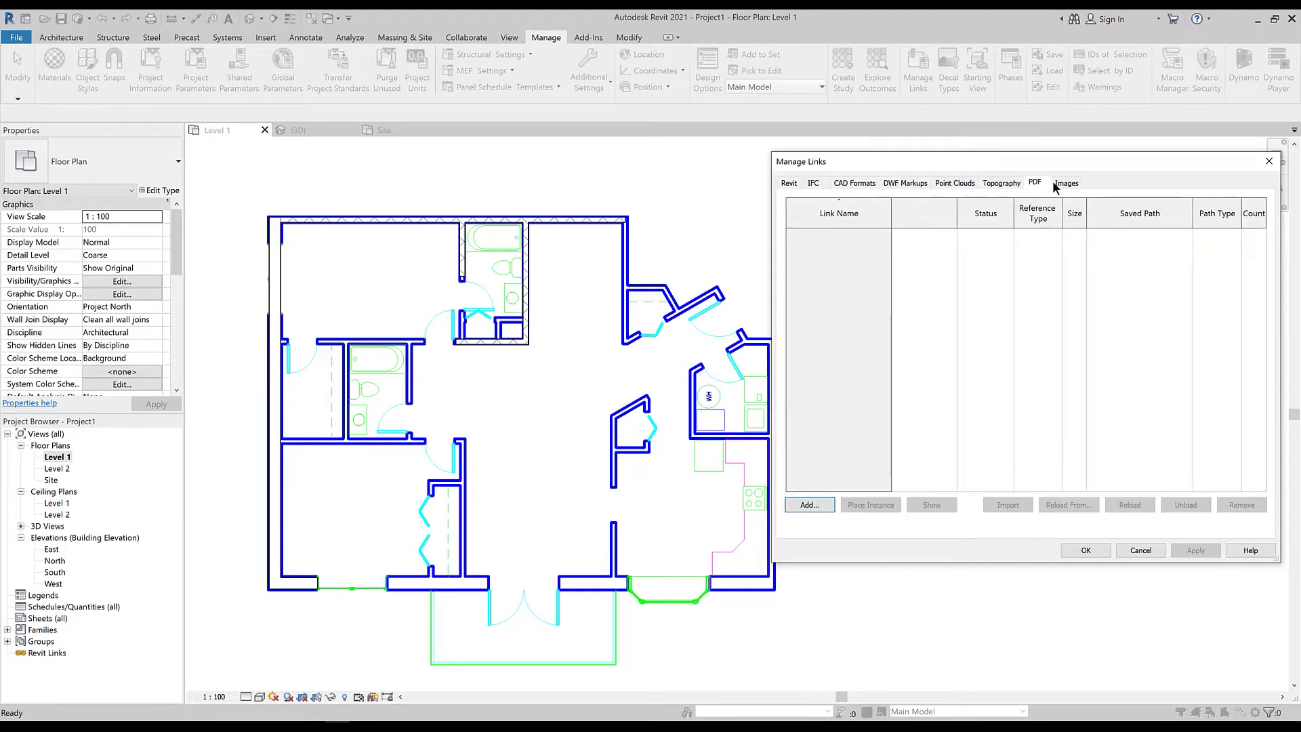
left_click(1066, 184)
left_click(1000, 184)
left_click(952, 184)
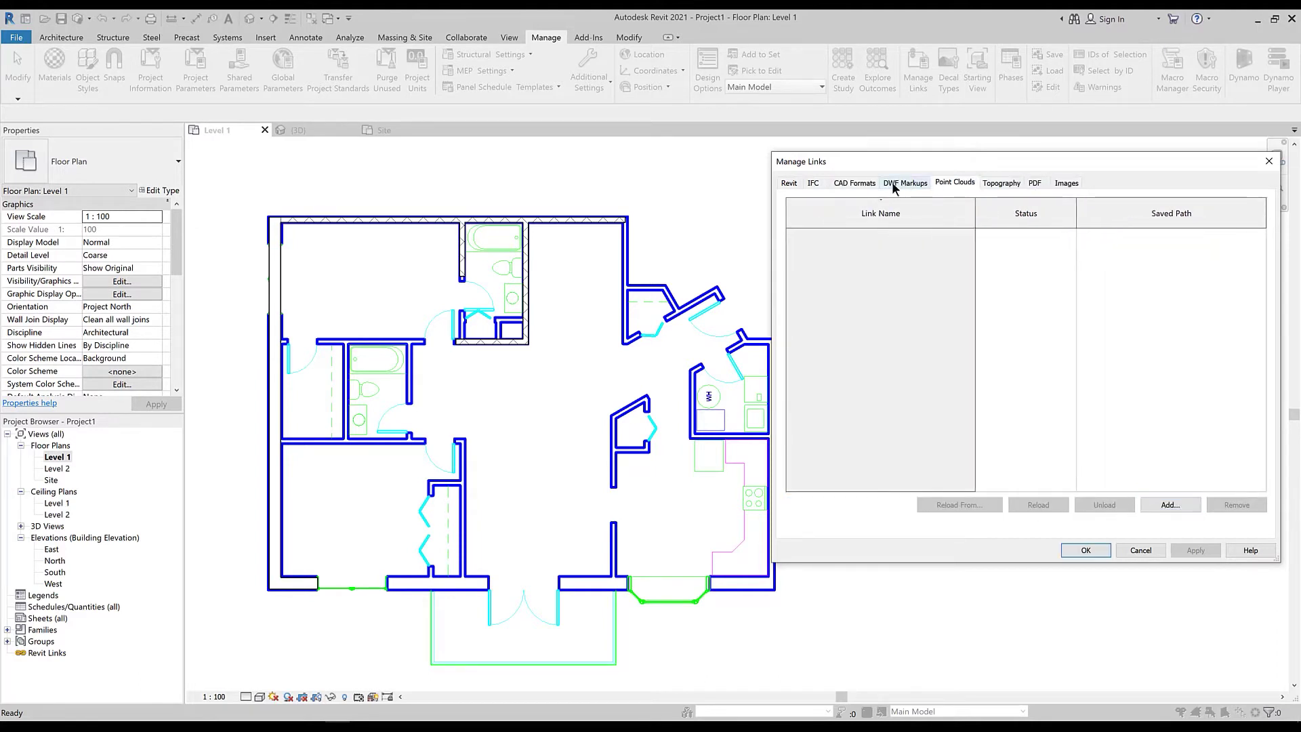
Step: Reload the linked AutoCAD Floorplan.dwg from AutoCAD Floorplan_Updated.dwg through the CAD formats in Manage Links
left_click(857, 184)
left_click(809, 234)
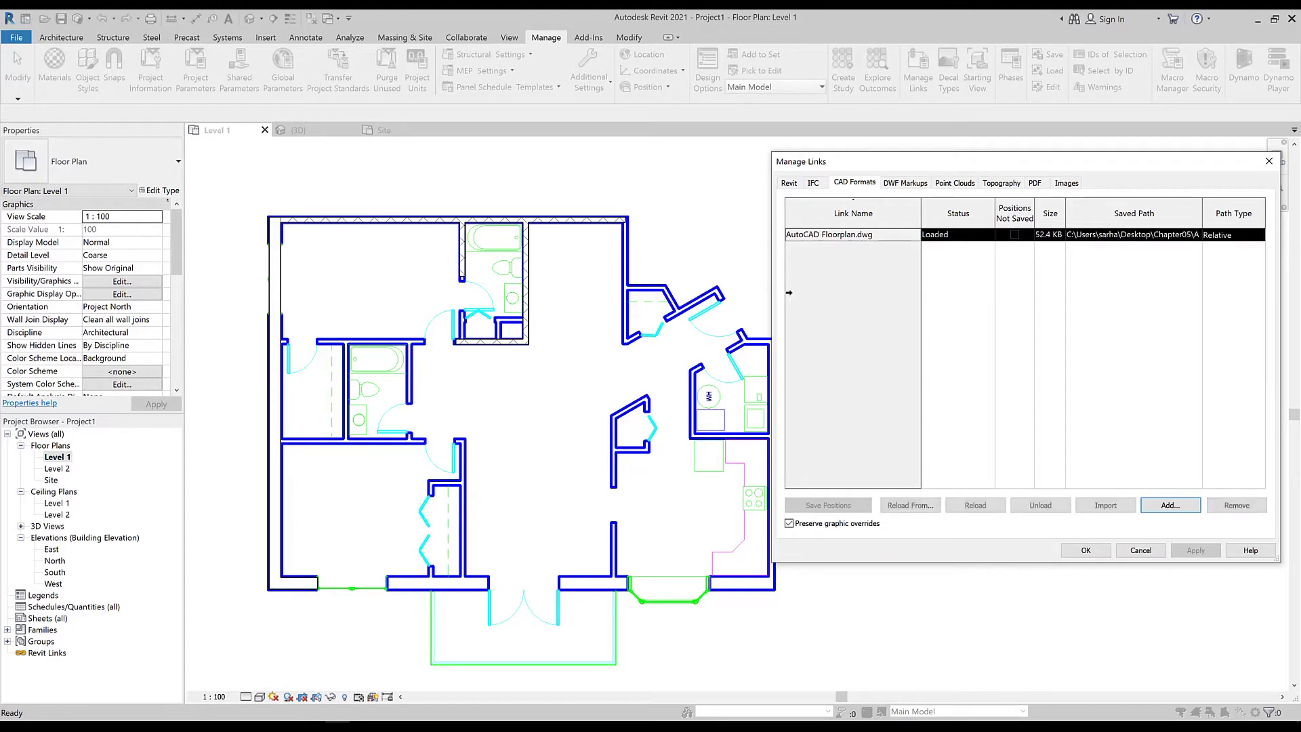
left_click(840, 374)
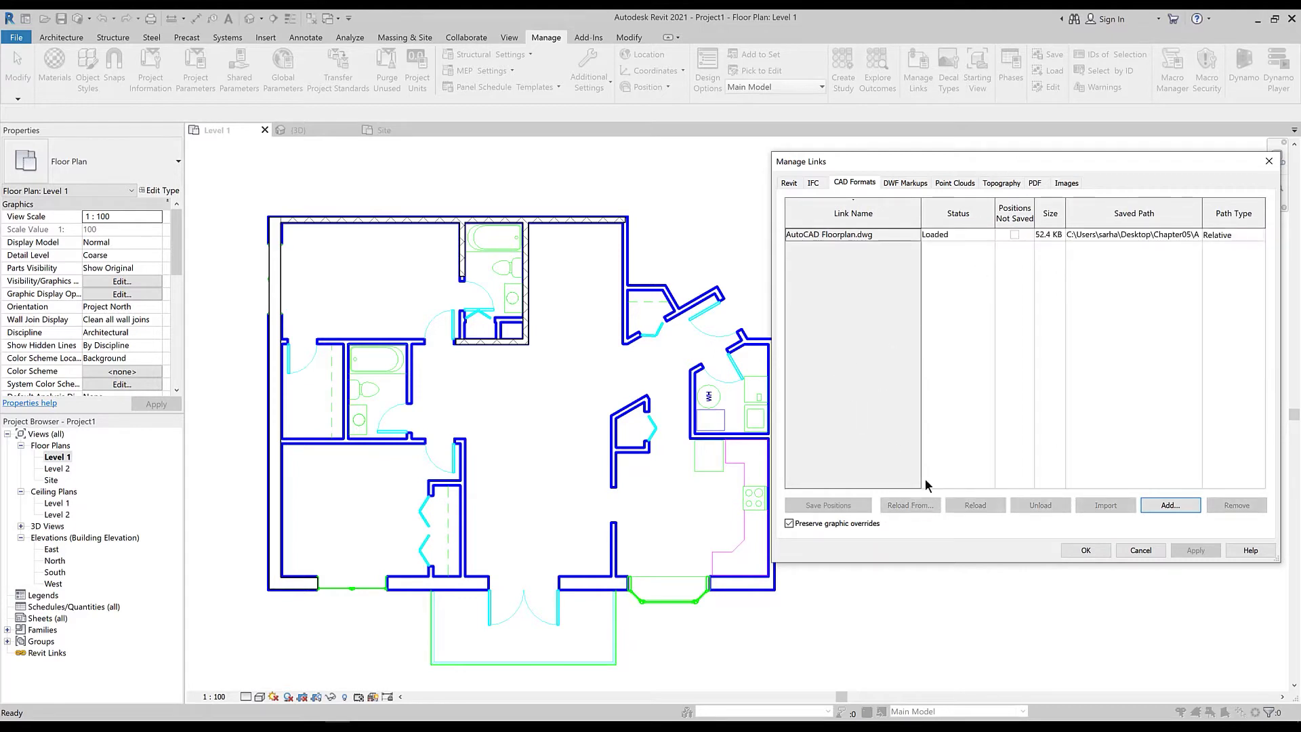
left_click(867, 236)
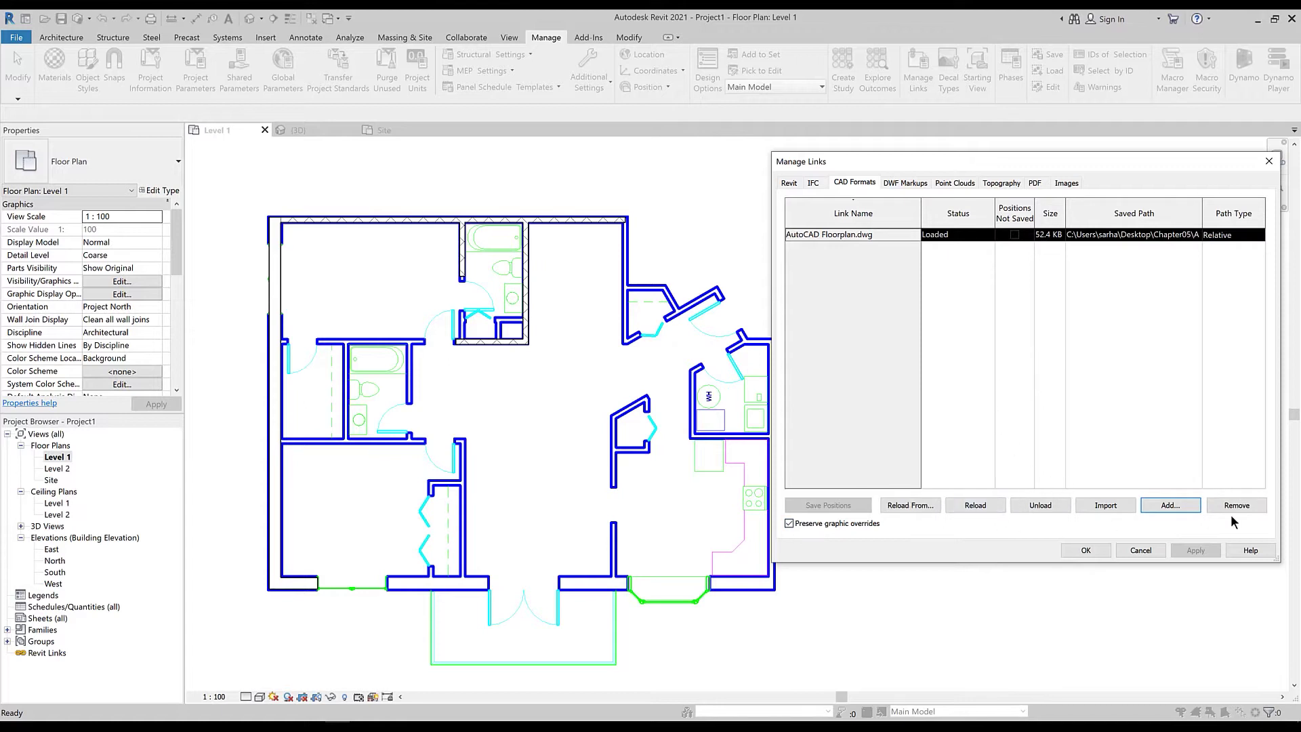
left_click_drag(1041, 160, 757, 164)
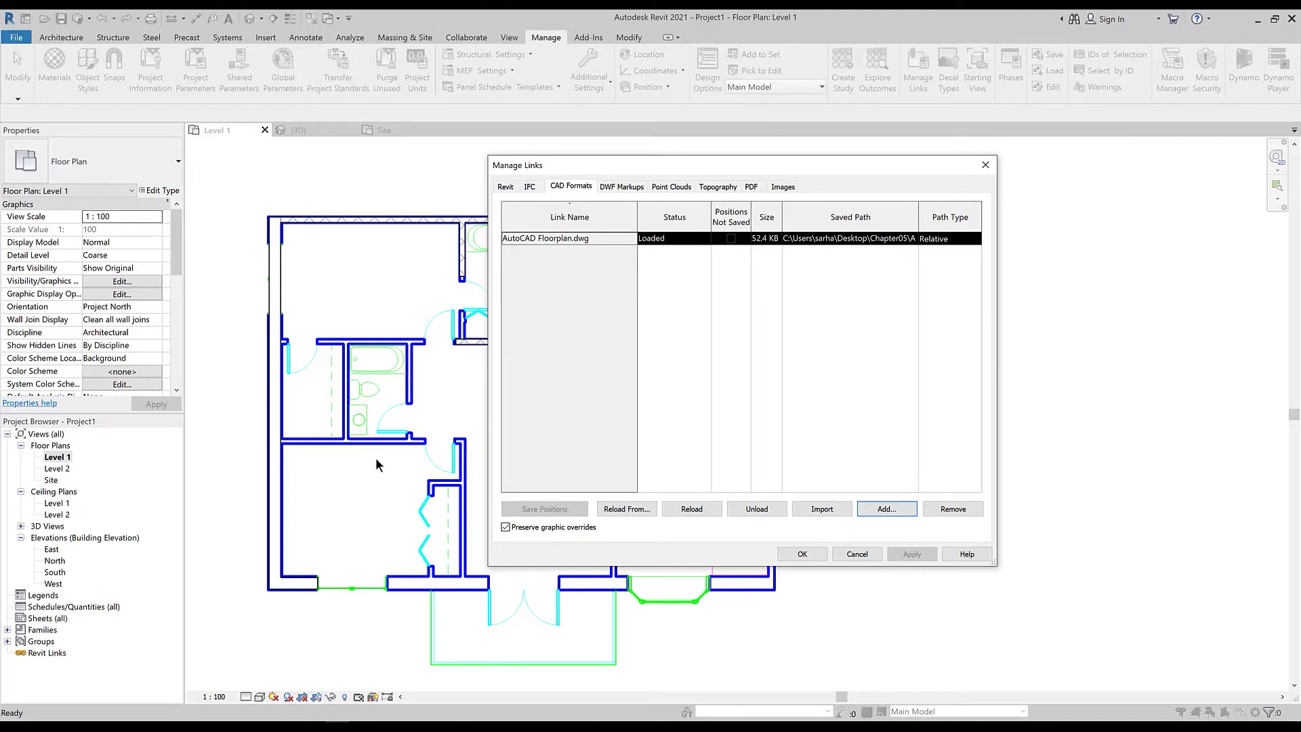
left_click(626, 509)
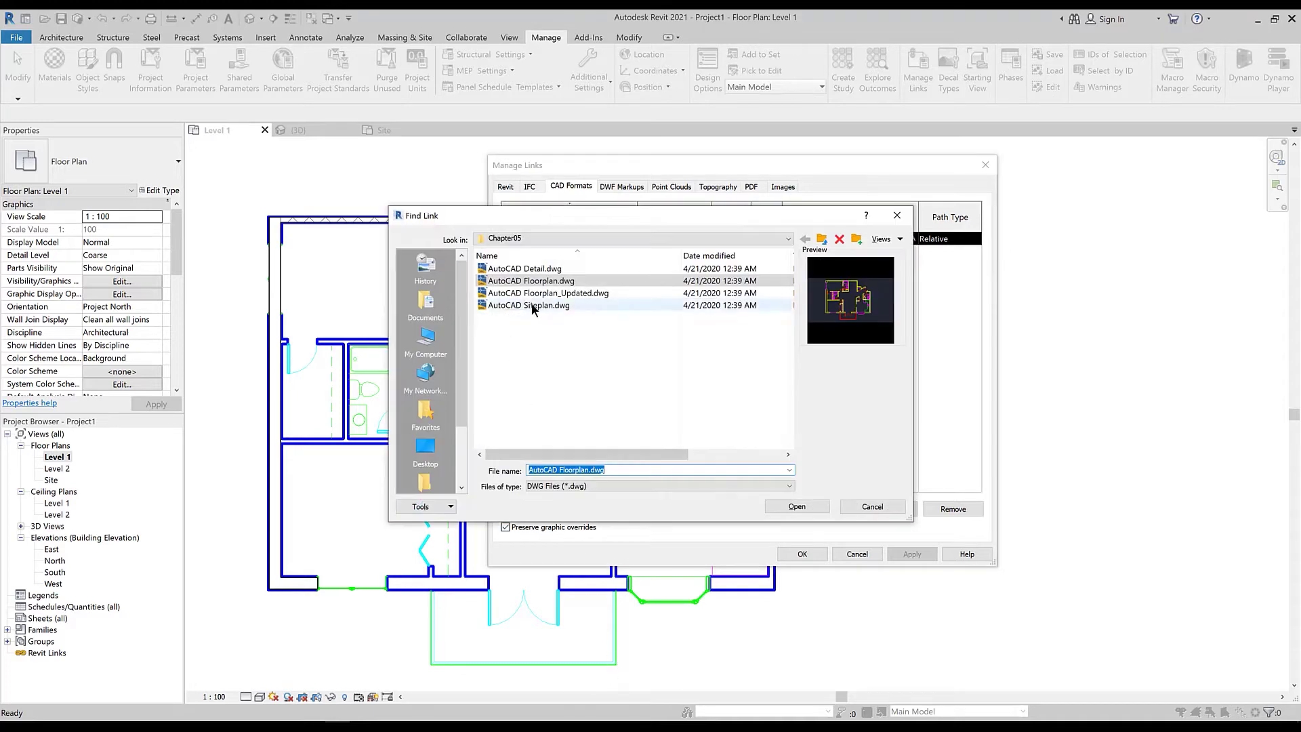
left_click(552, 294)
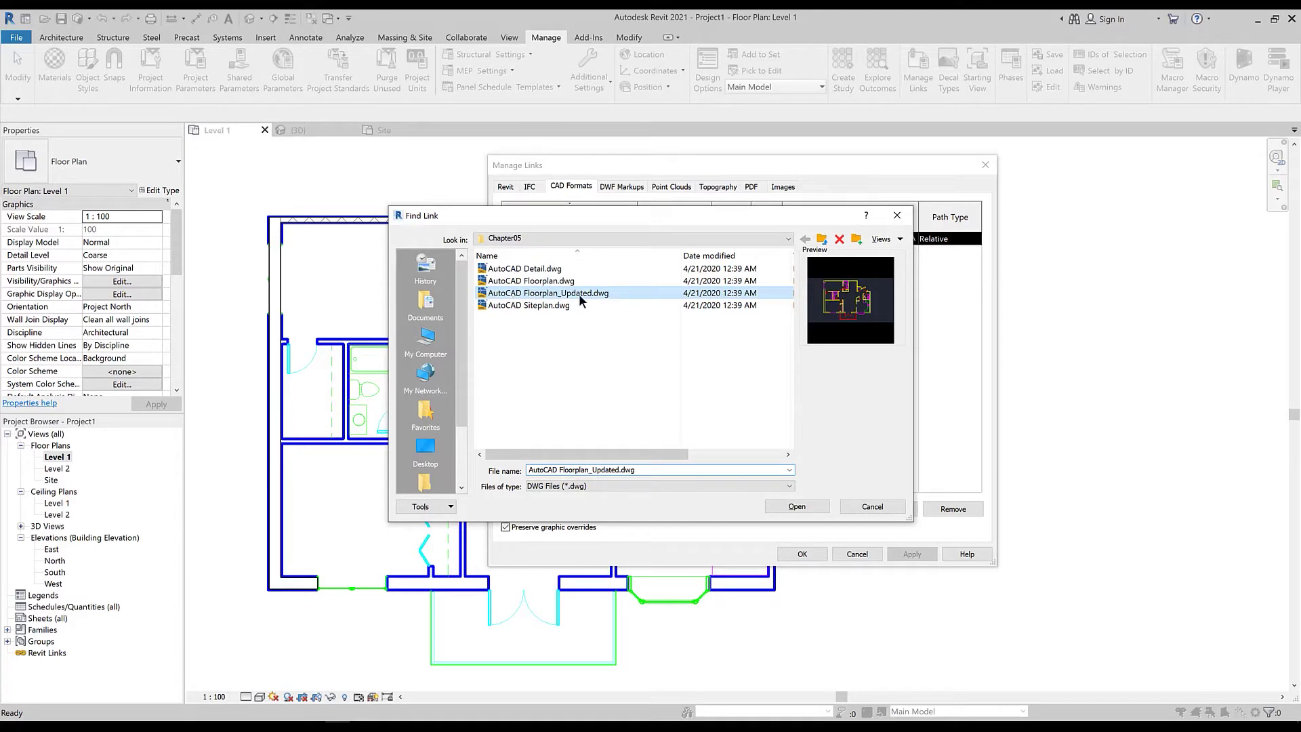
left_click(802, 509)
left_click(804, 552)
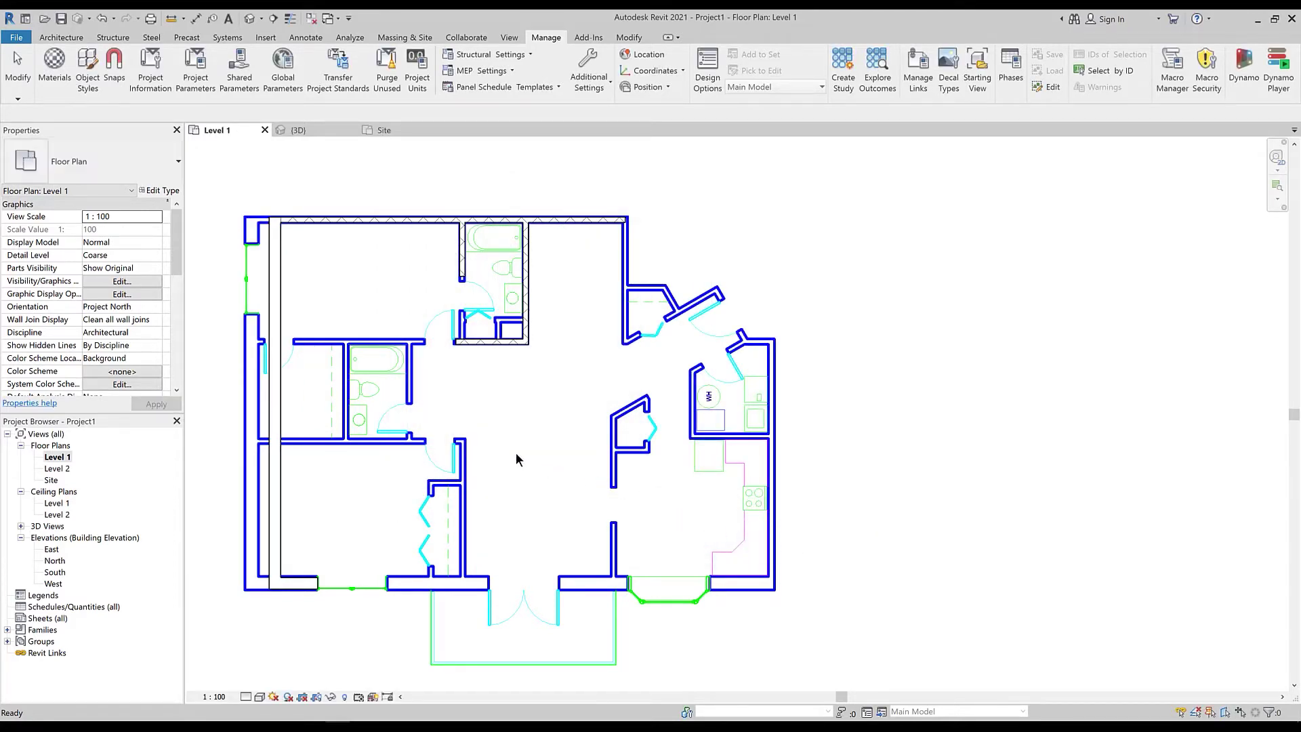
Step: Pull the upper end of the west Generic - 300mm wall away from the corner and extend it back to the north masonry wall
key("z")
key("f")
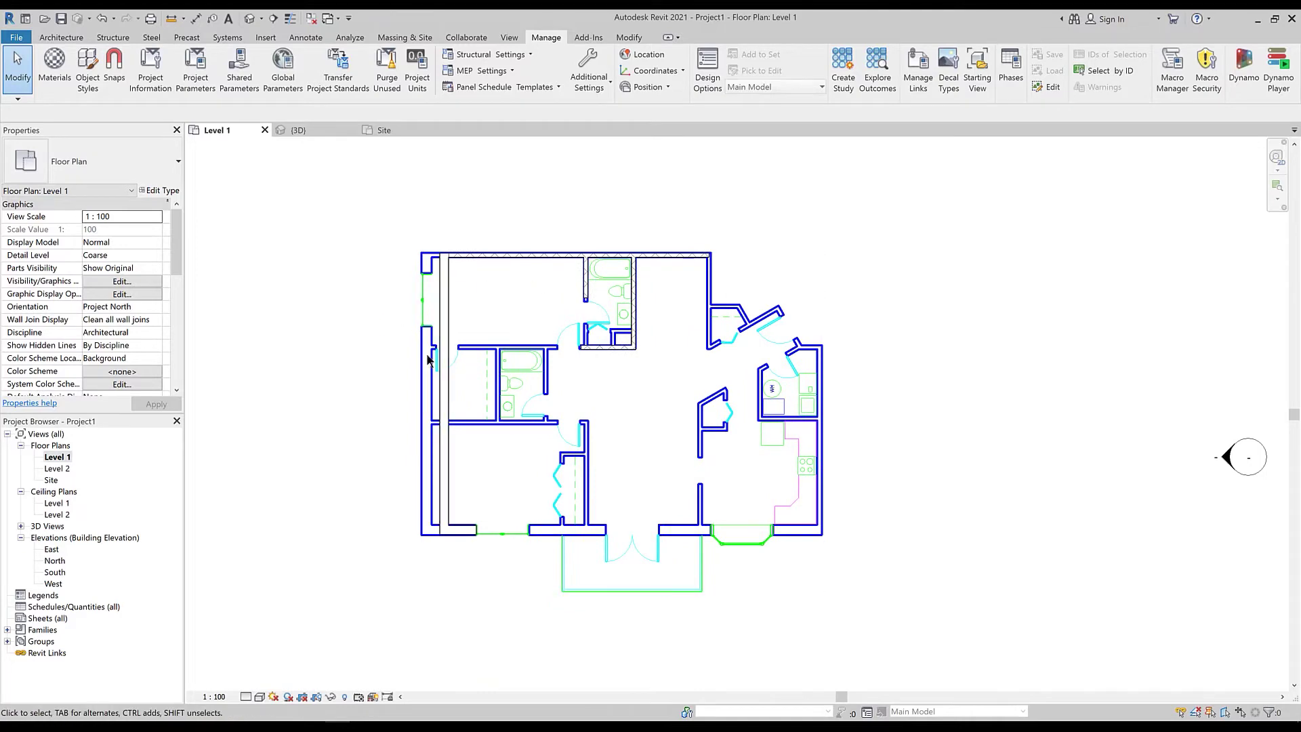
scroll(470, 427, "up", 2)
scroll(458, 244, "up", 3)
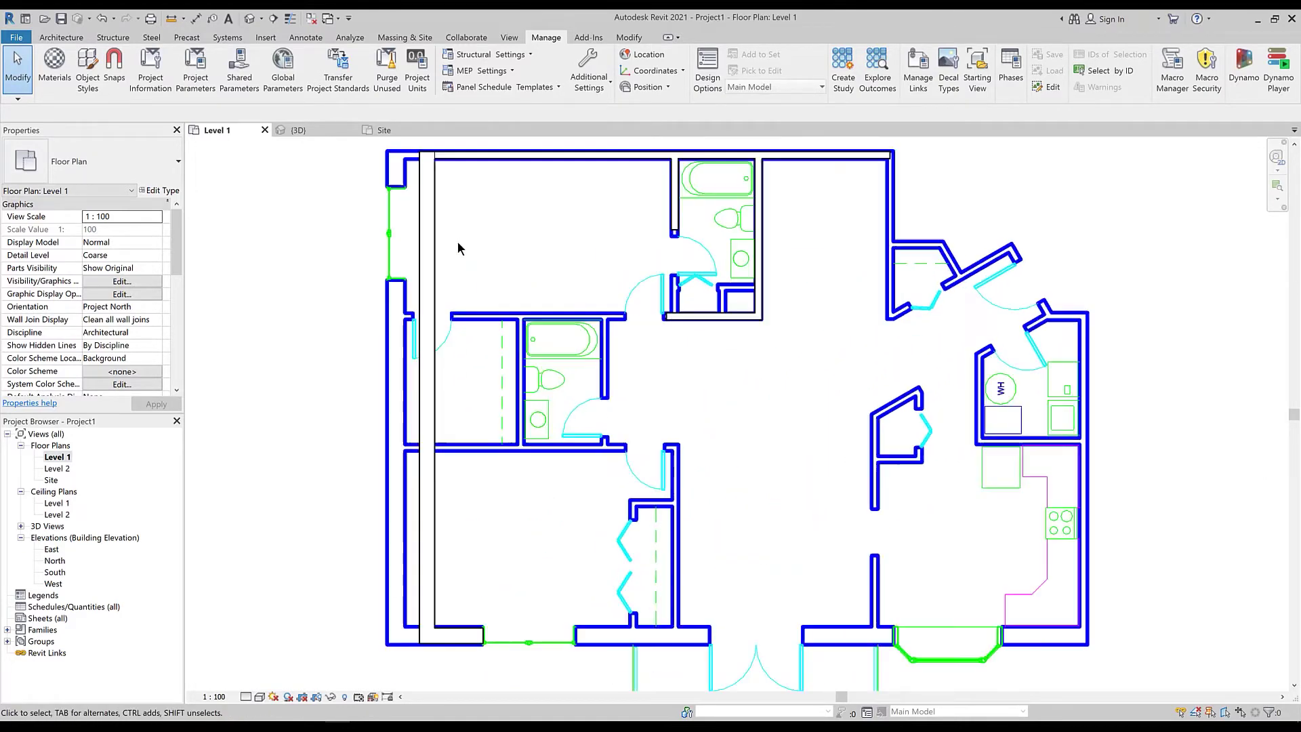
scroll(448, 301, "down", 4)
left_click(426, 305)
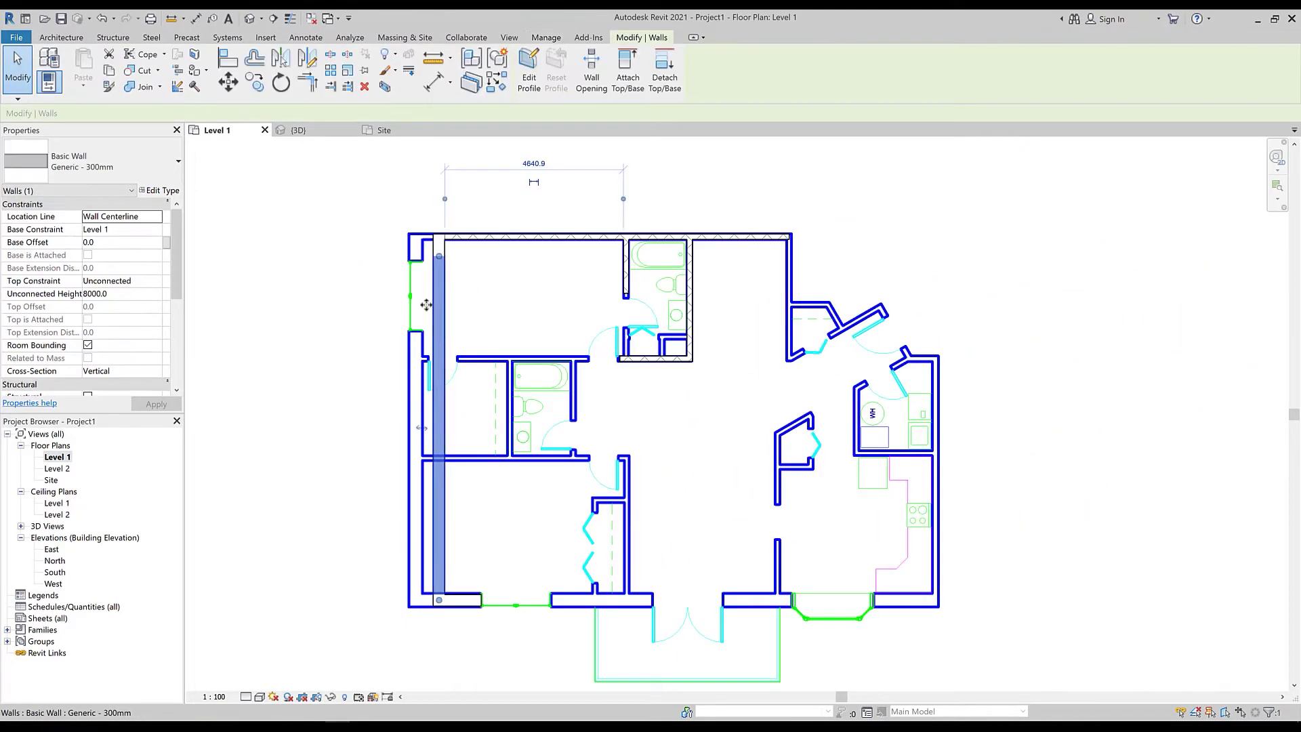
left_click(266, 320)
left_click(444, 288)
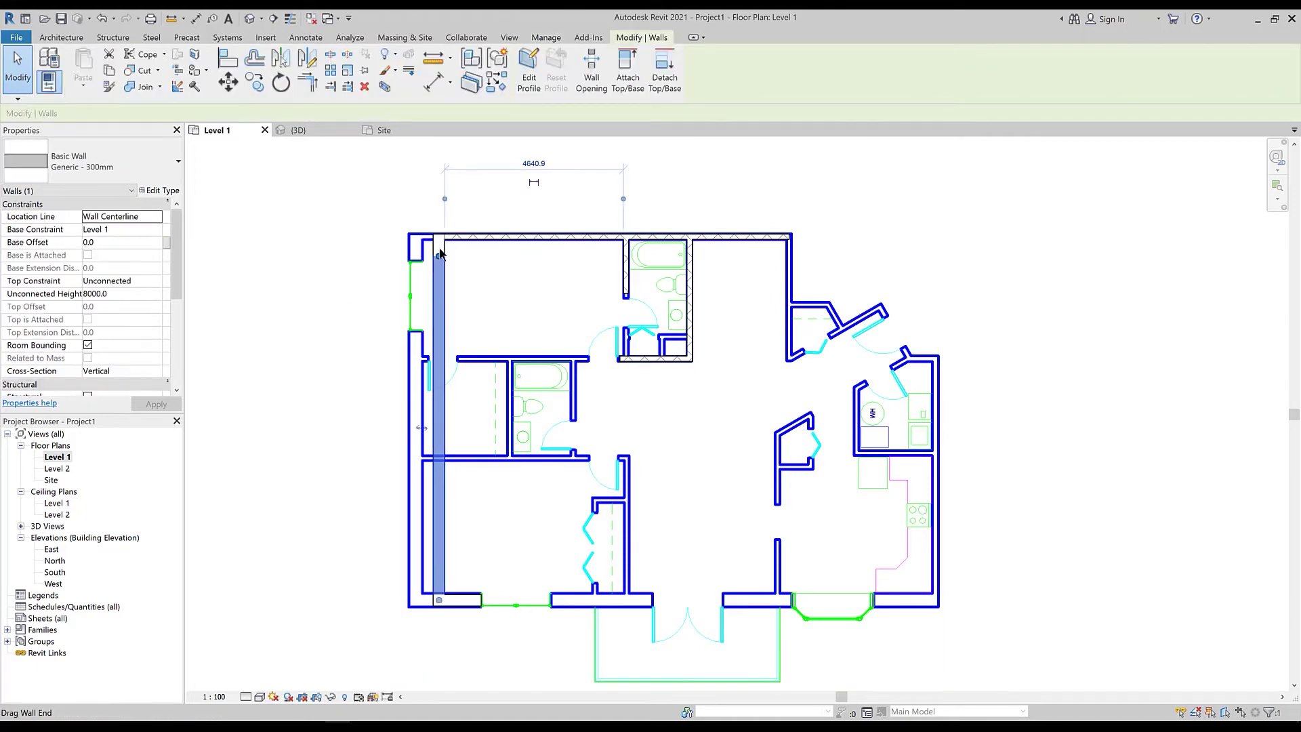
scroll(440, 244, "up", 4)
left_click_drag(440, 266, 441, 266)
left_click(440, 265)
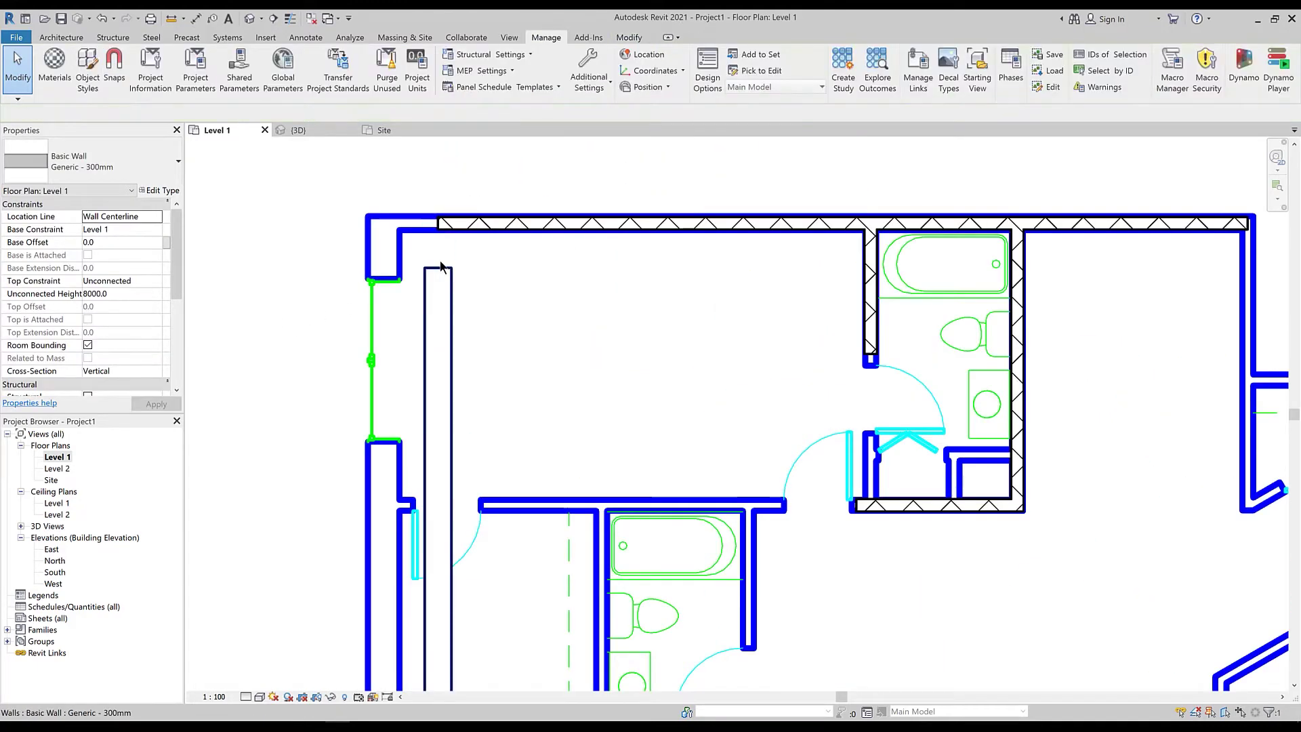
left_click(438, 291)
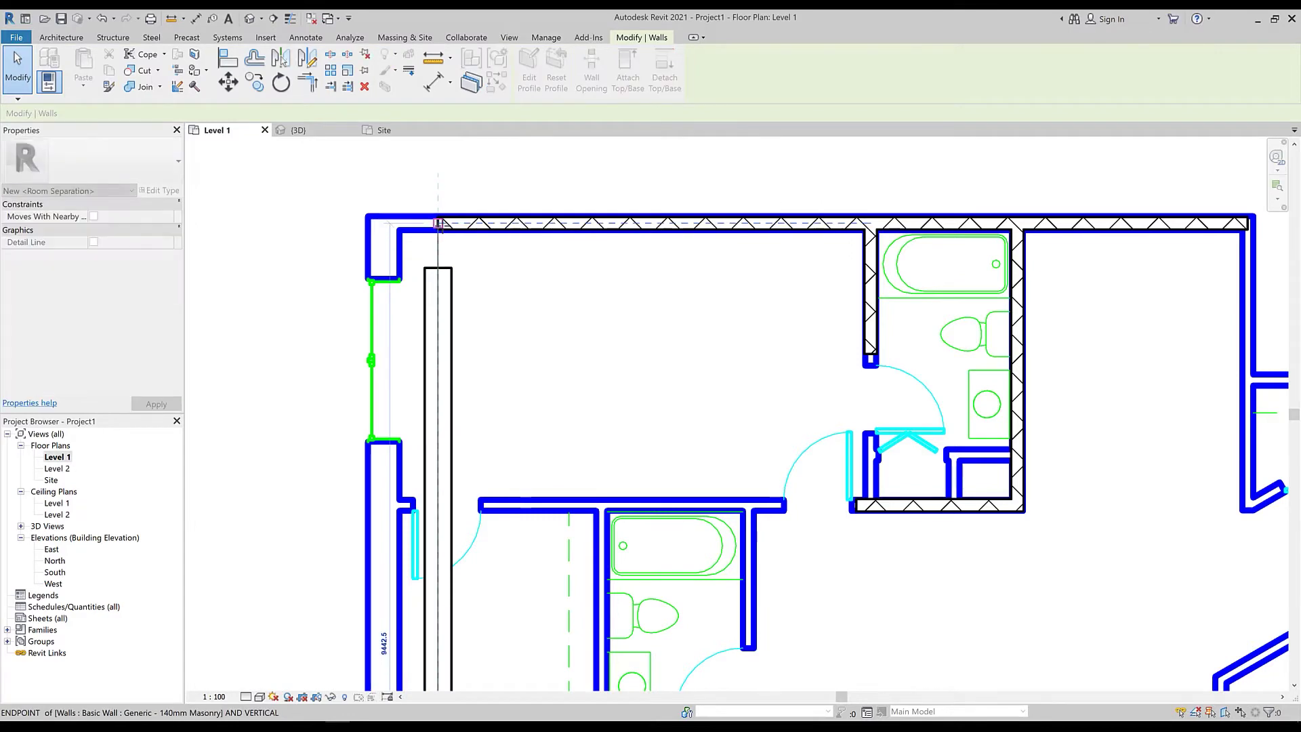
Step: Move the west Generic - 300mm wall outward onto the west exterior wall lines of the updated CAD floor plan
scroll(453, 266, "down", 4)
left_click(452, 266)
left_click(440, 279)
mouse_move(441, 278)
left_mouse_down()
mouse_move(416, 282)
mouse_move(429, 290)
left_mouse_up()
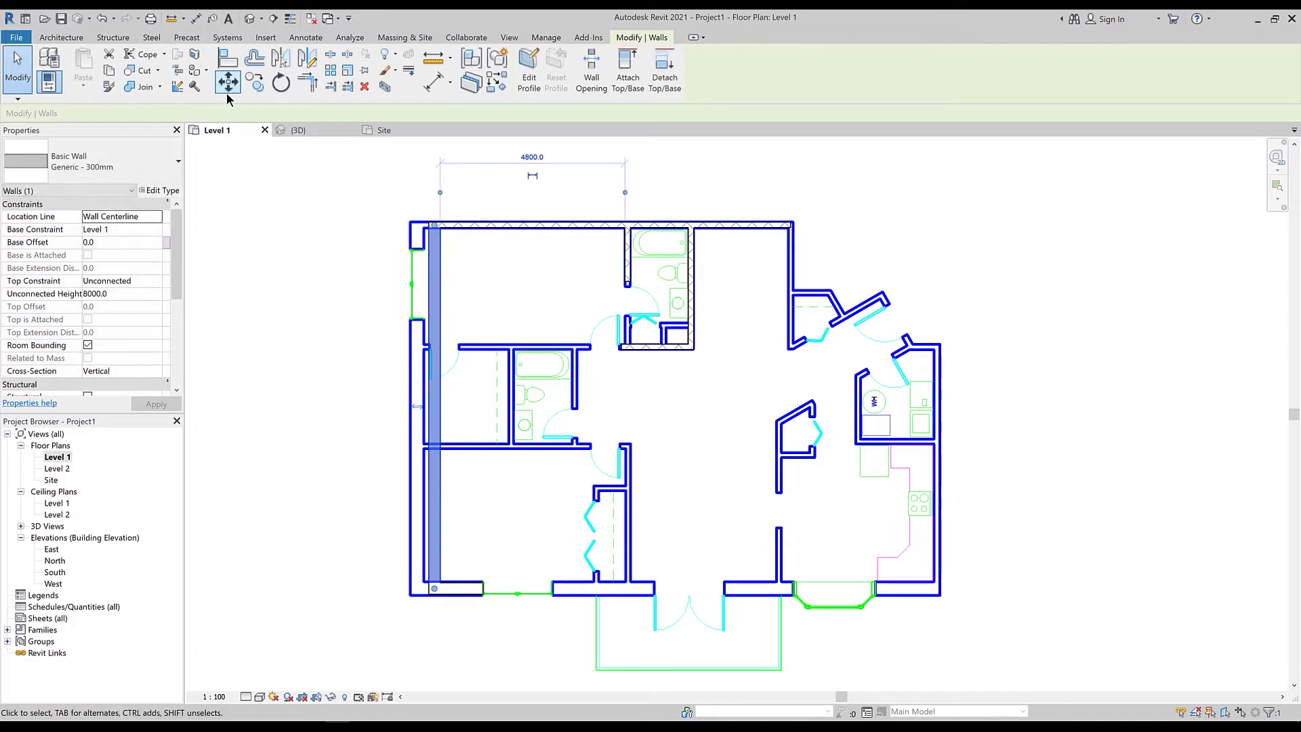
left_click(228, 81)
left_click(423, 268)
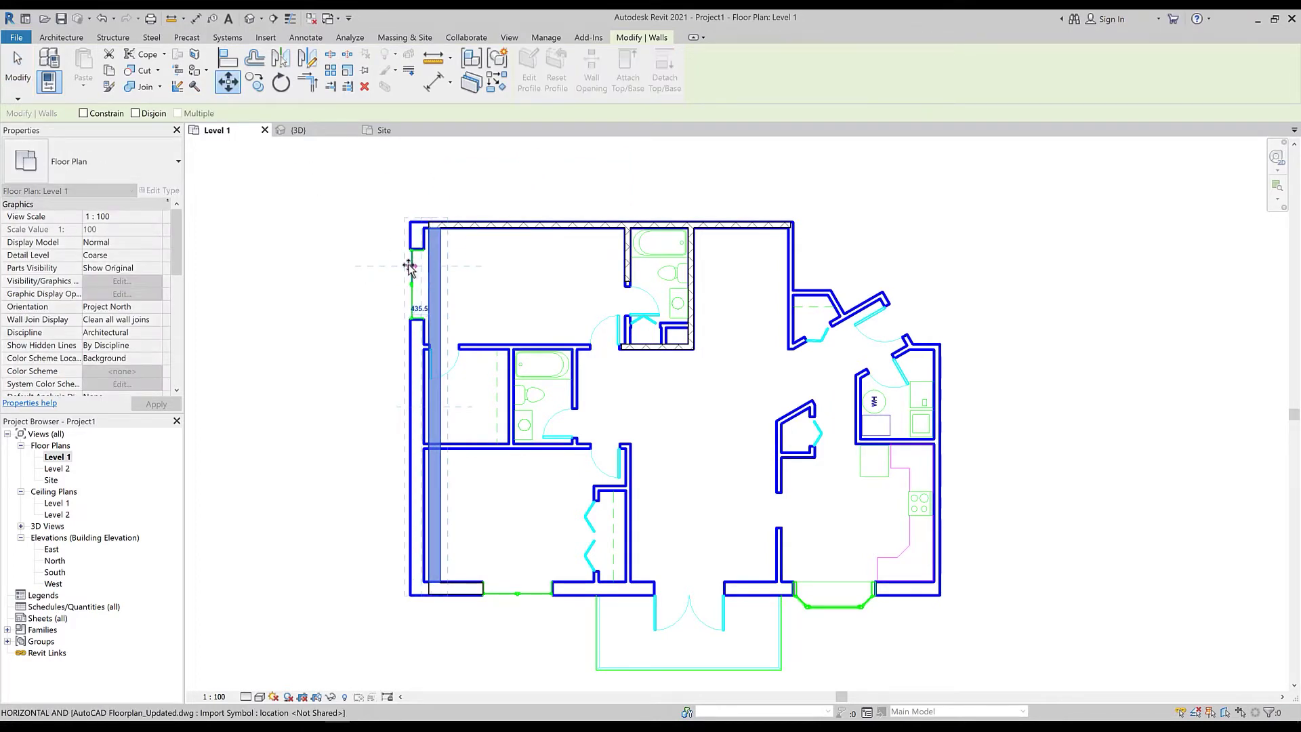
left_click(418, 268)
left_click(505, 279)
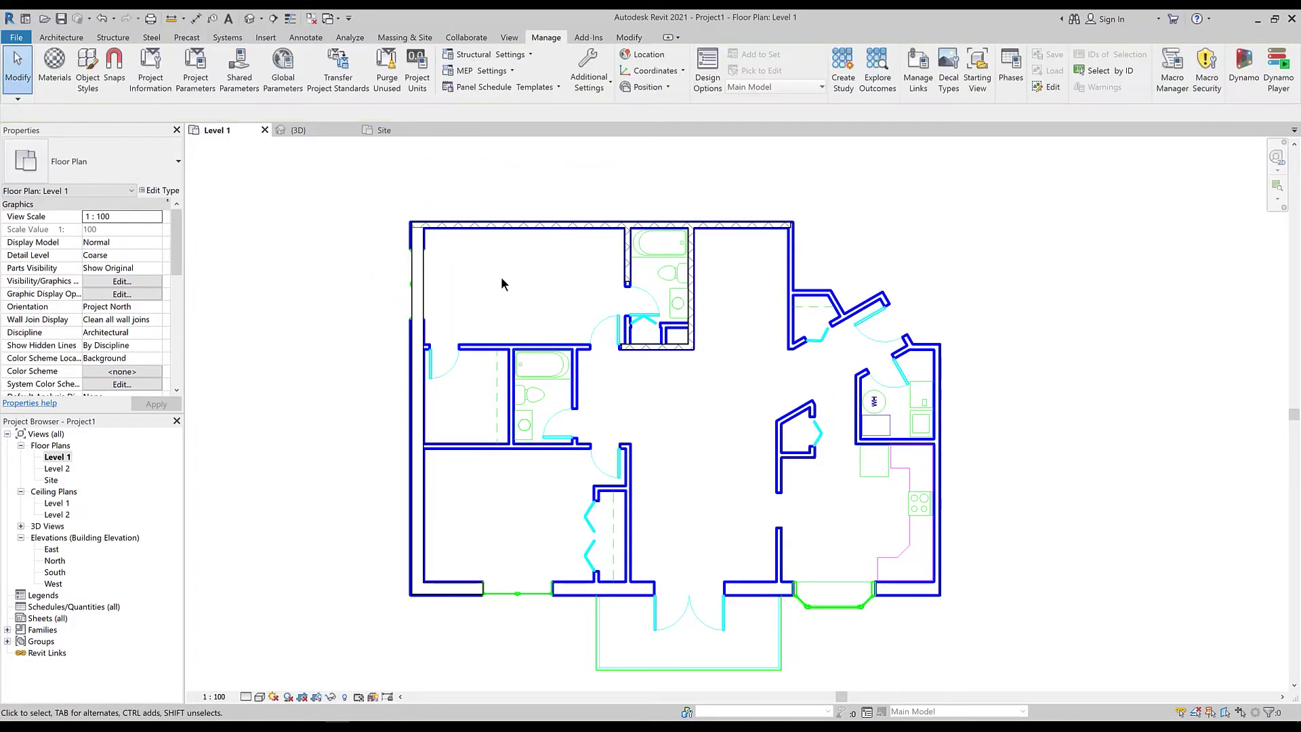
scroll(502, 277, "down", 4)
middle_click_drag(483, 270, 226, 341)
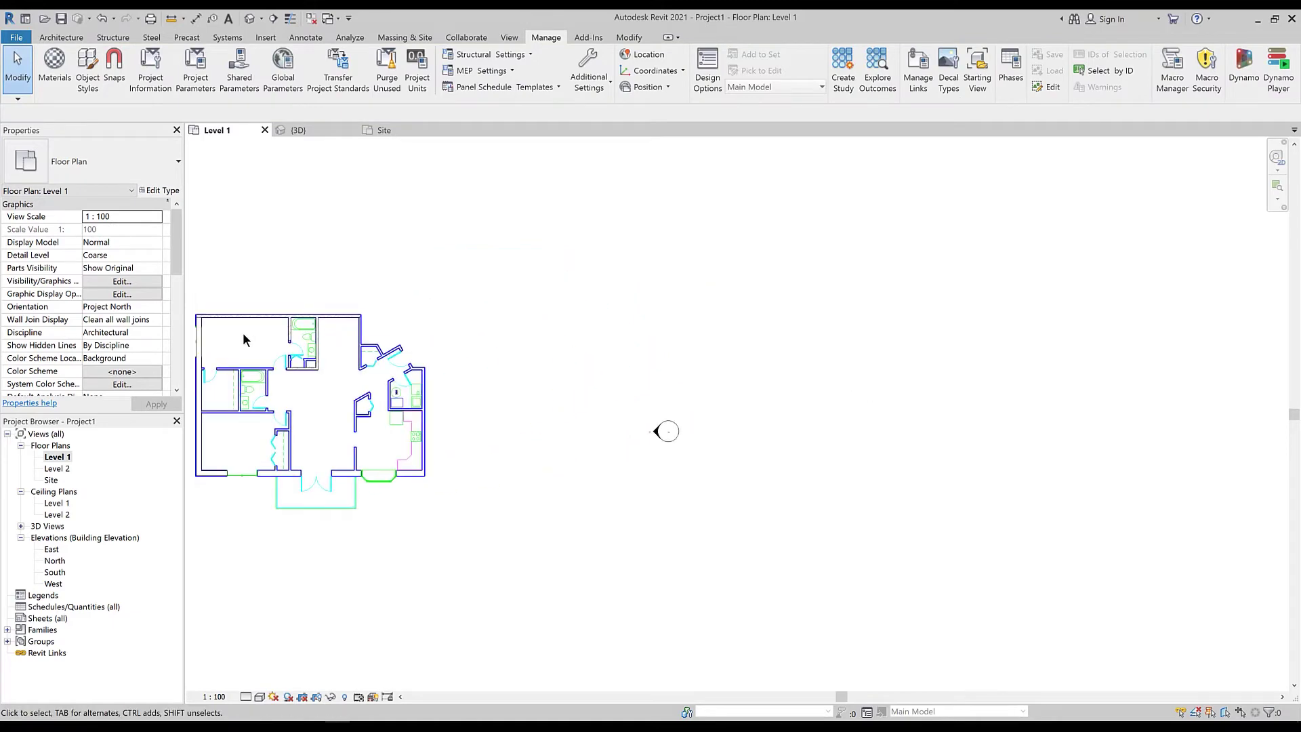
scroll(244, 339, "up", 5)
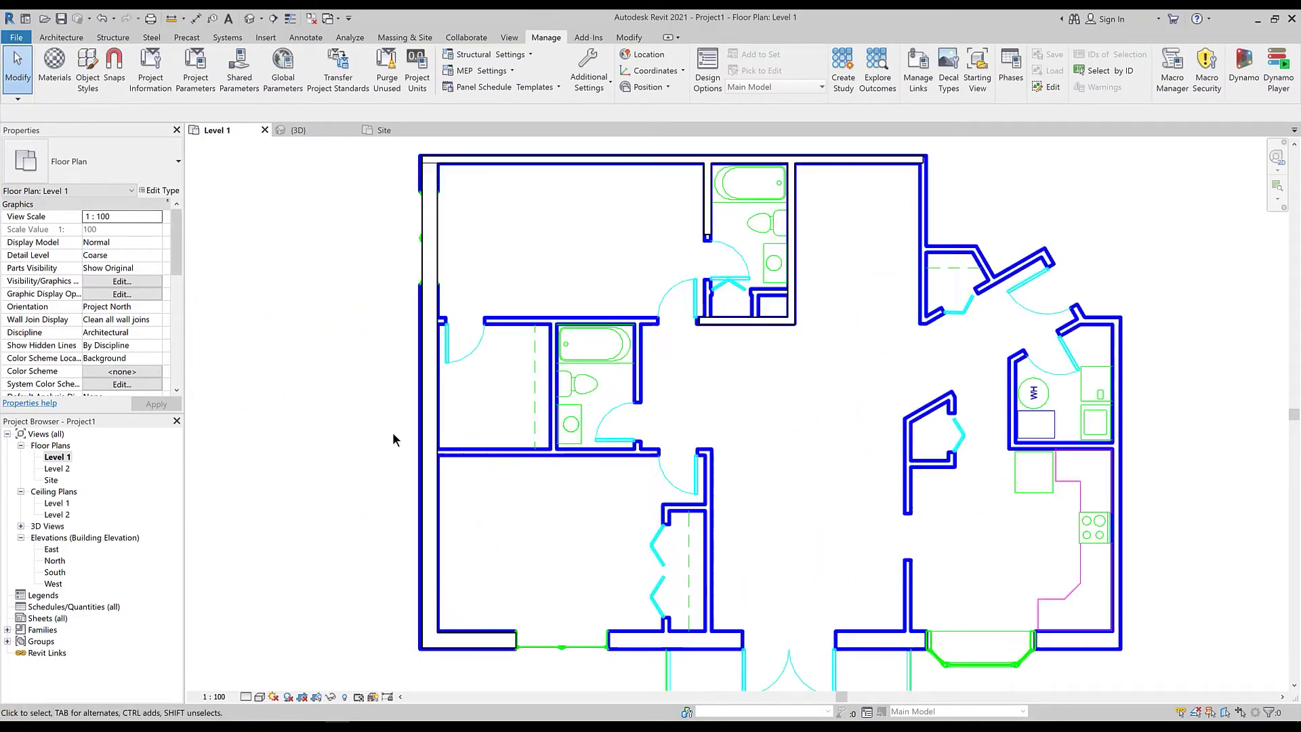
scroll(238, 449, "down", 3)
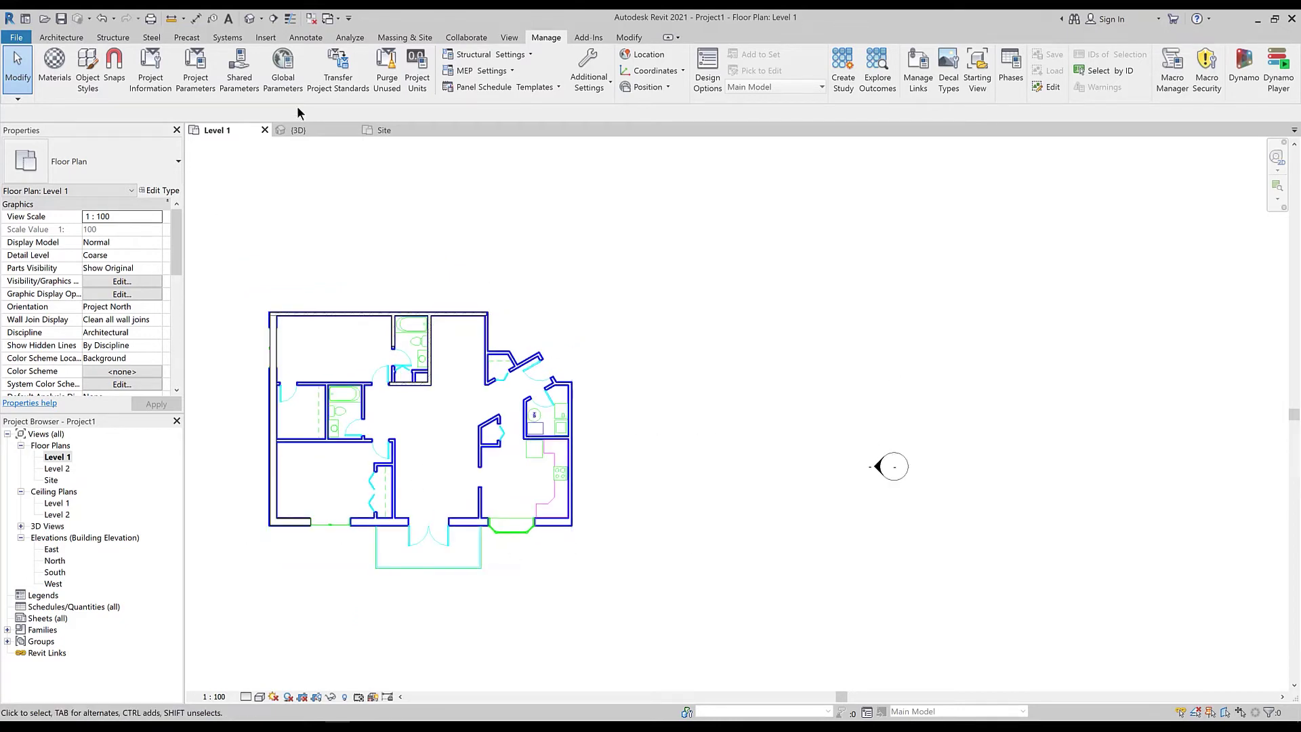
left_click(69, 38)
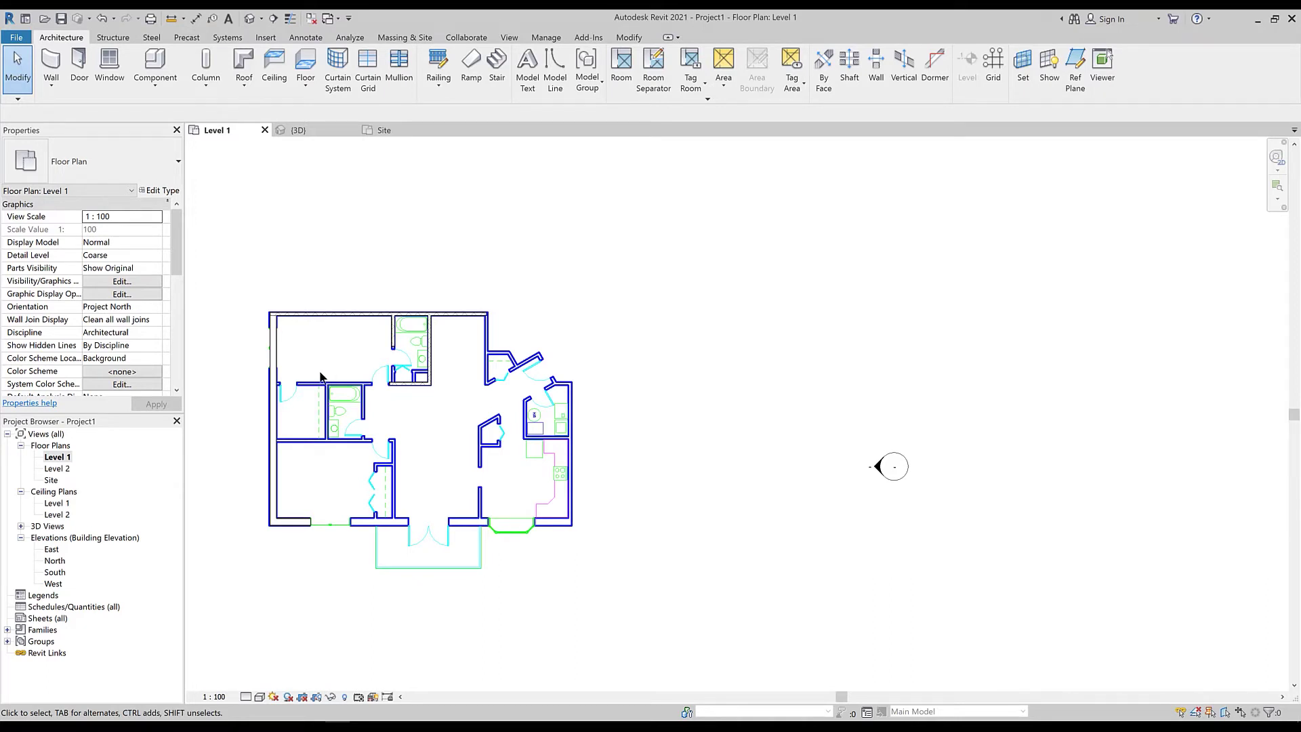
middle_click_drag(603, 320, 696, 330)
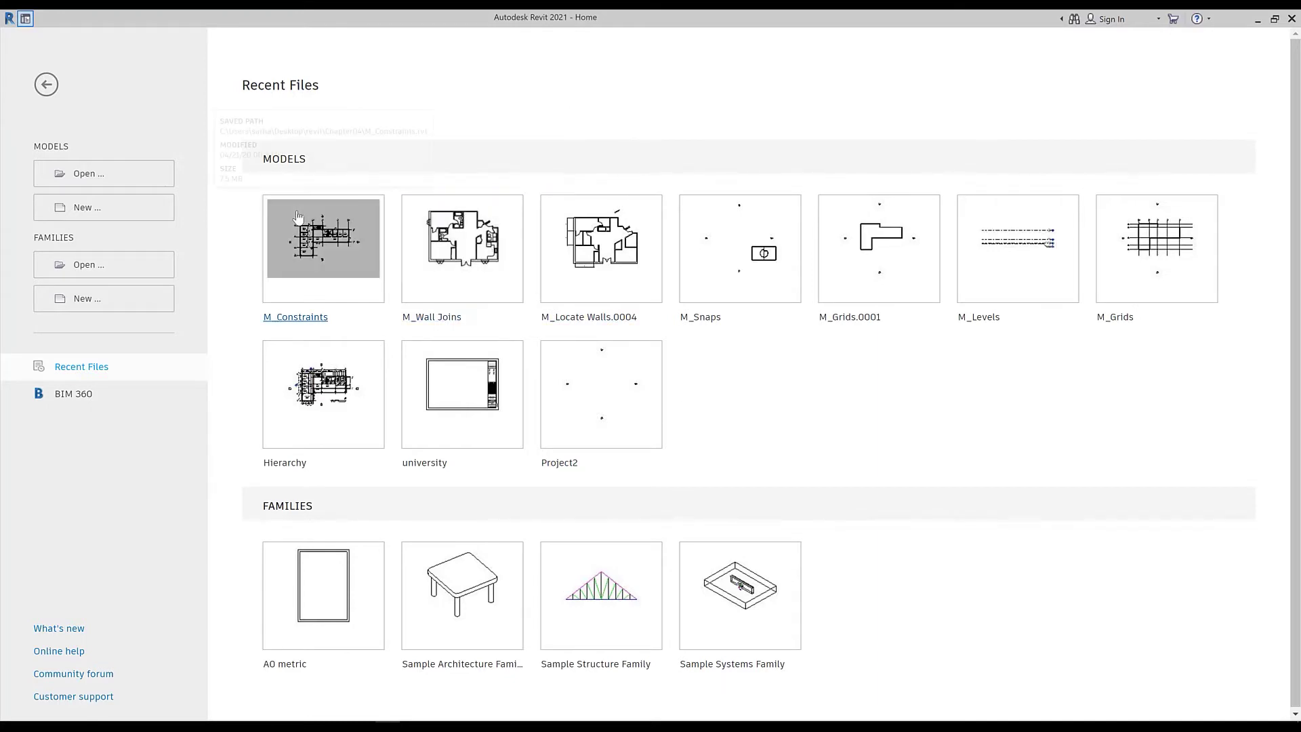
Step: Create a new project from the Metric-Architectural Template
mouse_move(296, 217)
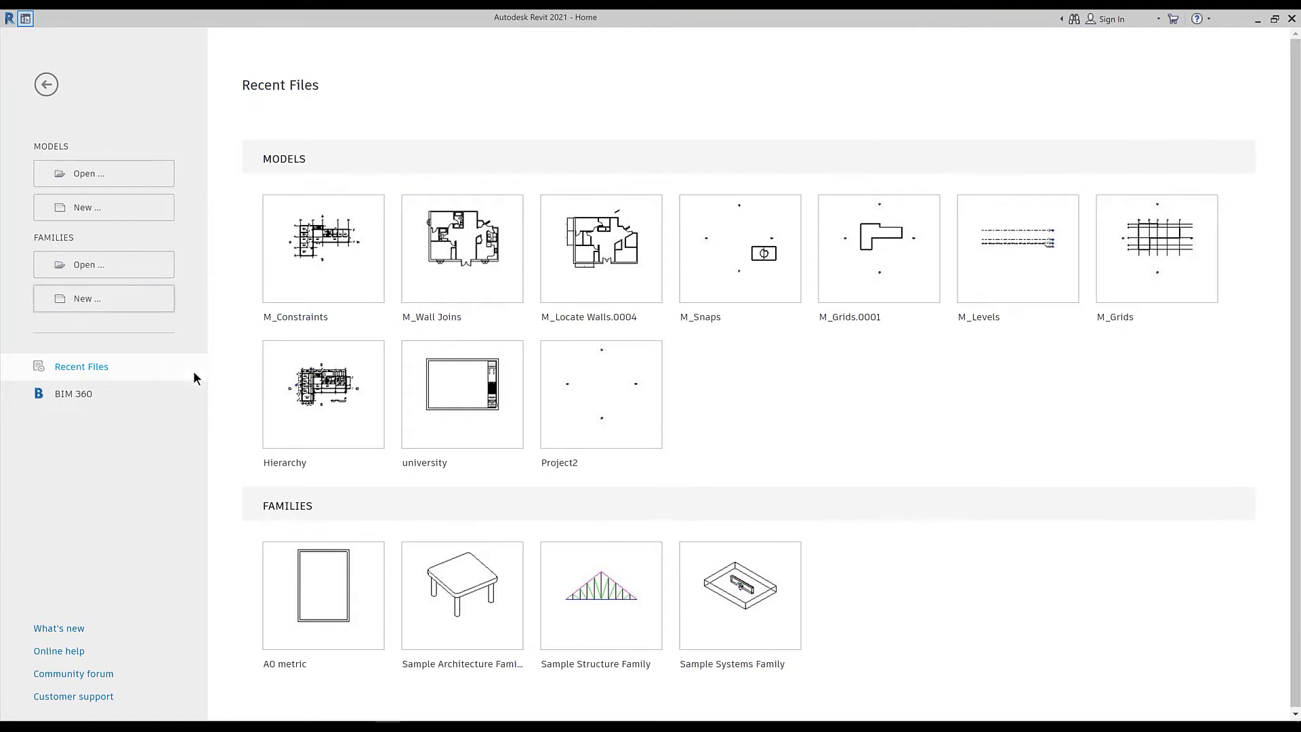
left_click(89, 203)
left_click(609, 342)
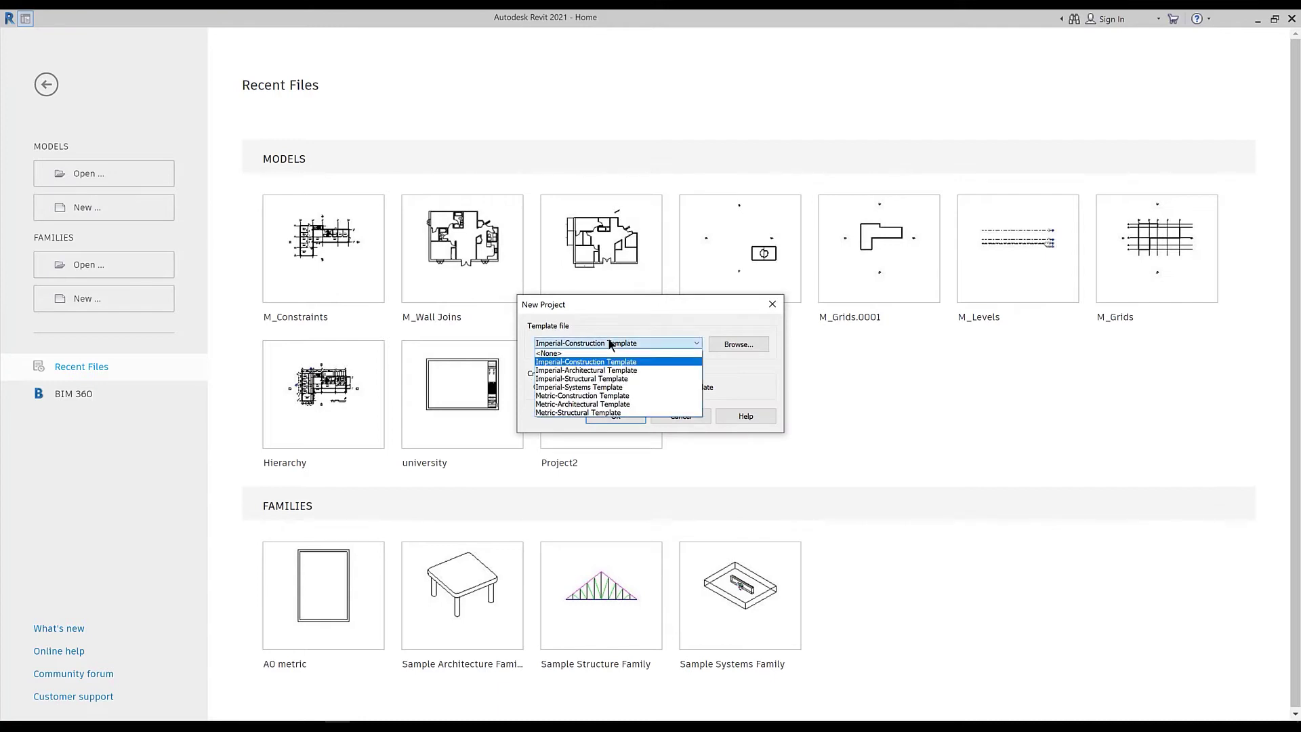
left_click(606, 404)
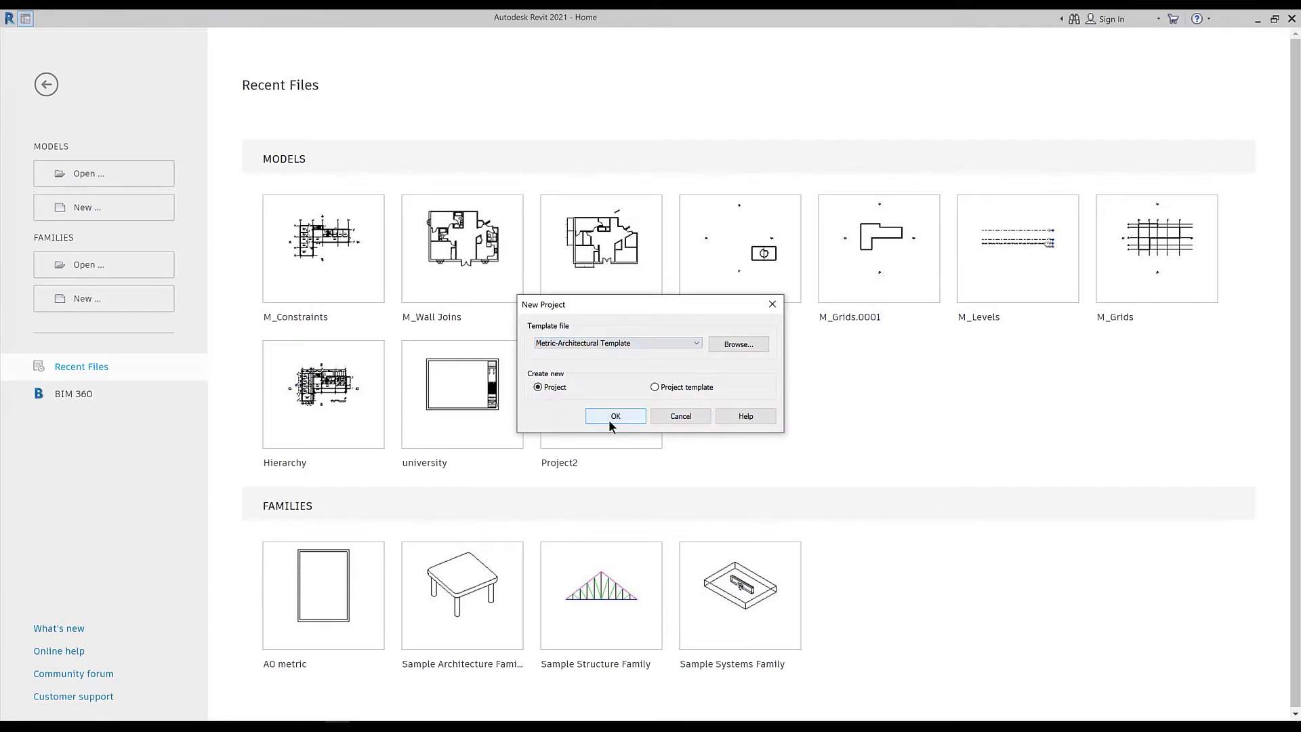
left_click(610, 417)
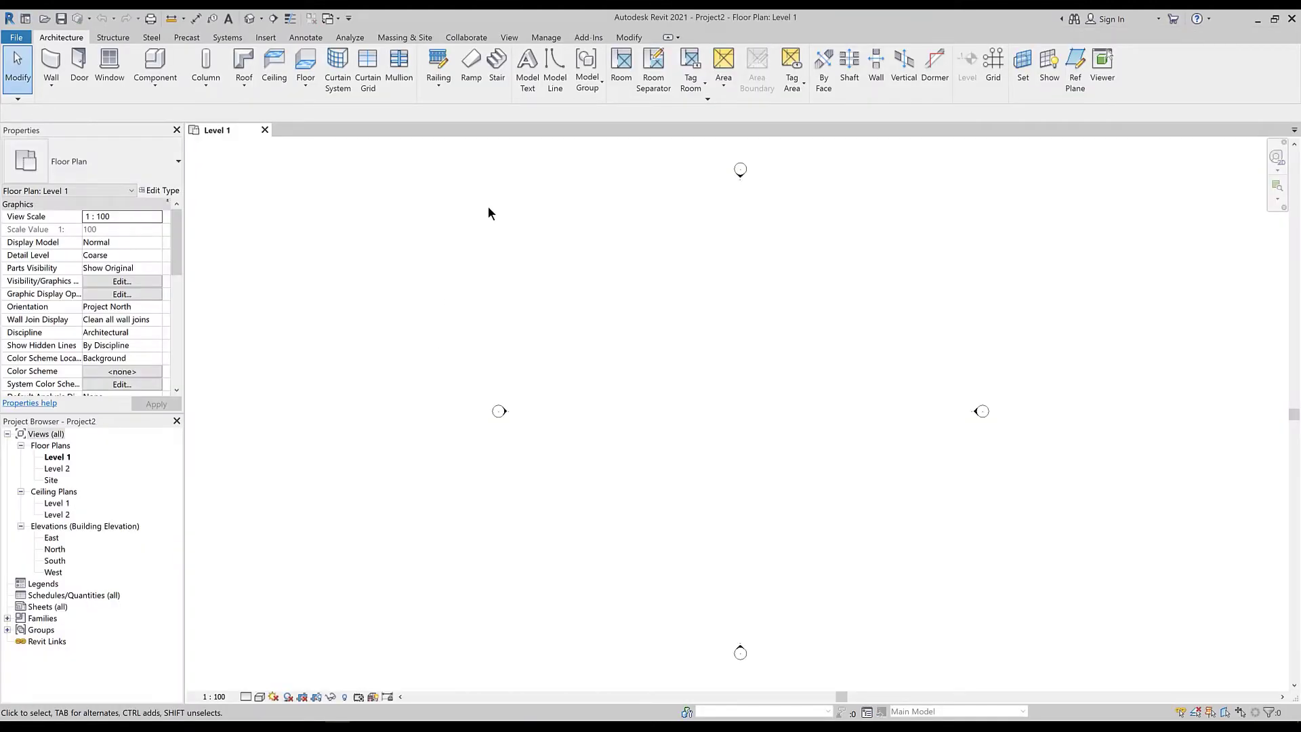
Step: Link AutoCAD Siteplan.dwg by Auto - Origin to Internal Origin, with off-axis line correction and the current view only restriction turned off
left_click(257, 37)
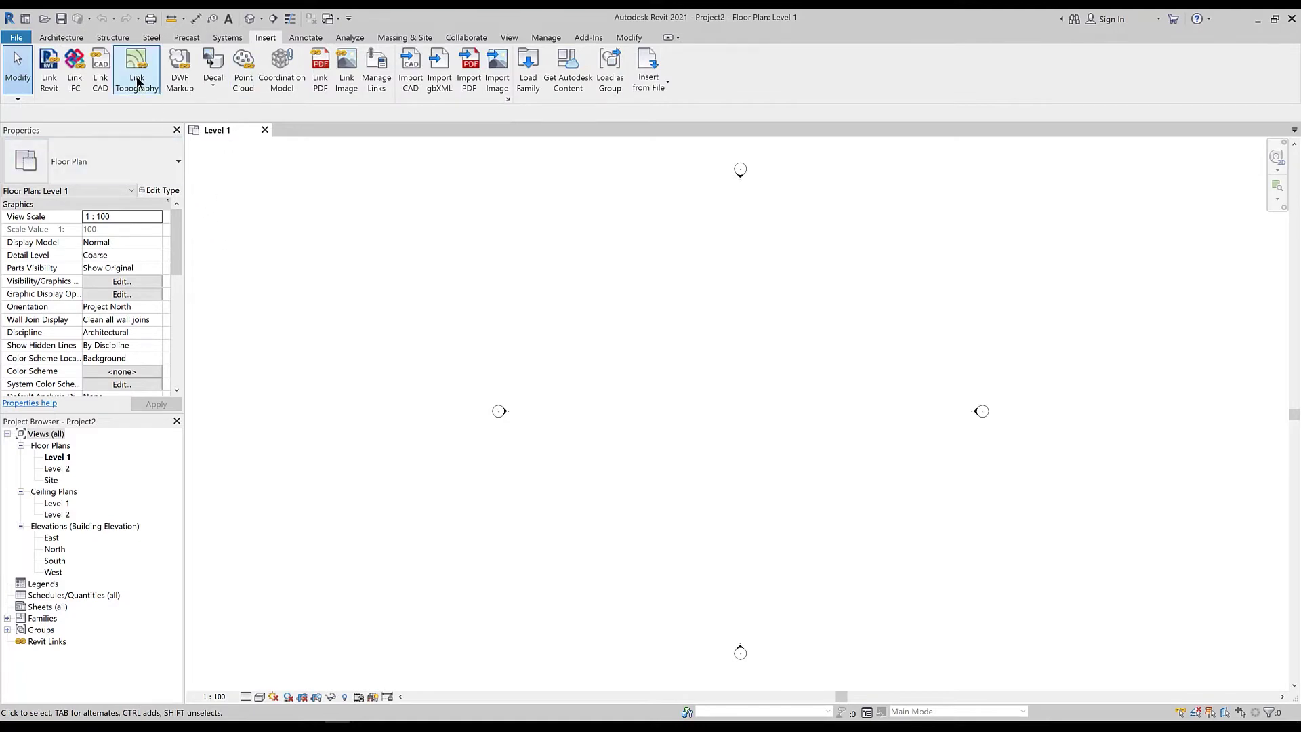
left_click(100, 69)
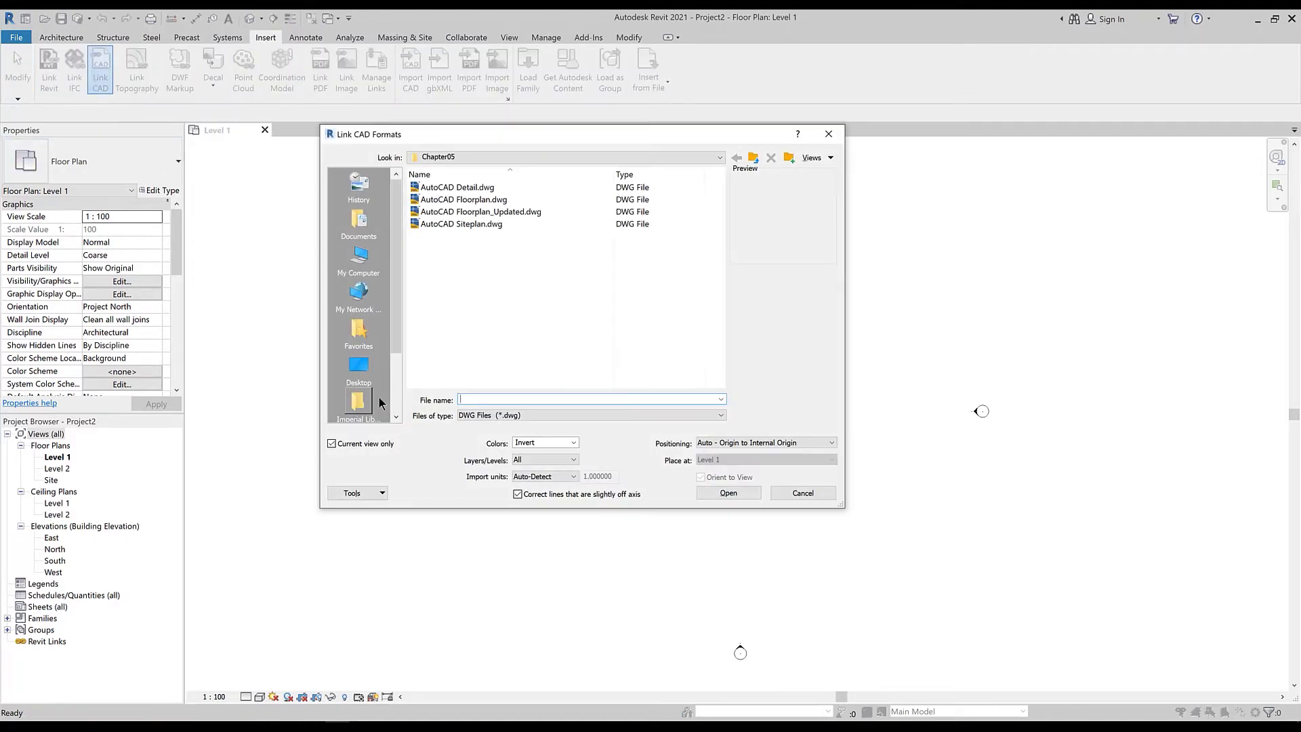
left_click(470, 226)
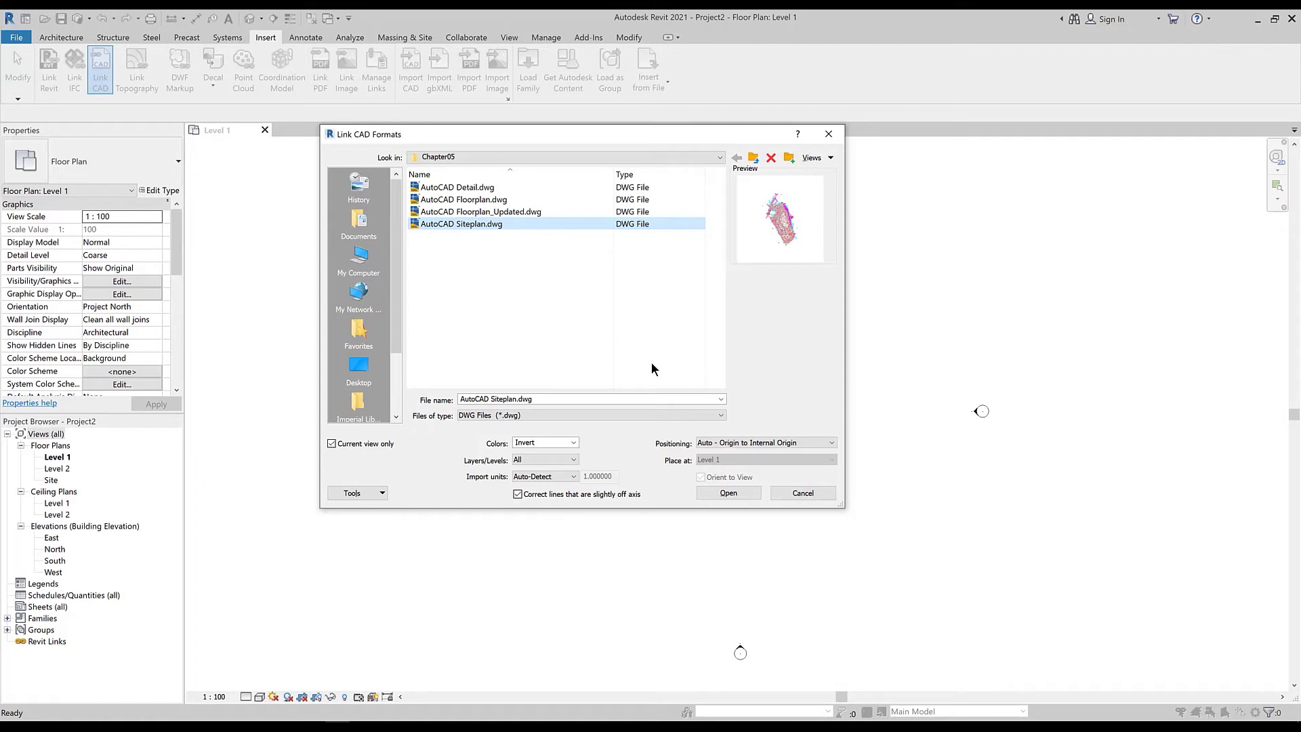
left_click(518, 495)
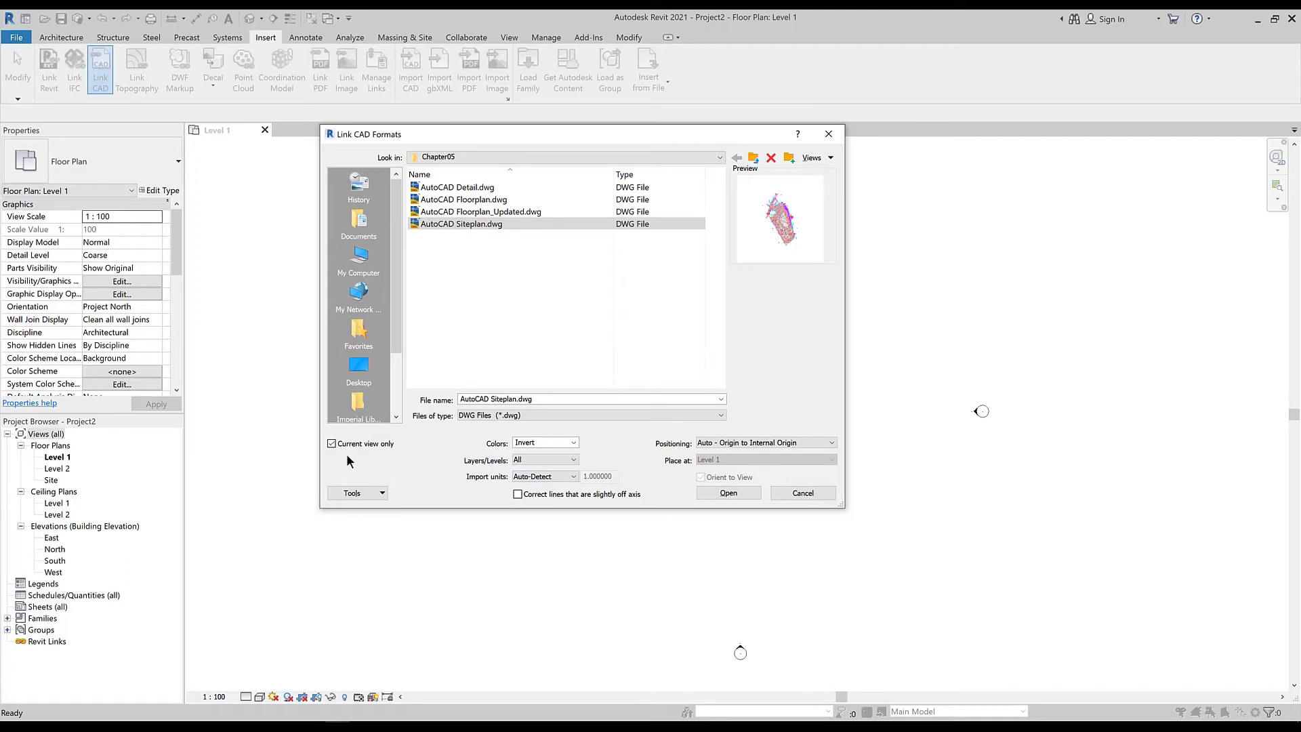
left_click(332, 444)
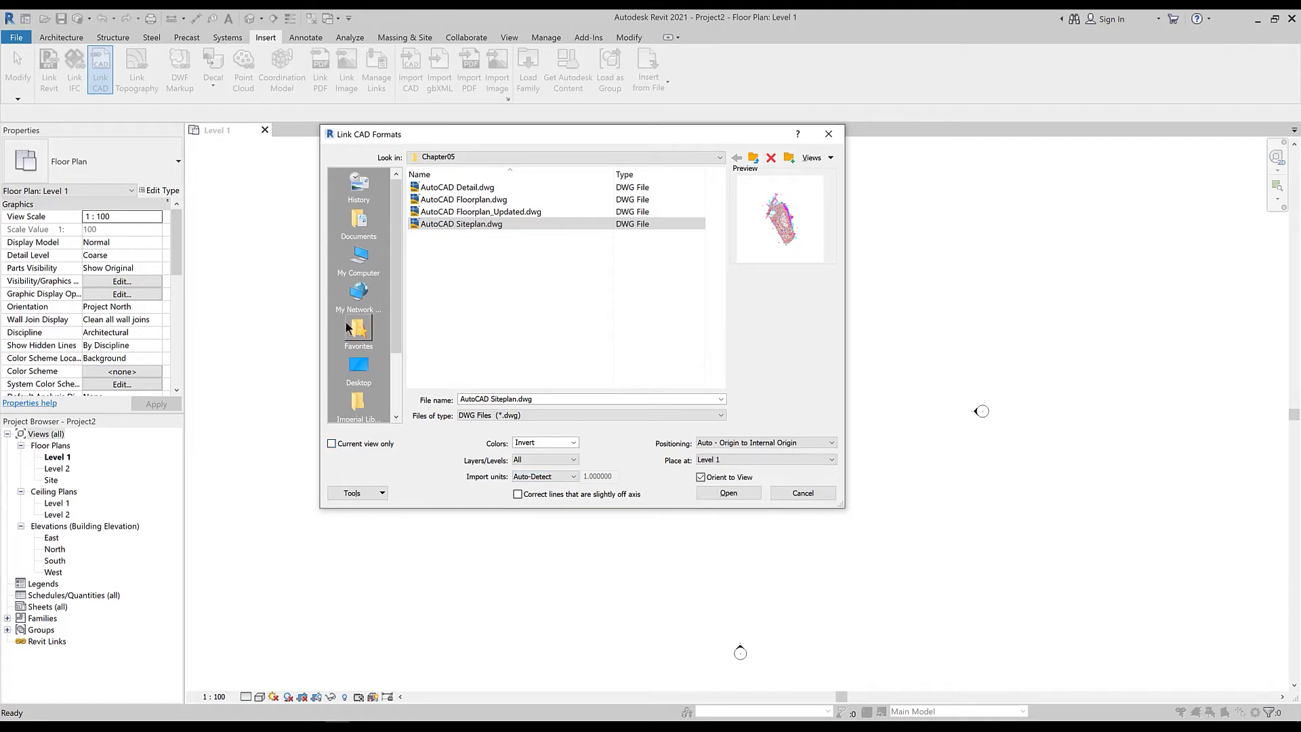
left_click(723, 495)
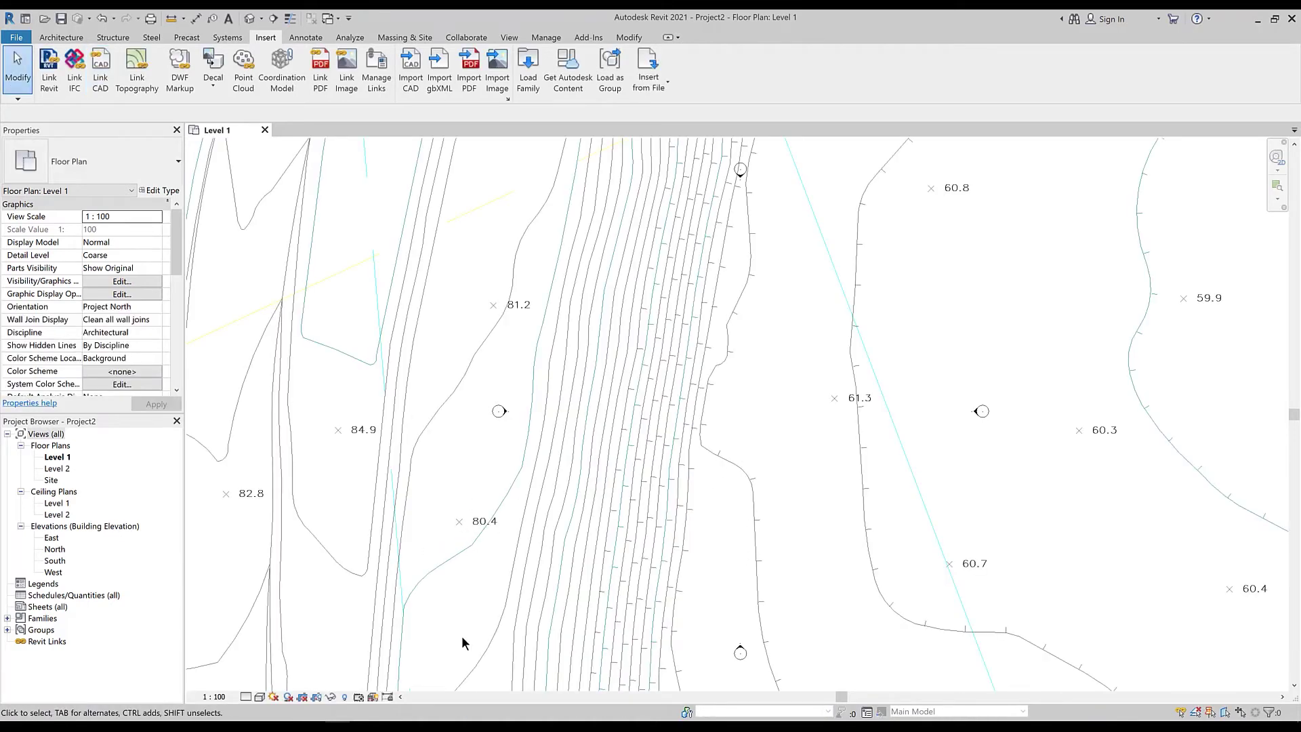
Step: Examine the linked site plan's contours and overall extent around the elevation markers in the Level 1 plan
middle_click_drag(753, 467, 621, 514)
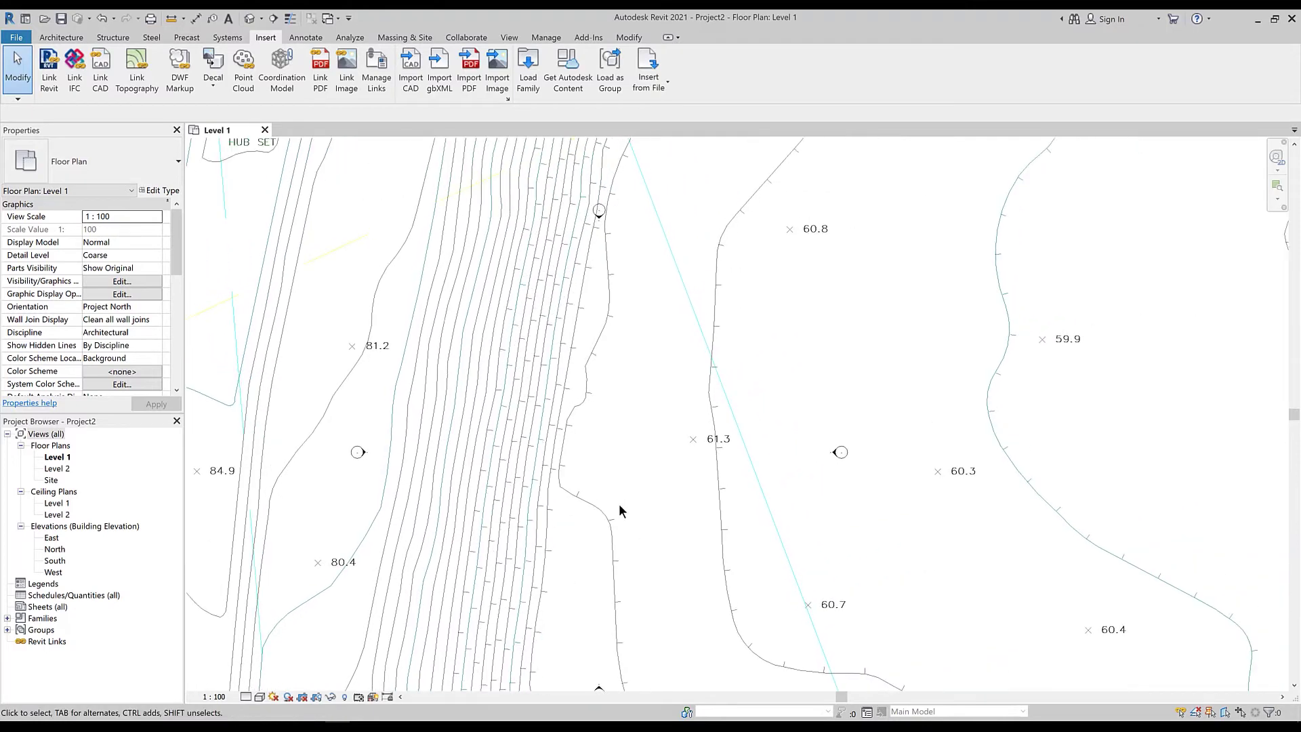
key("z")
key("f")
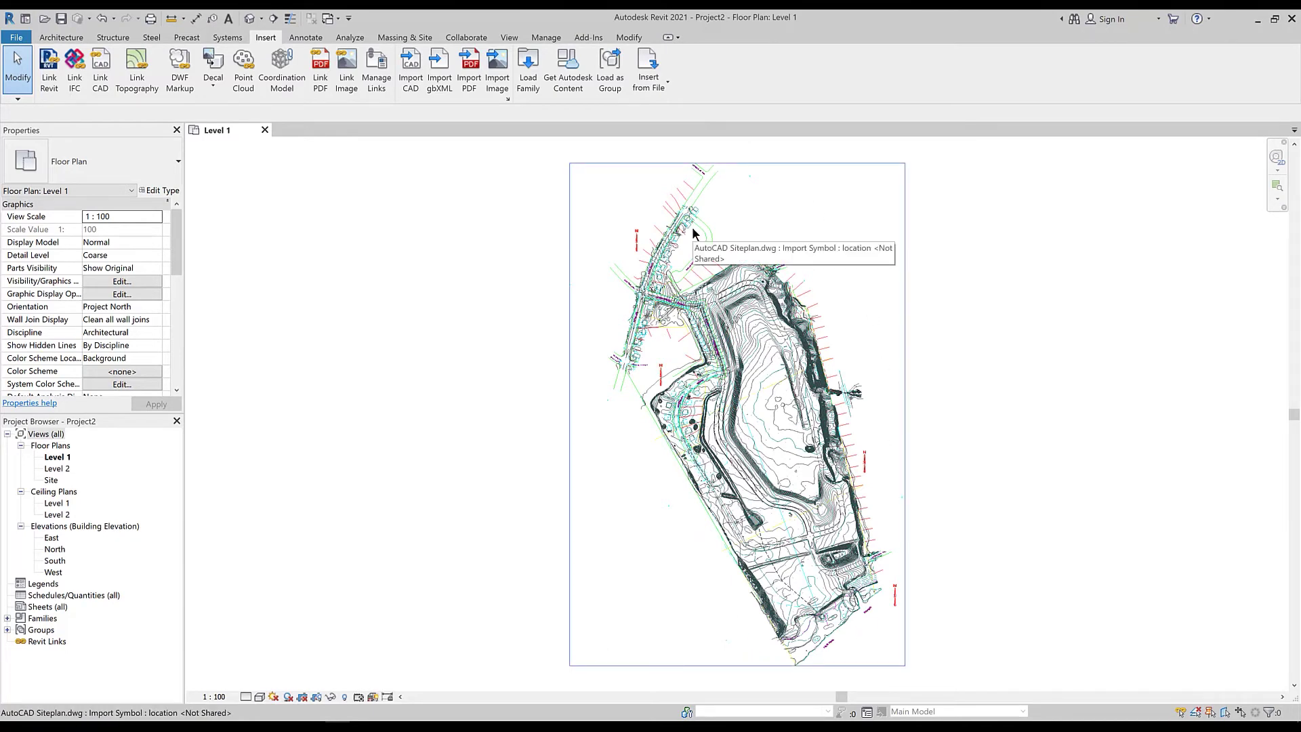
scroll(692, 230, "up", 10)
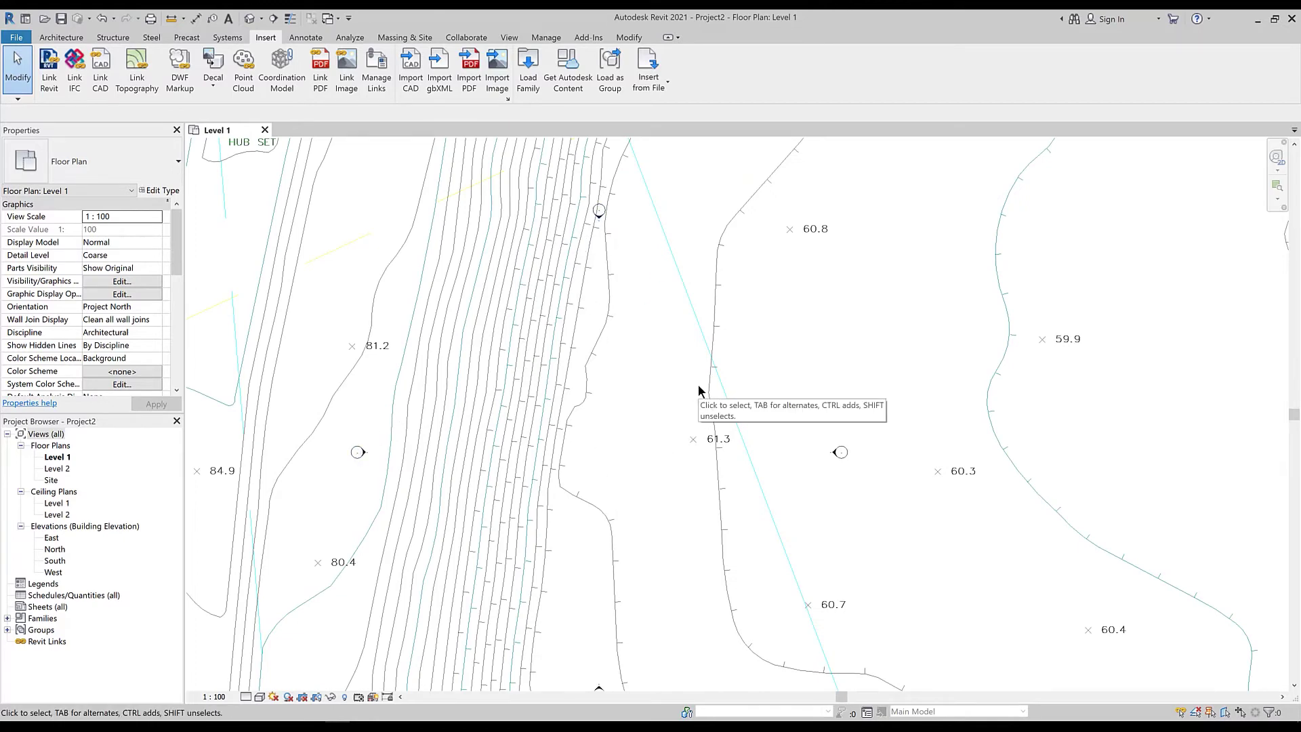
scroll(700, 427, "down", 10)
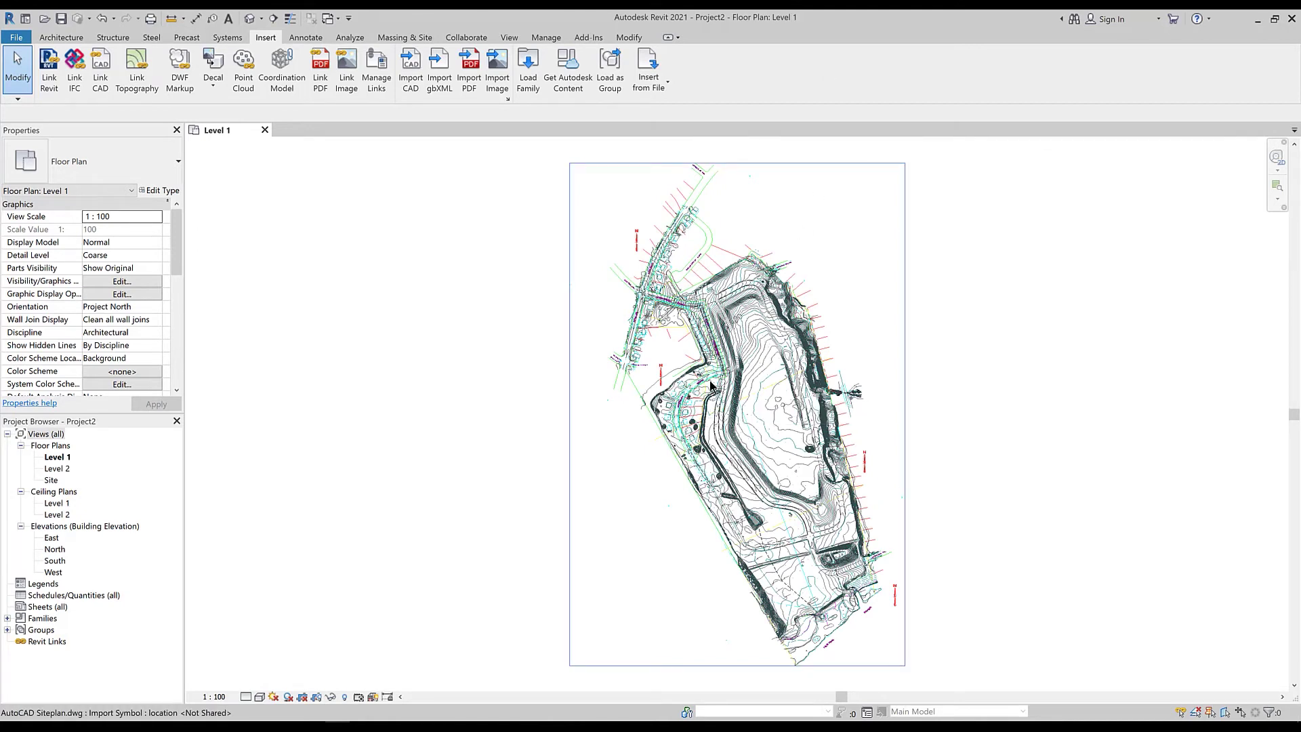
Step: Review the selection options that control whether links can be selected, and select the linked AutoCAD Siteplan.dwg in the Level 1 plan
left_click(781, 313)
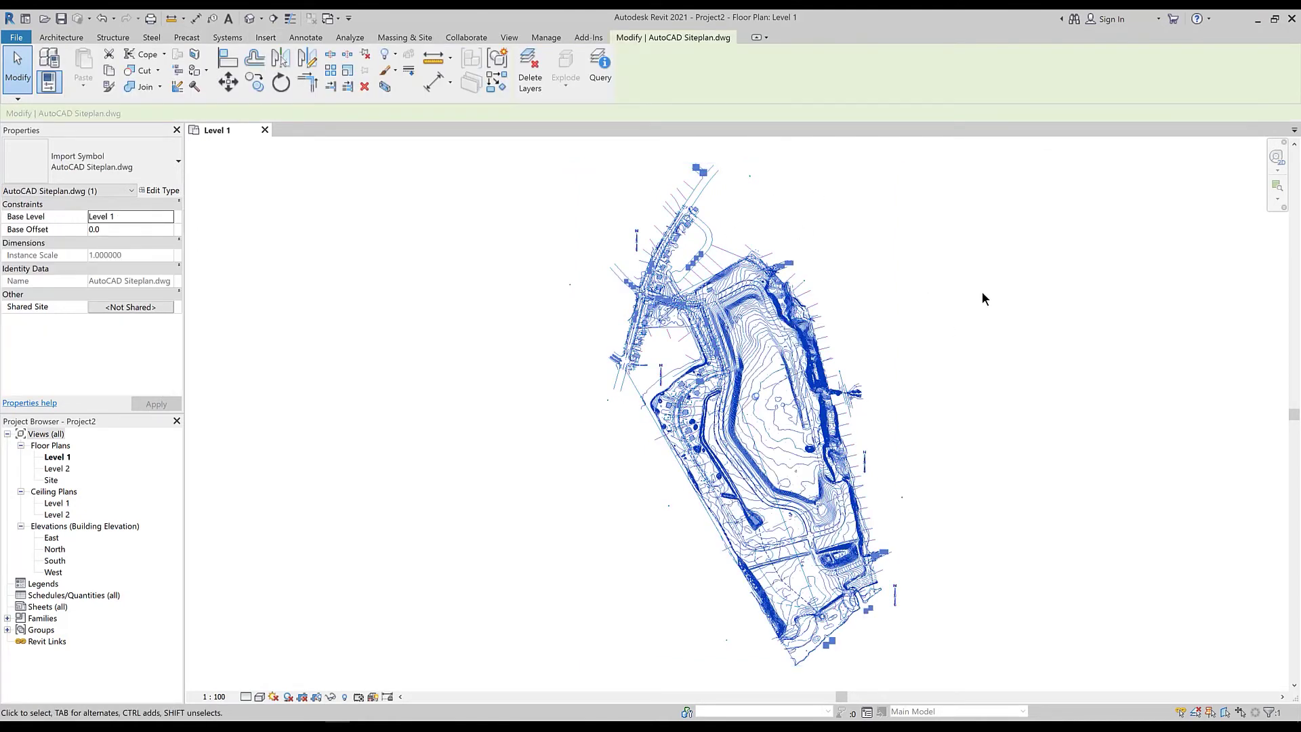
left_click(18, 99)
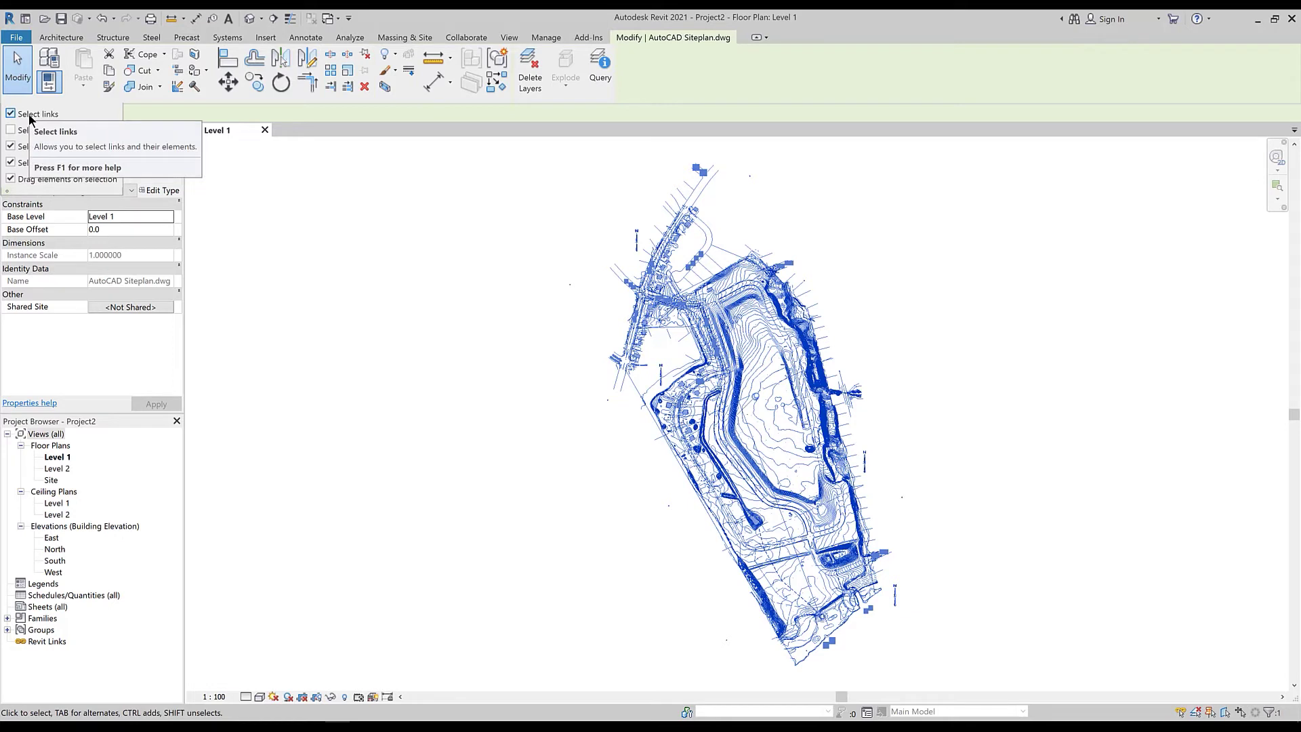
left_click(369, 238)
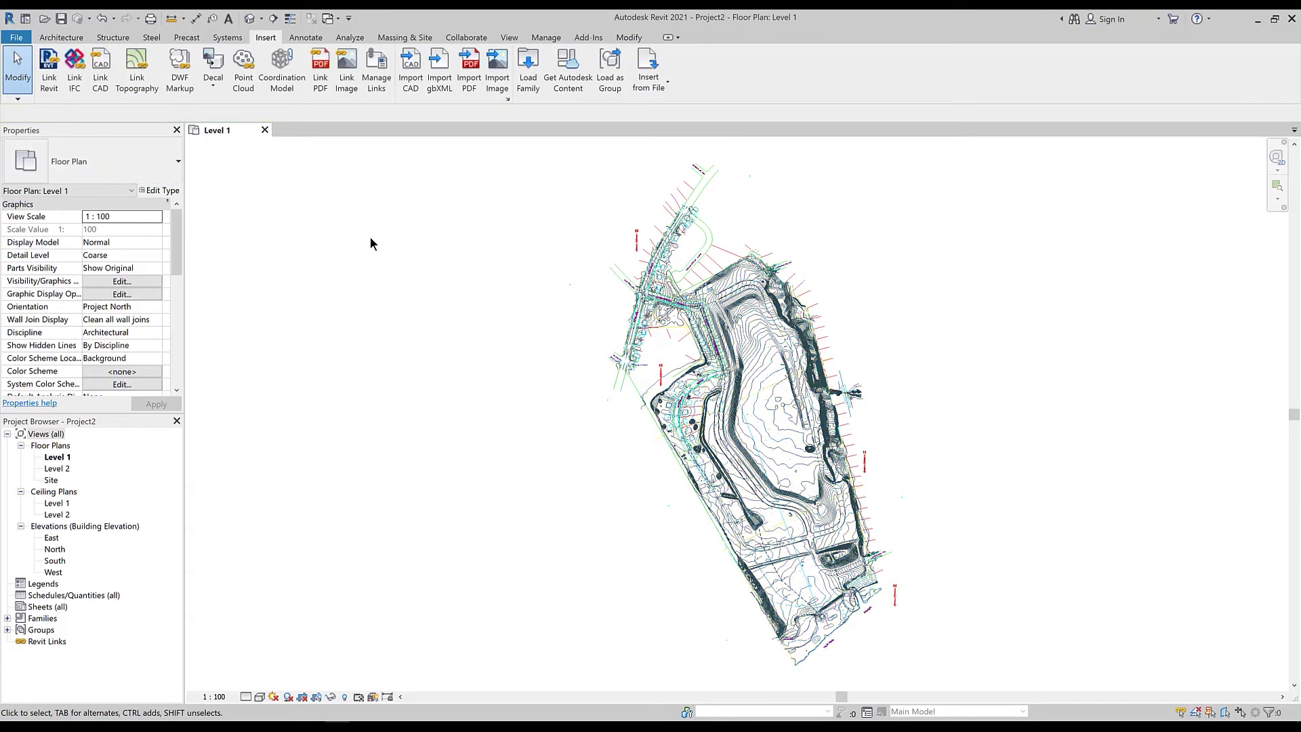
left_click(741, 350)
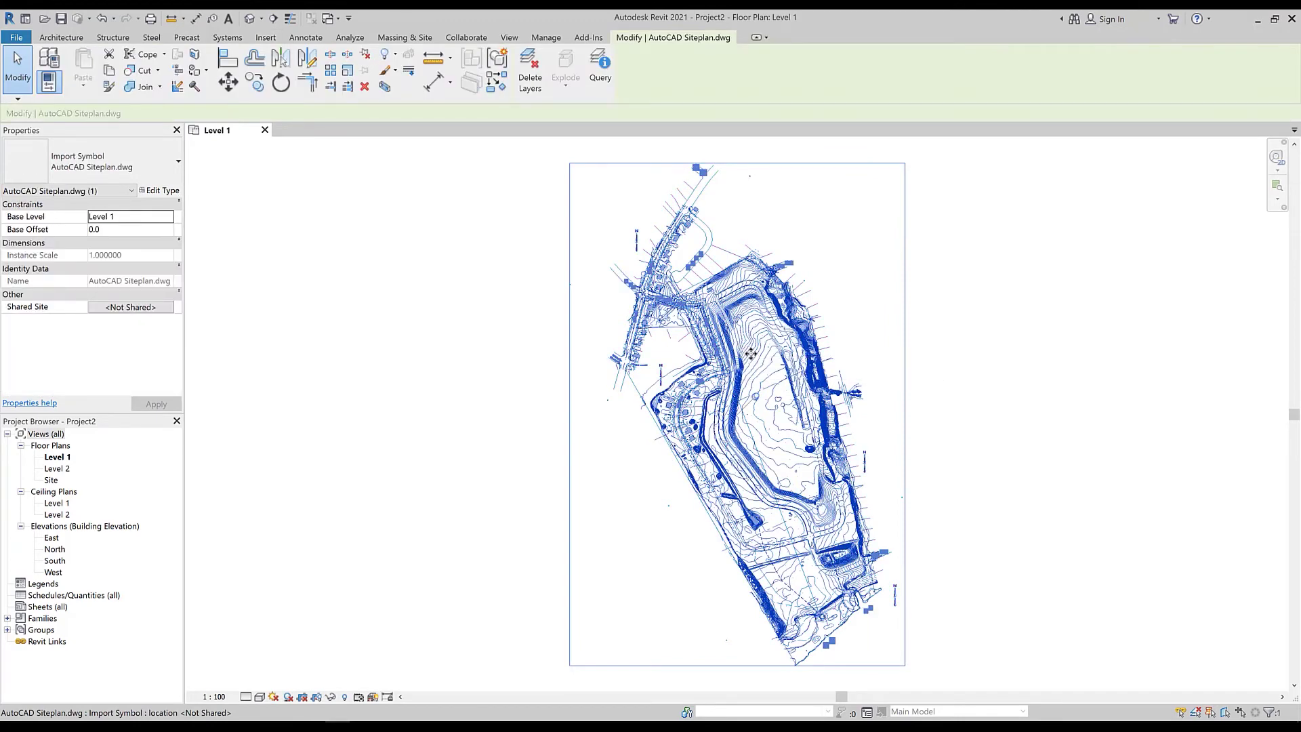
Step: Select the linked site plan at a contour line near the 60.3 spot level and start a Query of its elements
scroll(751, 353, "up", 2)
scroll(873, 346, "up", 5)
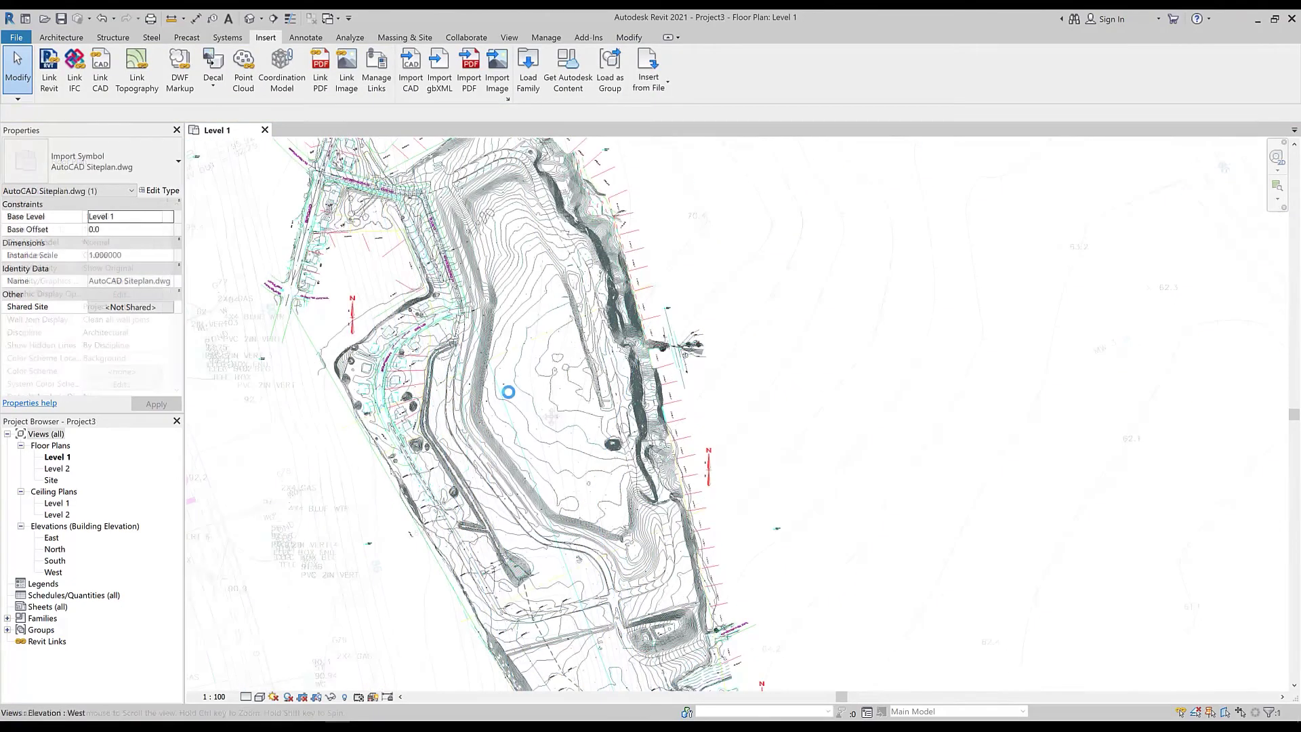
scroll(535, 393, "up", 4)
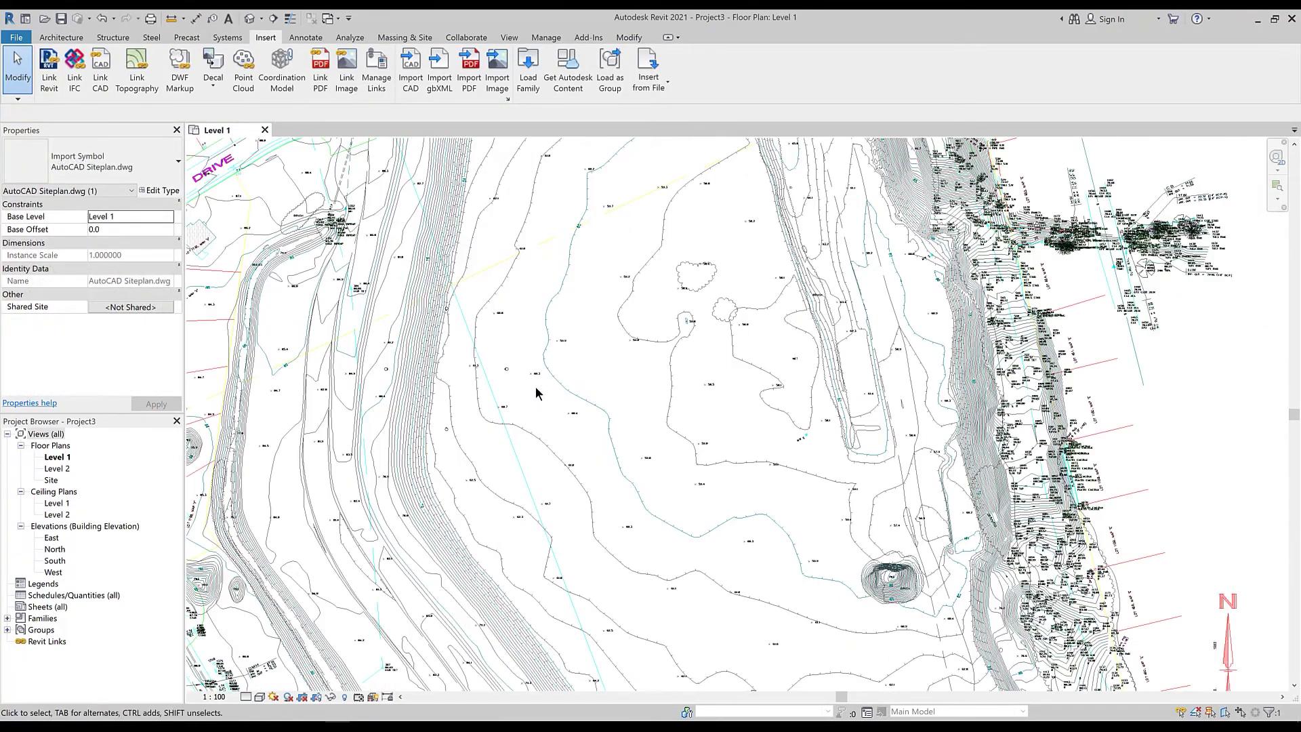
scroll(554, 380, "up", 3)
key("Escape")
scroll(559, 364, "up", 2)
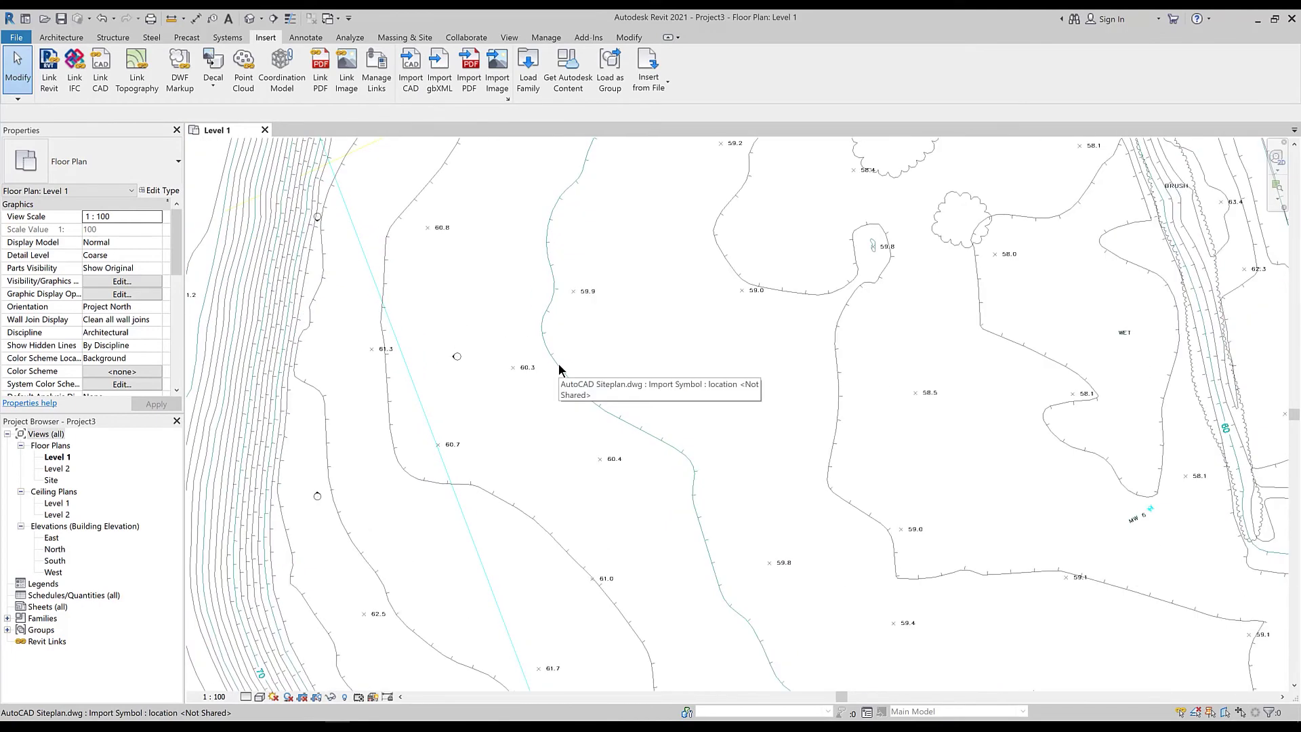
scroll(555, 363, "up", 2)
left_click(551, 362)
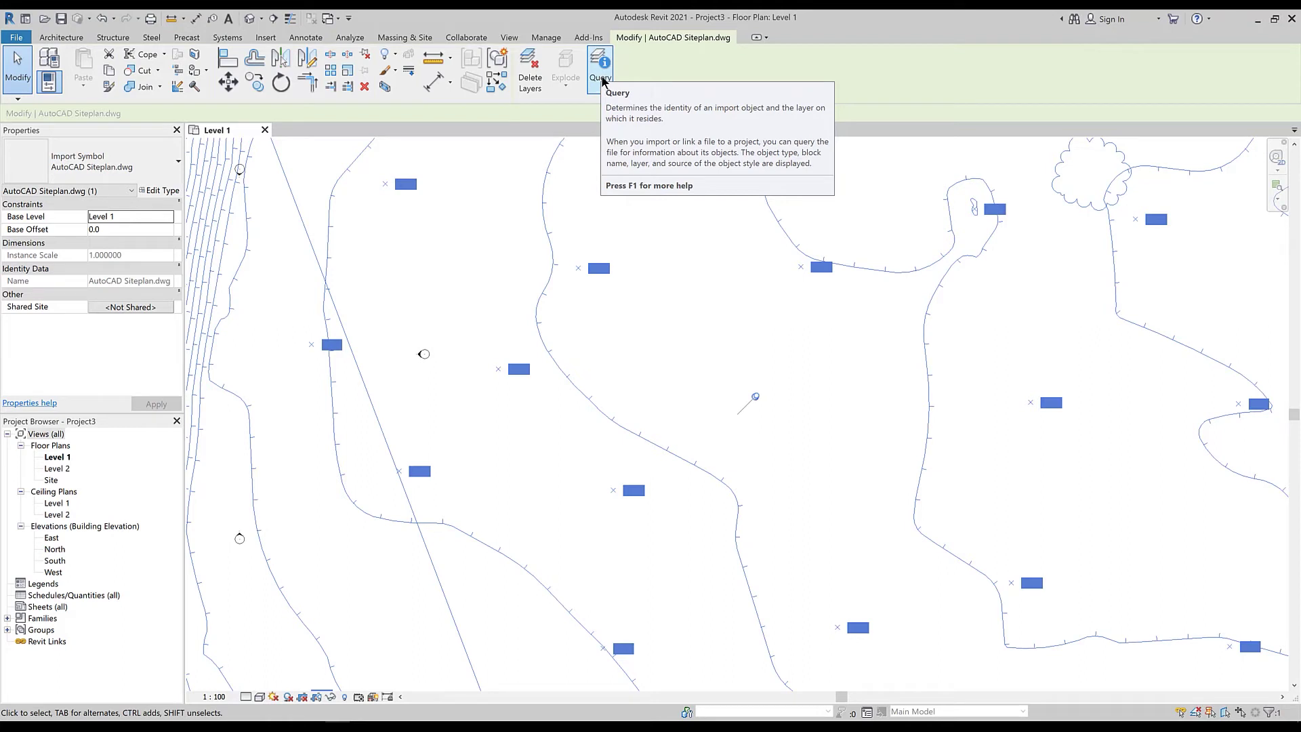
left_click(602, 76)
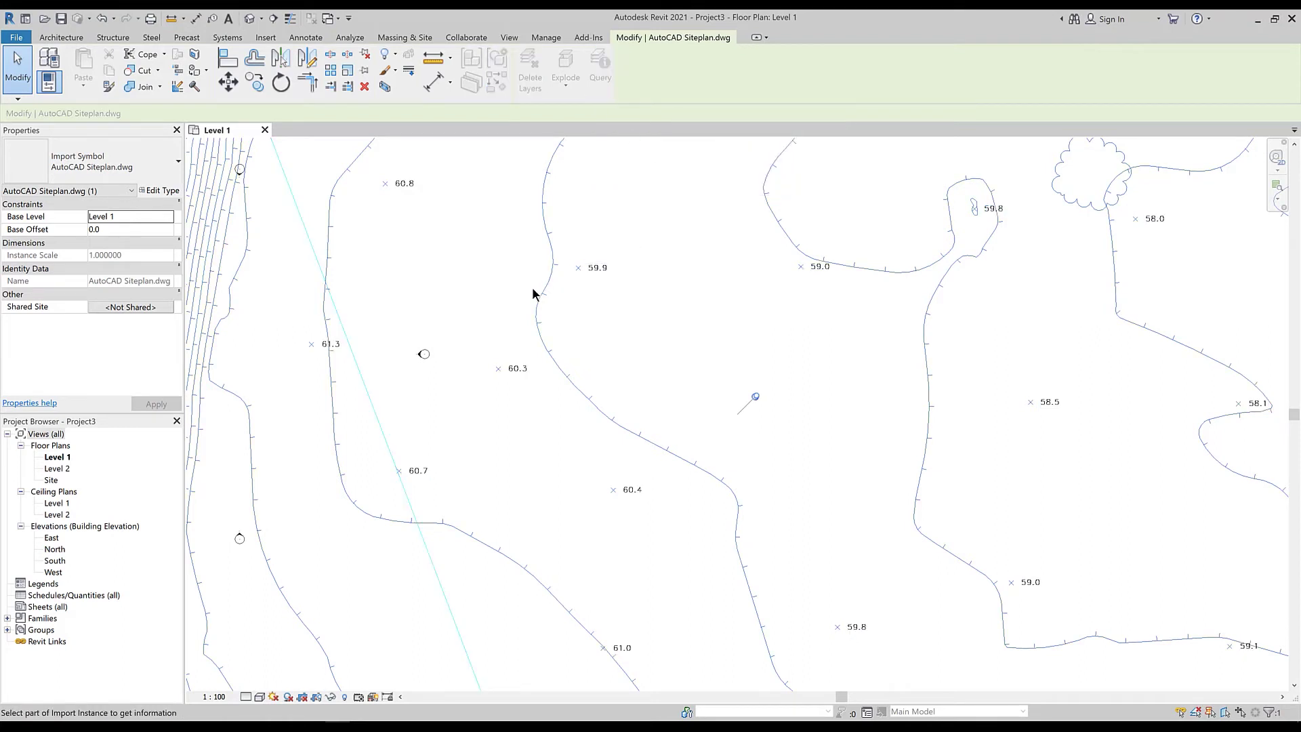